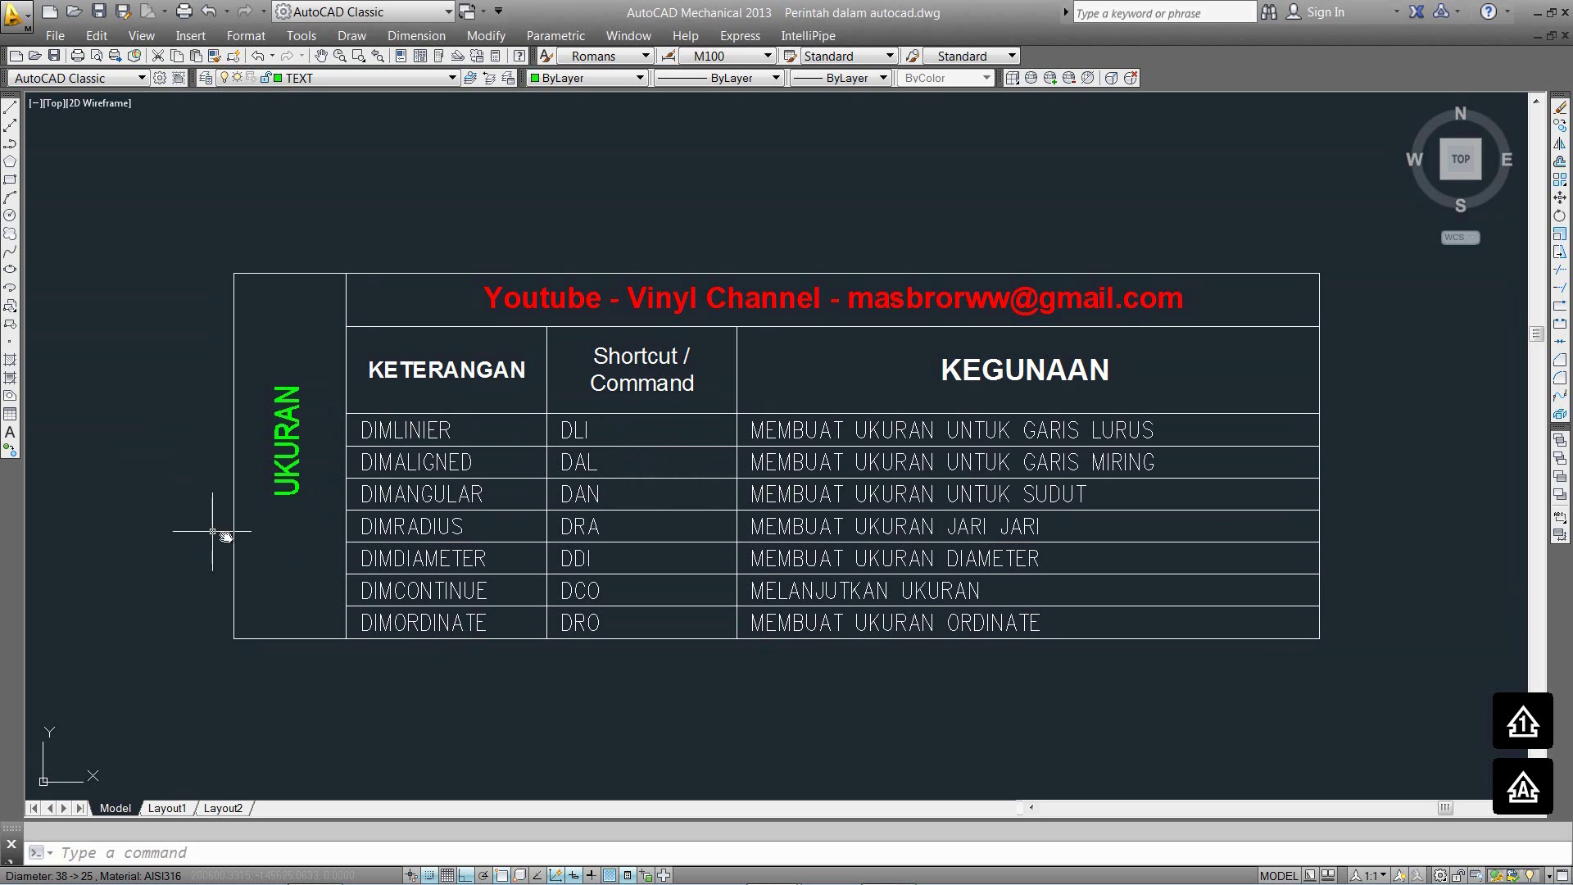
Move the view to empty space beside the table and draw a horizontal line.
mouse_move(343, 534)
middle_mouse_down()
mouse_move(243, 553)
mouse_move(288, 568)
middle_mouse_up()
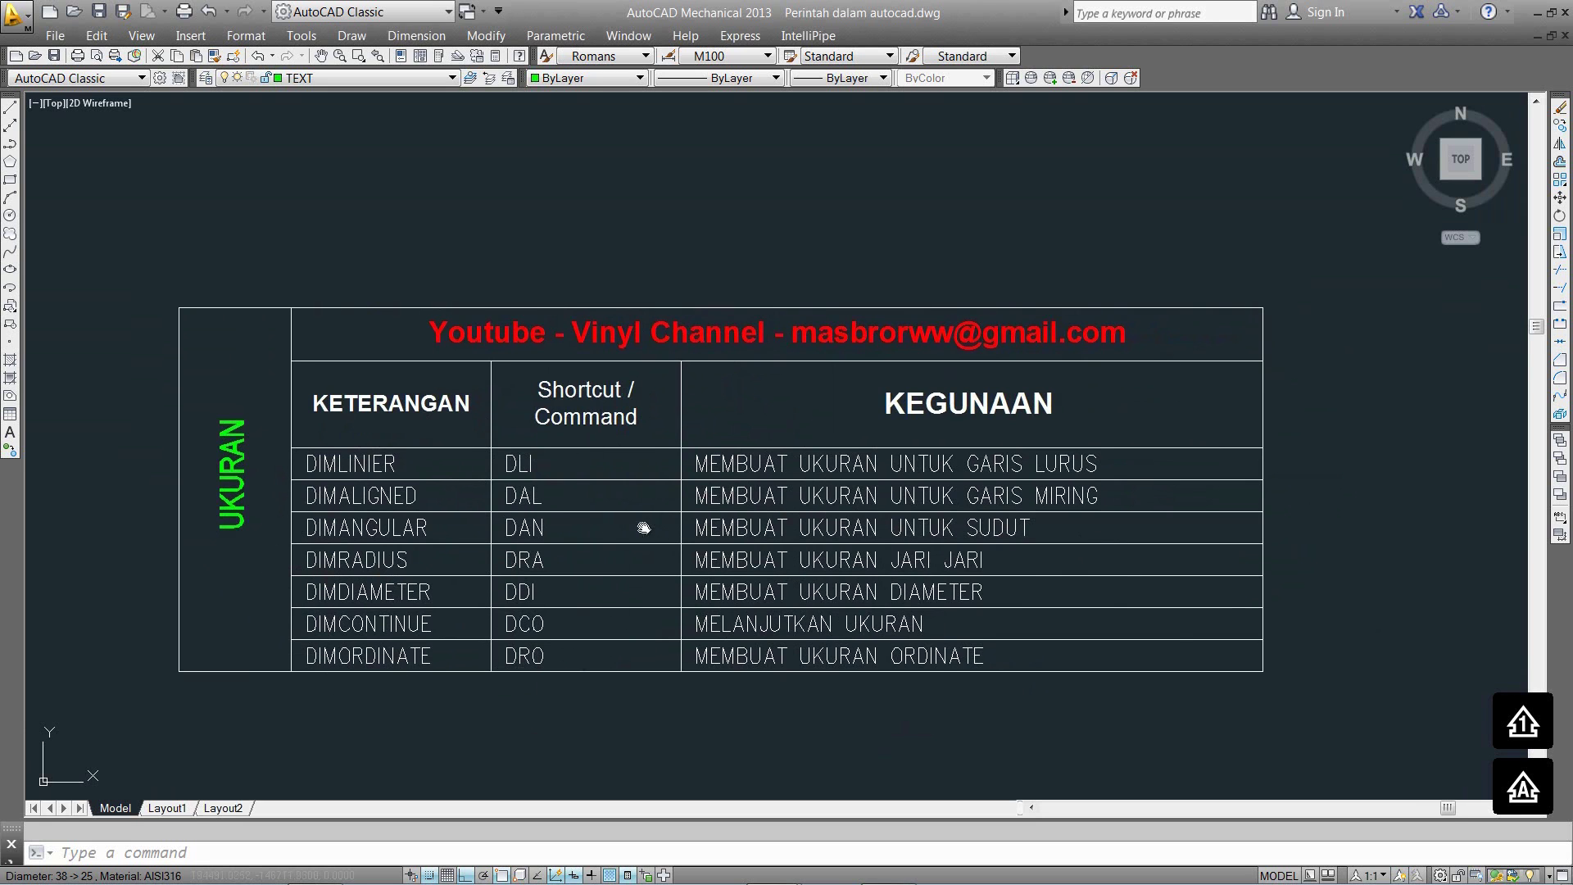
middle_click_drag(642, 527, 643, 541)
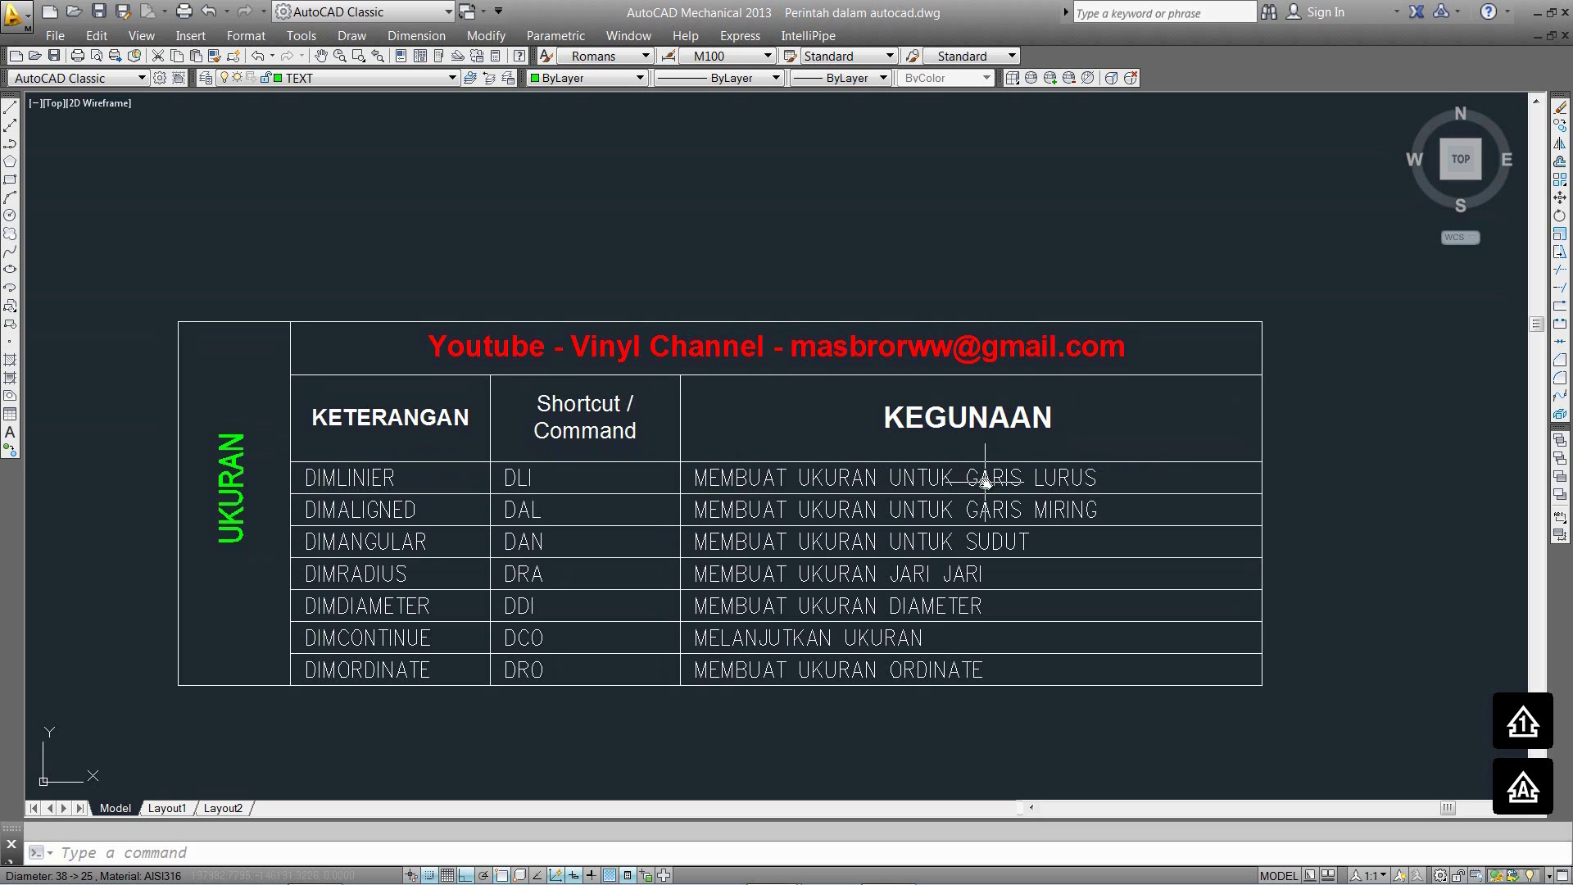
middle_click_drag(1208, 436, 835, 430)
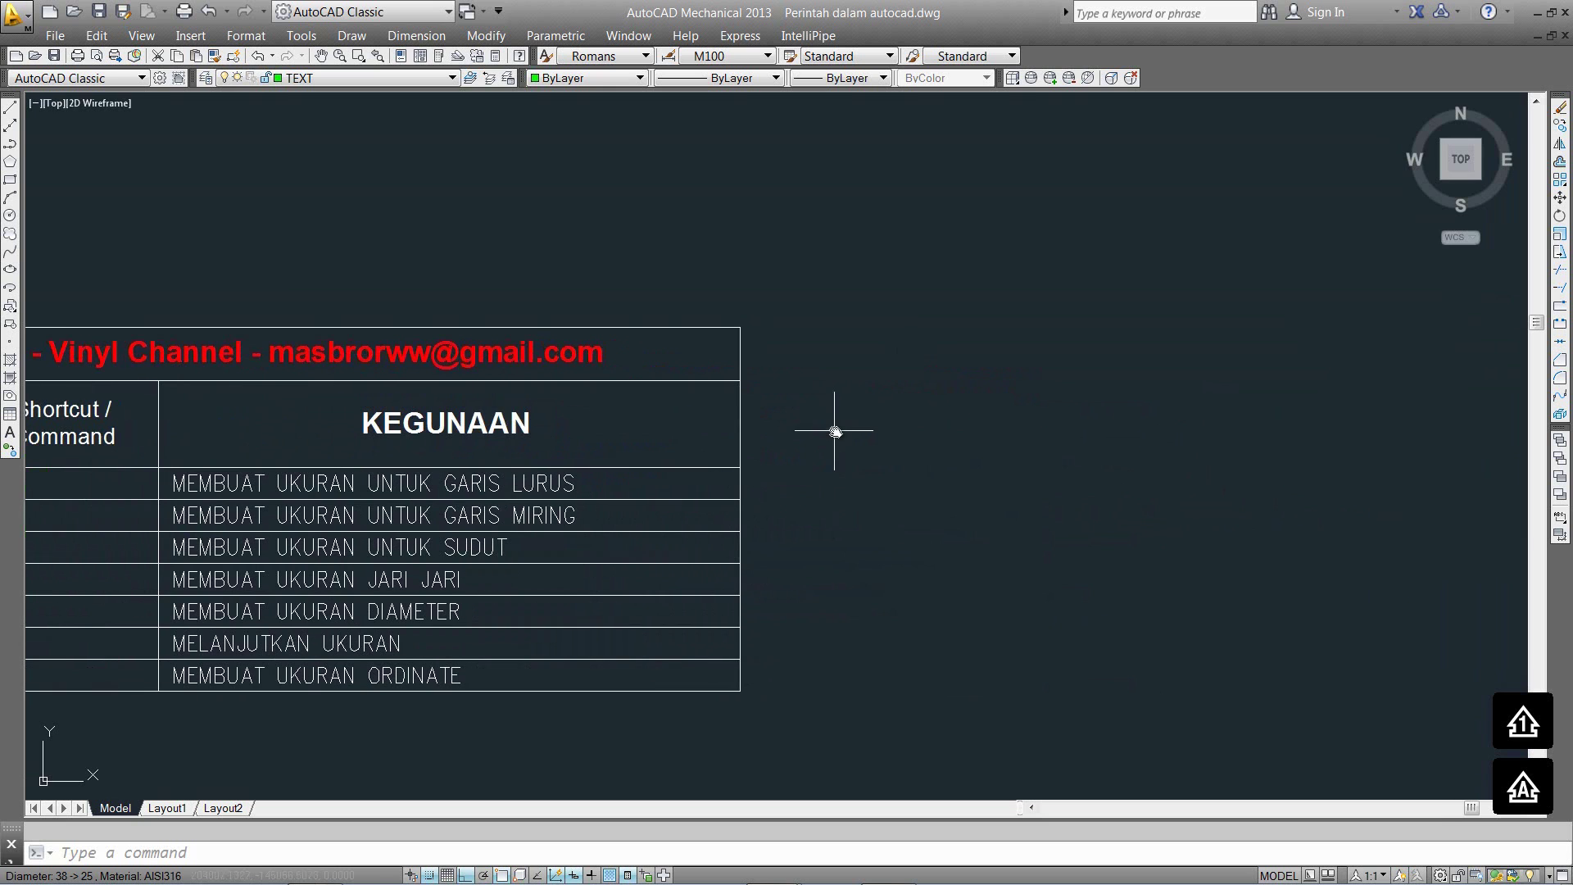
type("l")
key("Return")
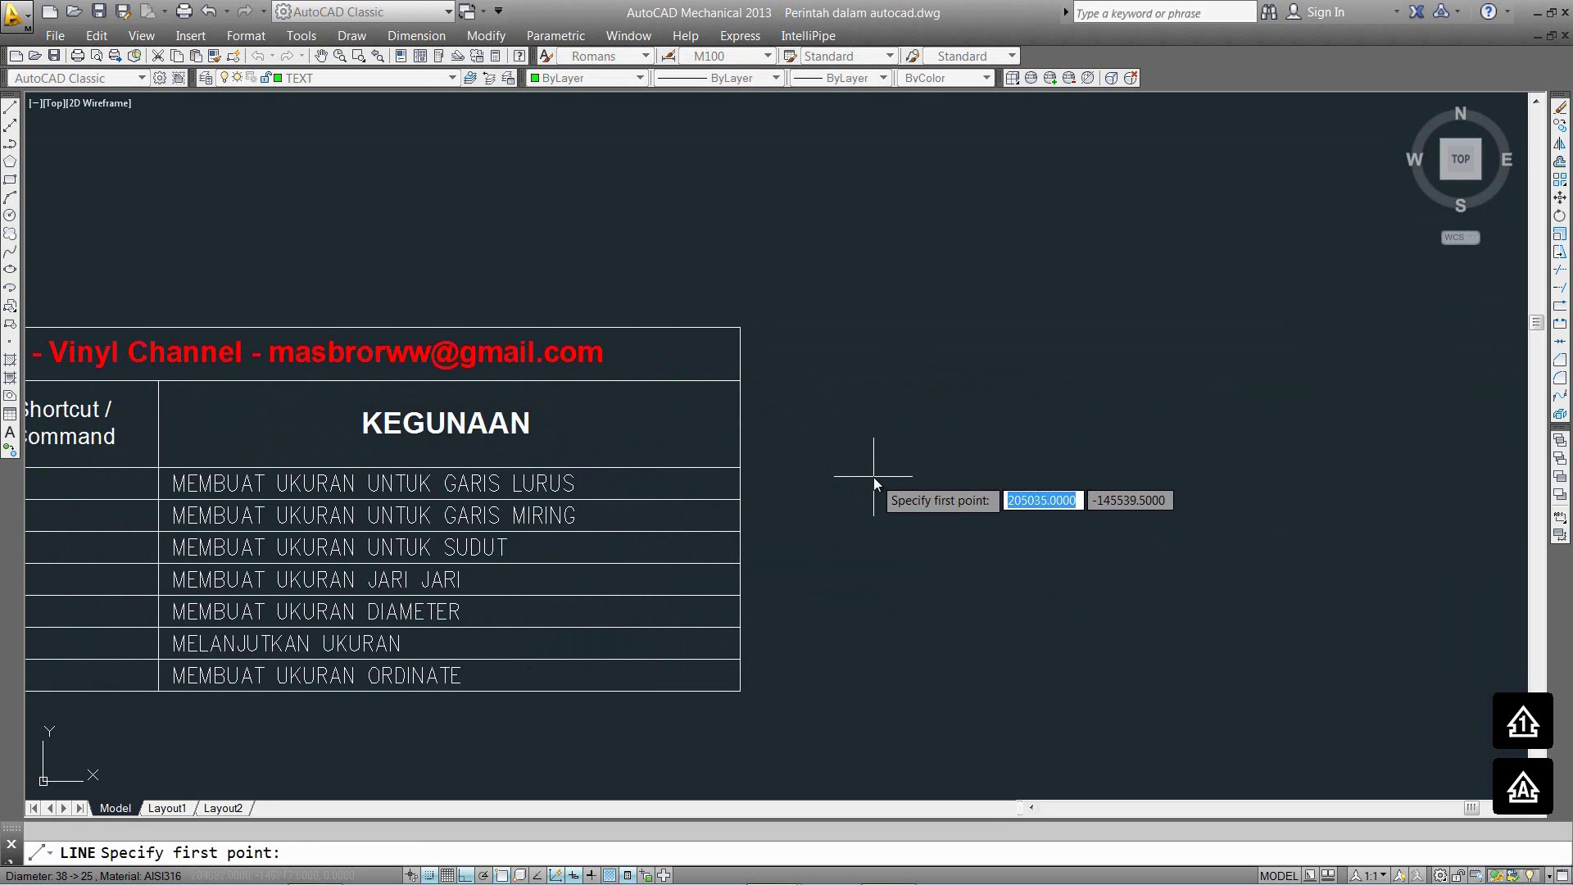
left_click(874, 478)
left_click(1197, 483)
key("Return")
Draw a vertical line crossing the horizontal one, then zoom in and check both lines.
key("Return")
left_click(1039, 513)
left_click(1039, 333)
key("Return")
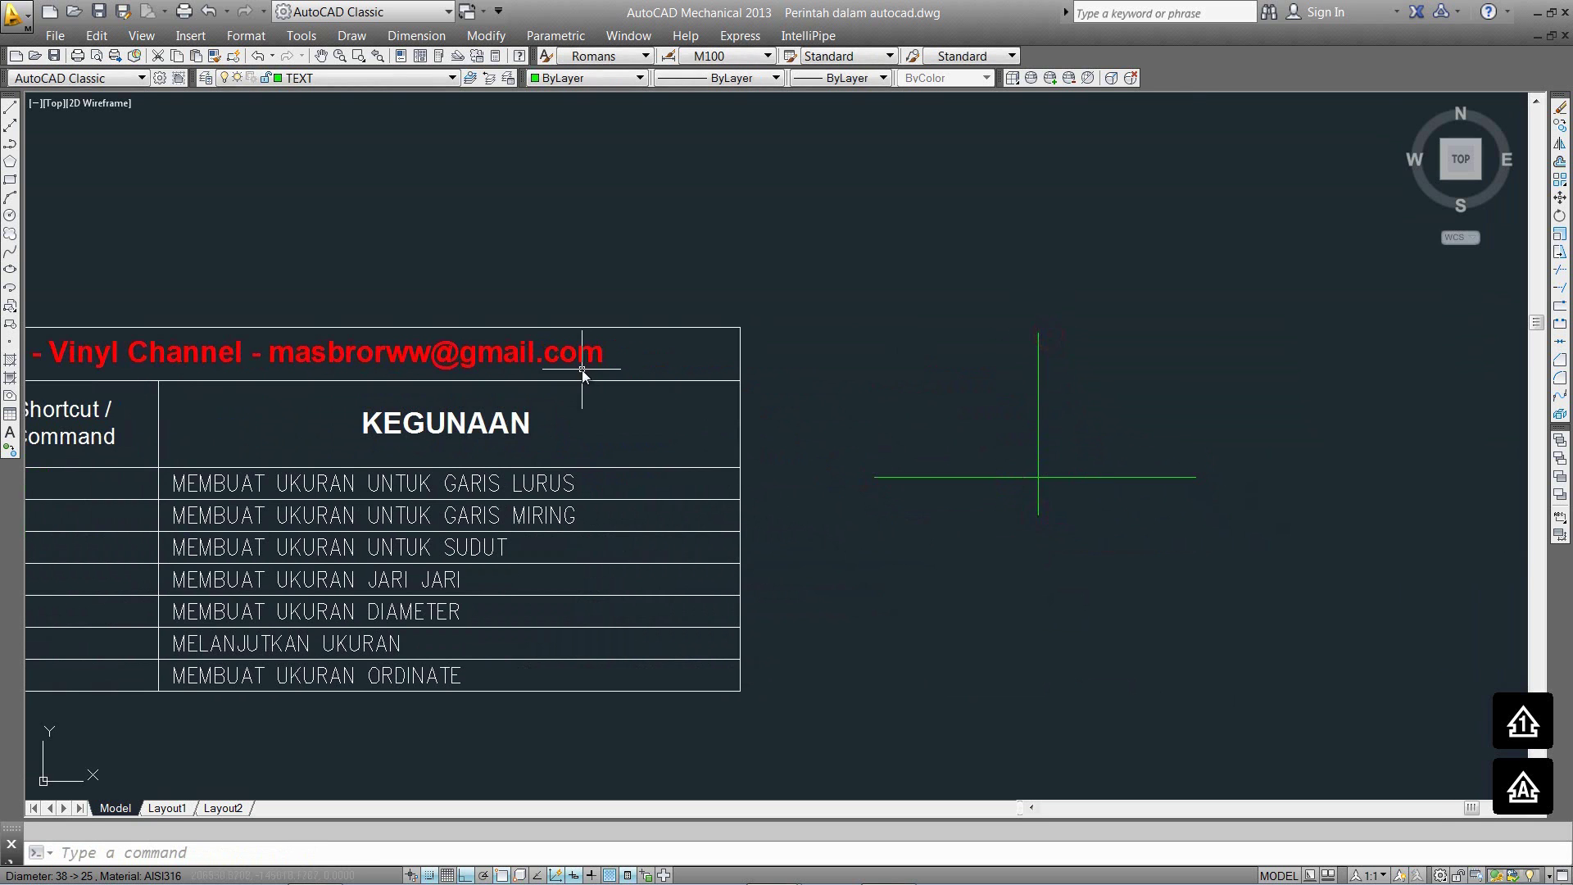
middle_click_drag(578, 375, 835, 373)
scroll(1123, 450, "up", 1)
middle_click_drag(1124, 450, 1015, 474)
scroll(1015, 477, "up", 2)
left_click(1014, 500)
key("Escape")
left_click(885, 412)
key("Escape")
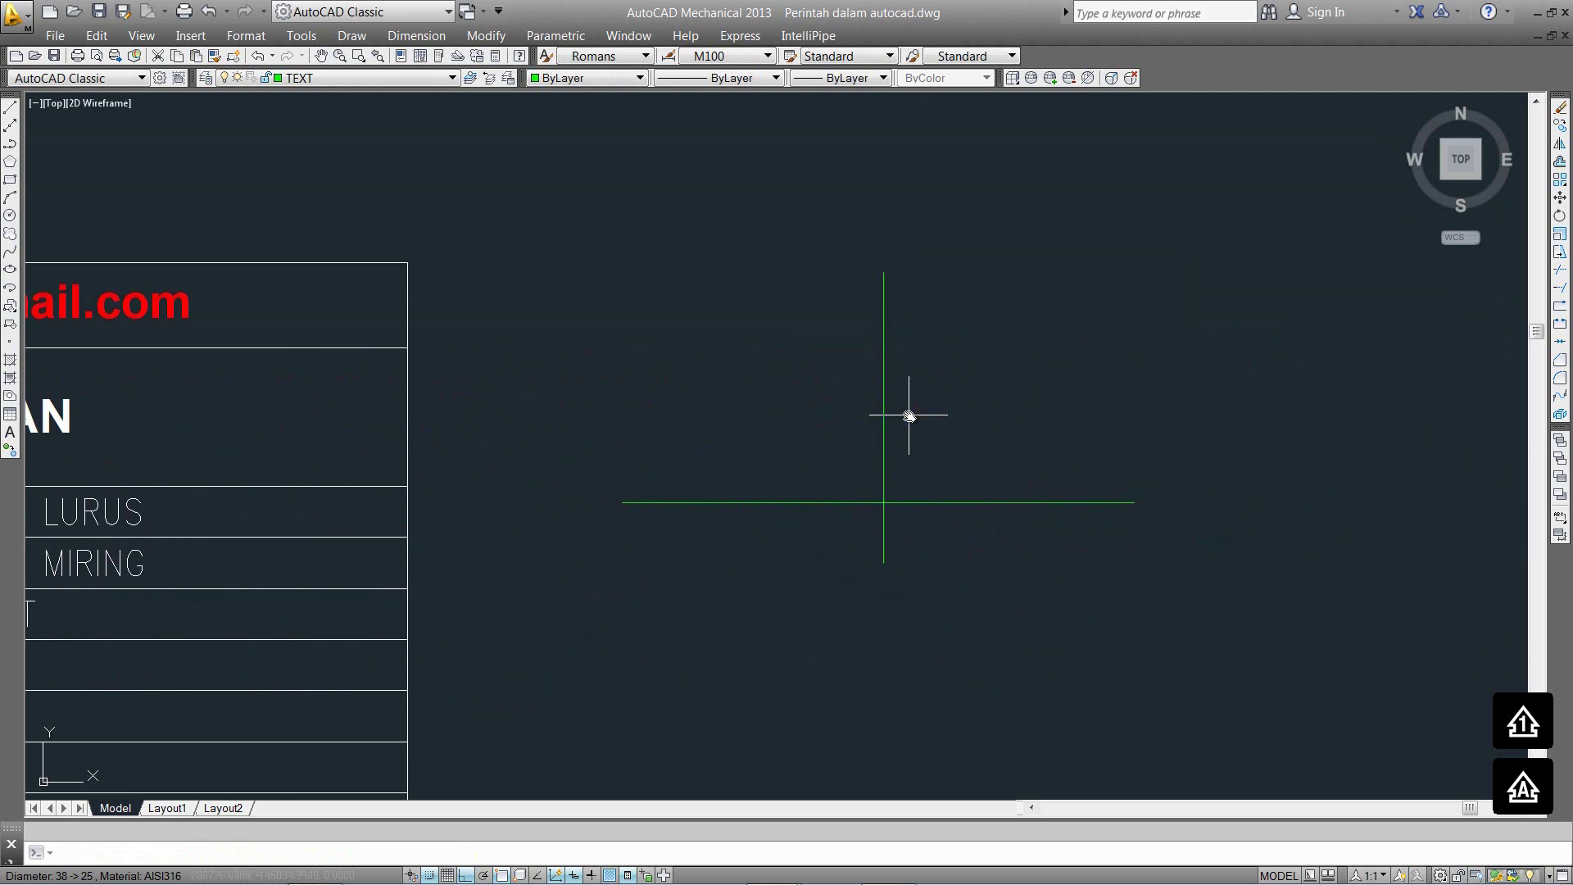
Dimension the horizontal line as 3007 twice with DLI, by endpoints and by object.
type("dli")
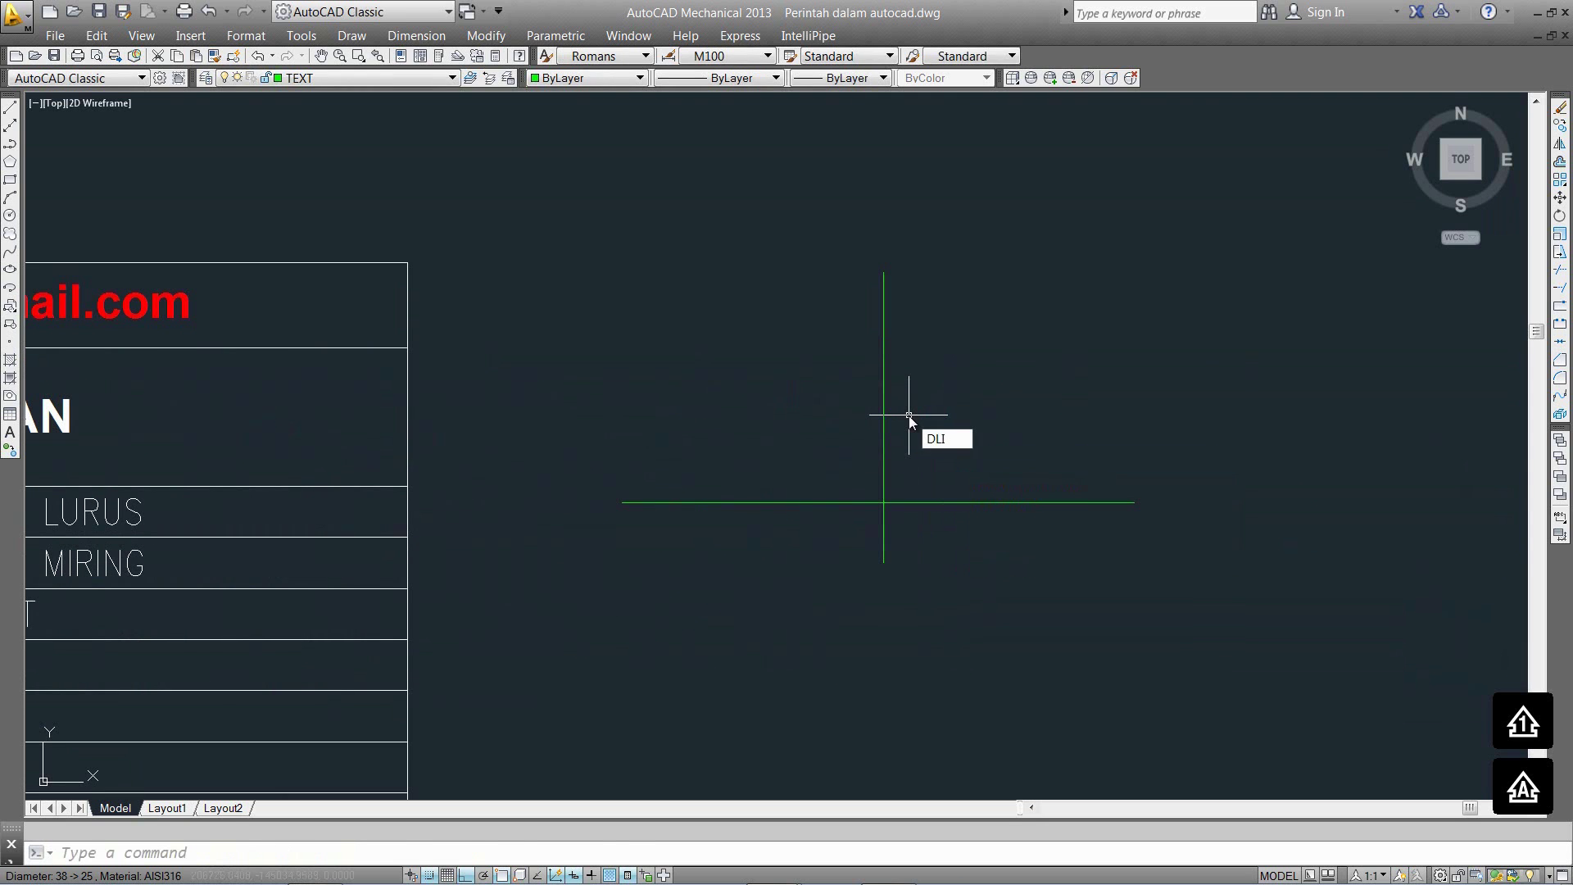
key("Return")
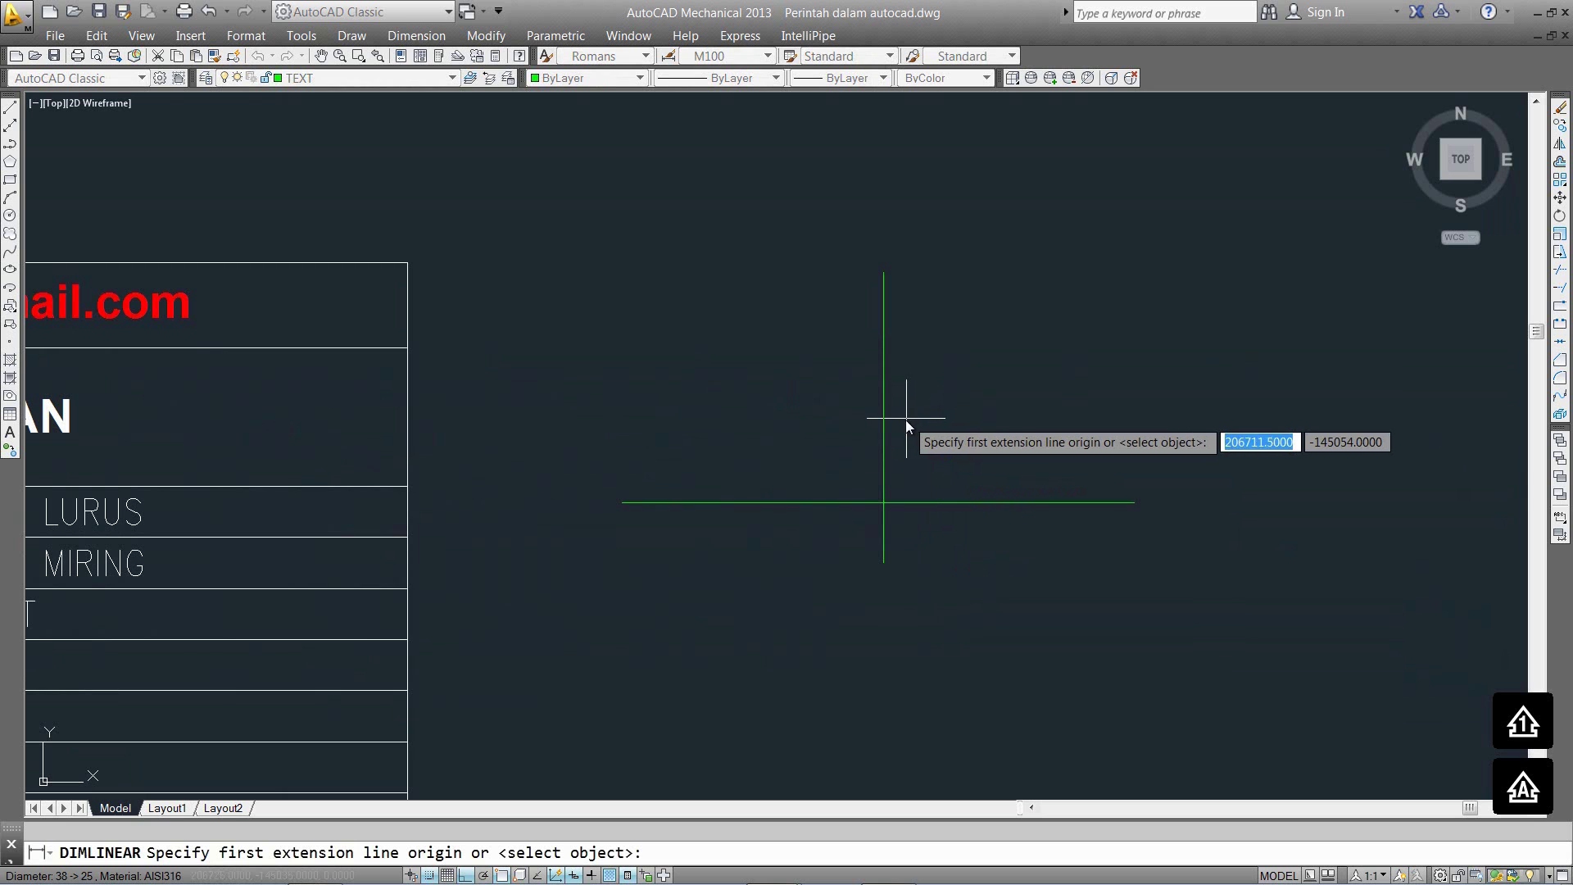
left_click(622, 503)
left_click(1134, 502)
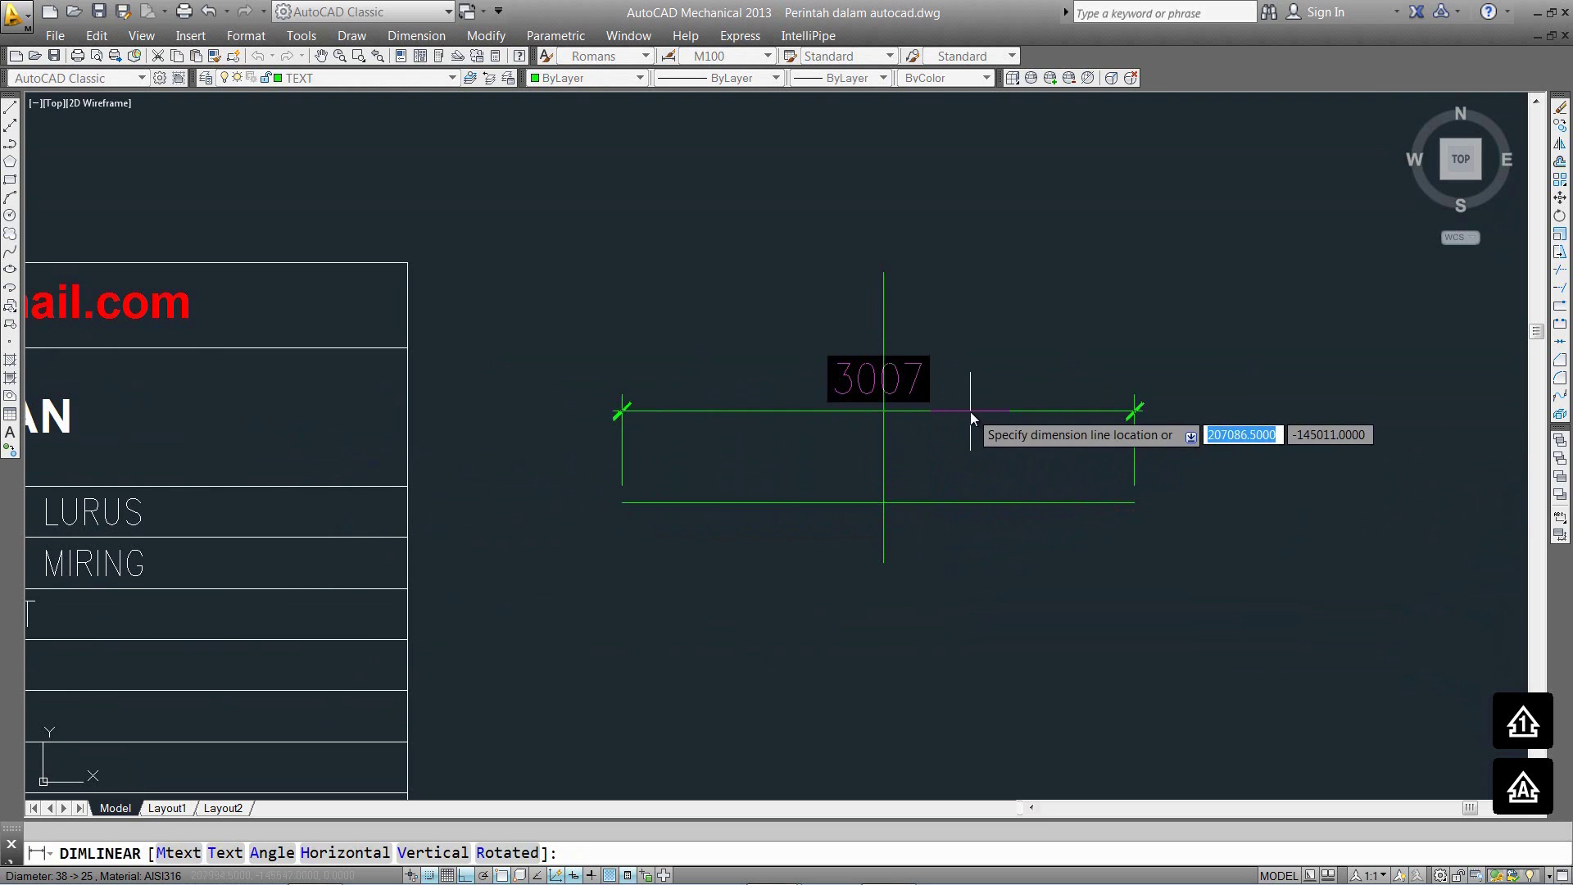
left_click(970, 411)
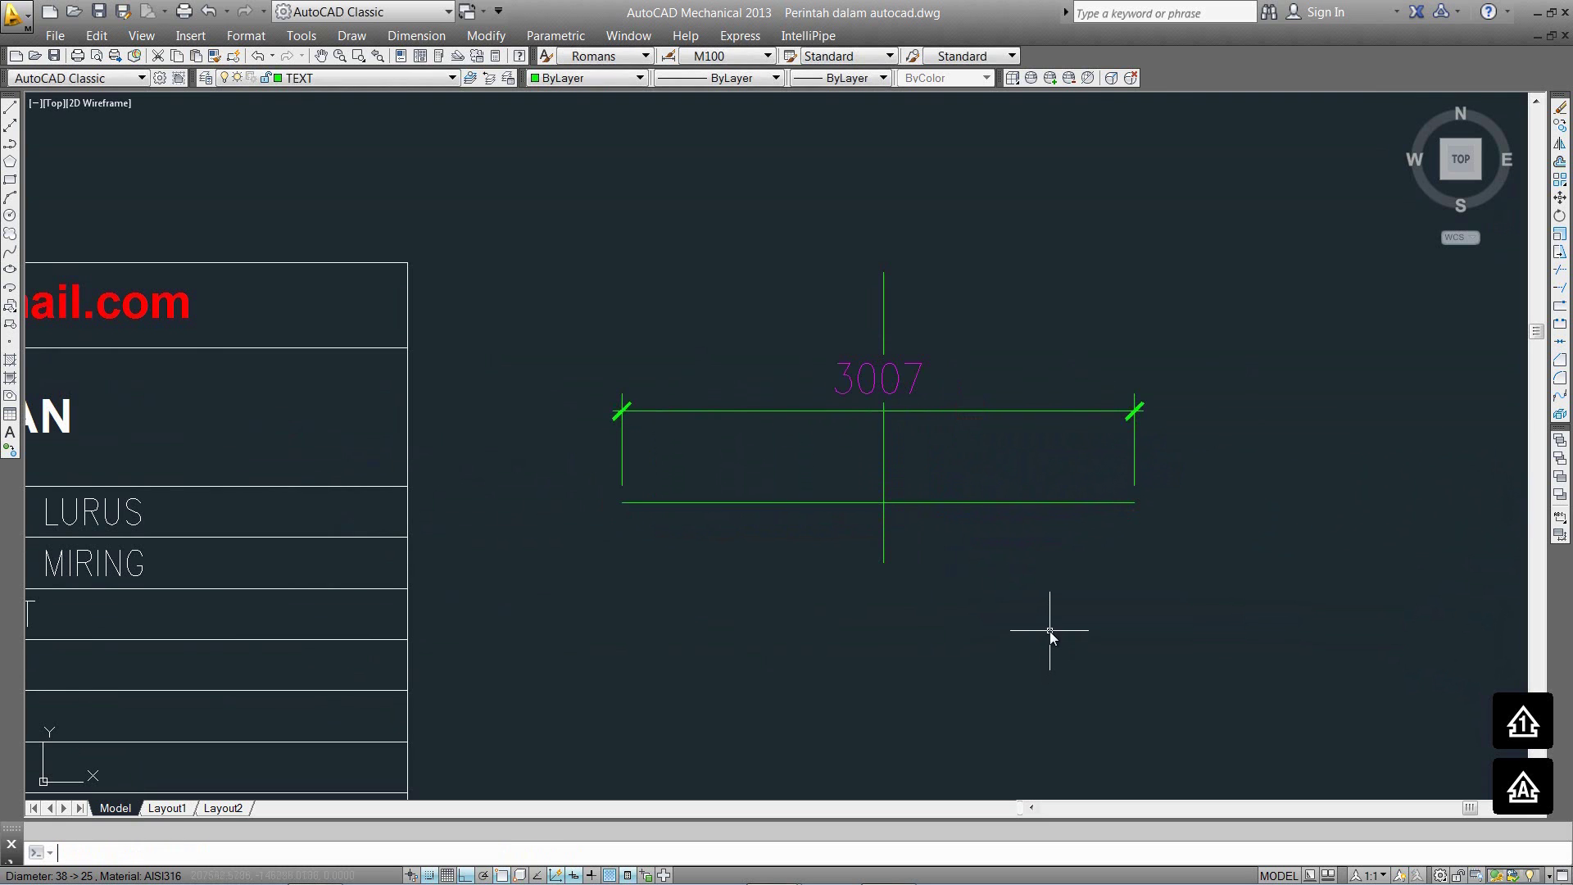
type("DLI")
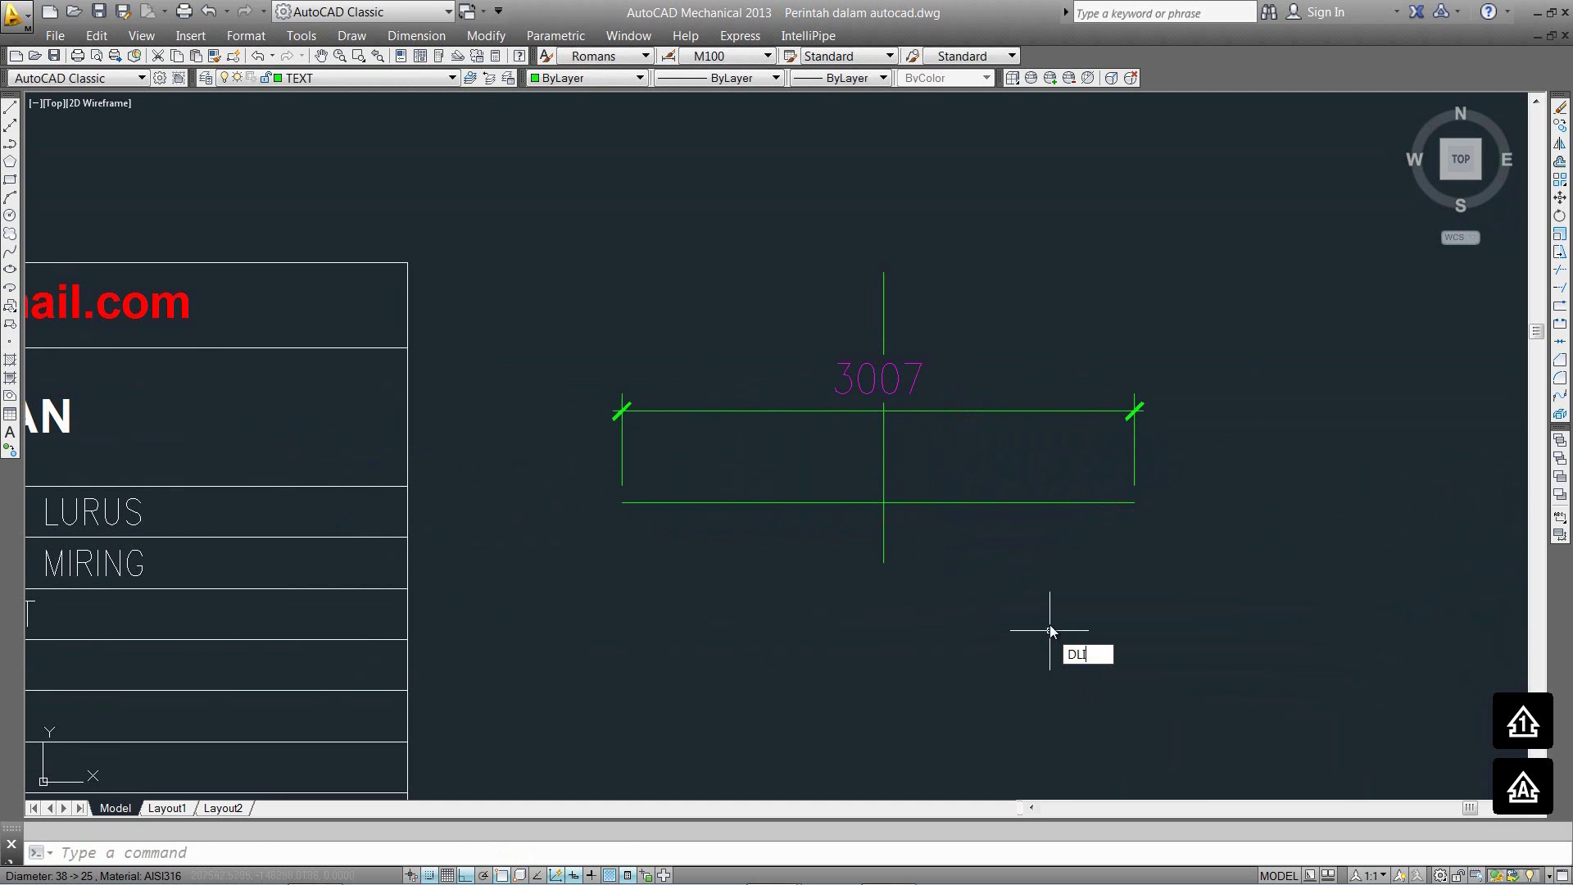
key("Return")
key("Return")
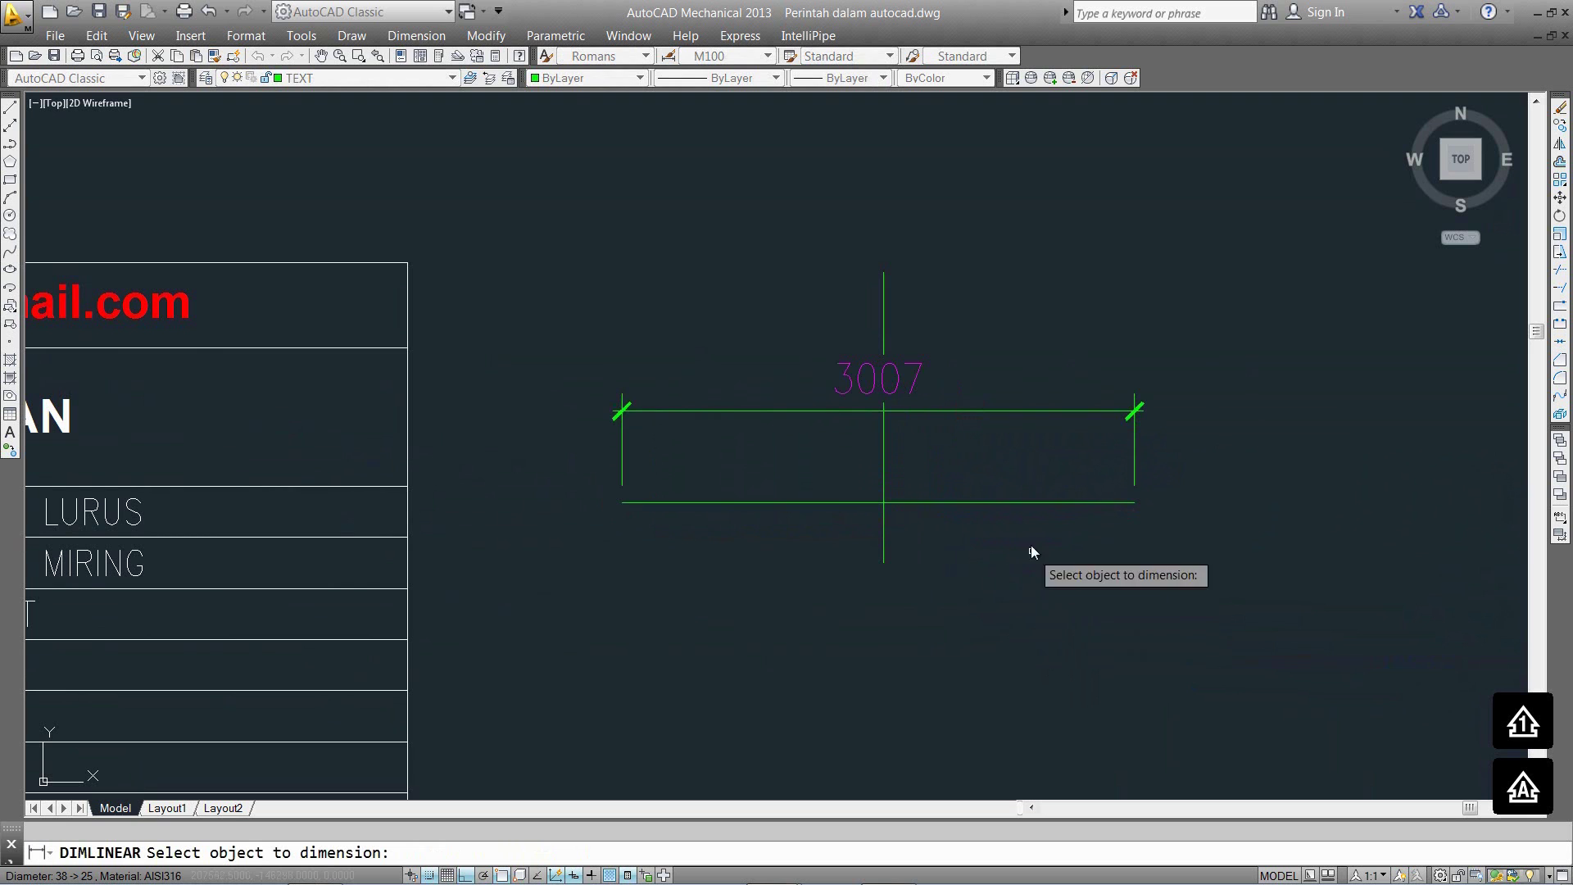
left_click(958, 502)
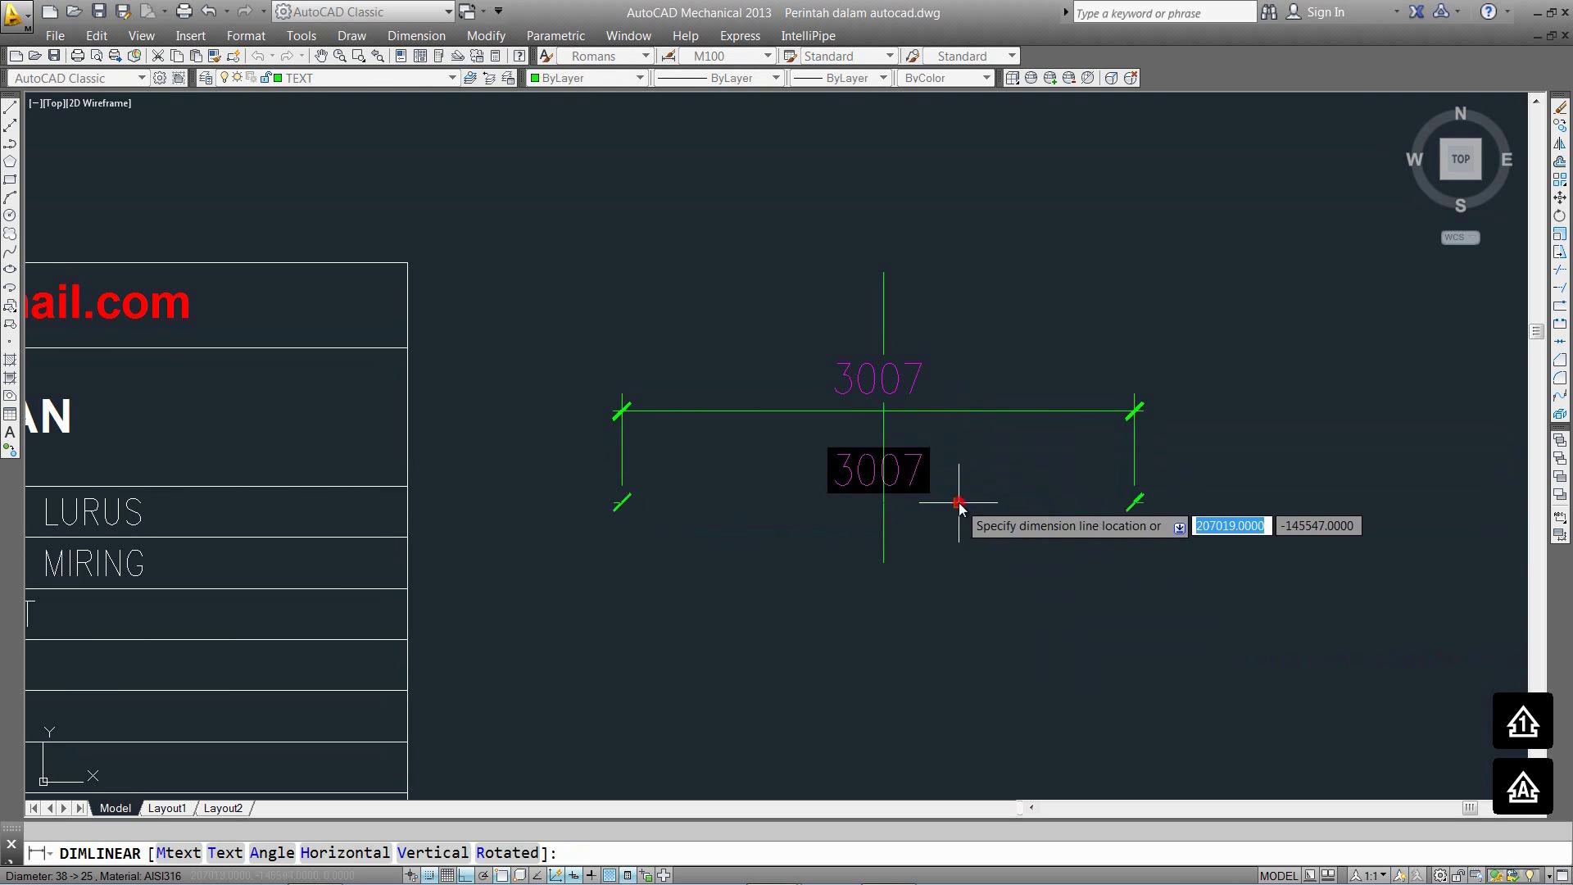
left_click(959, 650)
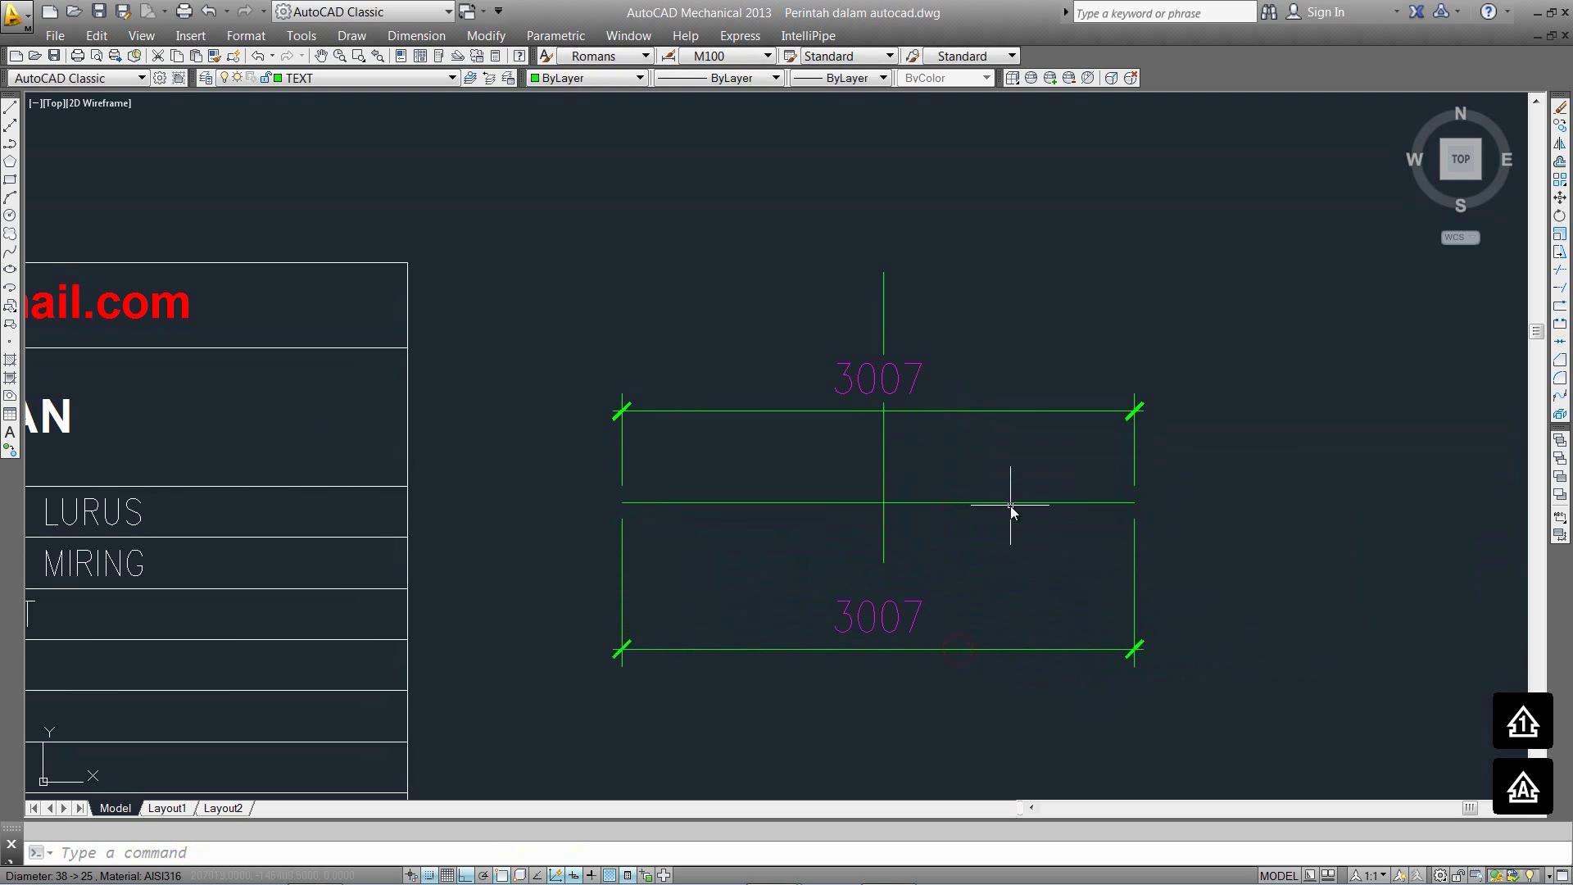
Dimension the vertical line as 1702 twice, by object and by endpoints.
type("dli")
key("Return")
key("Return")
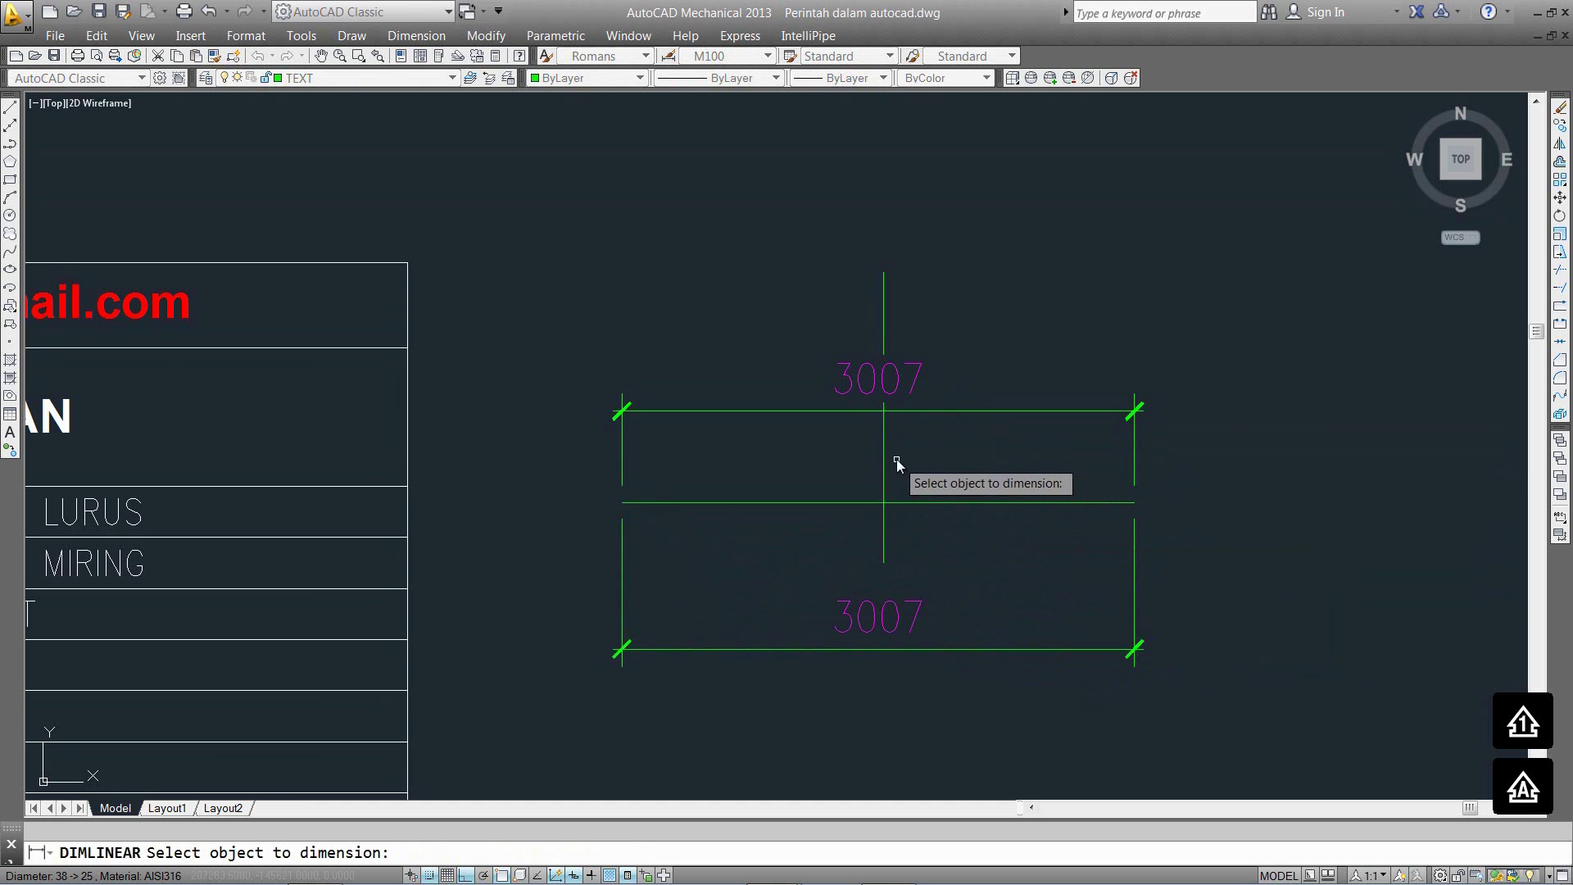
left_click(885, 442)
left_click(1267, 447)
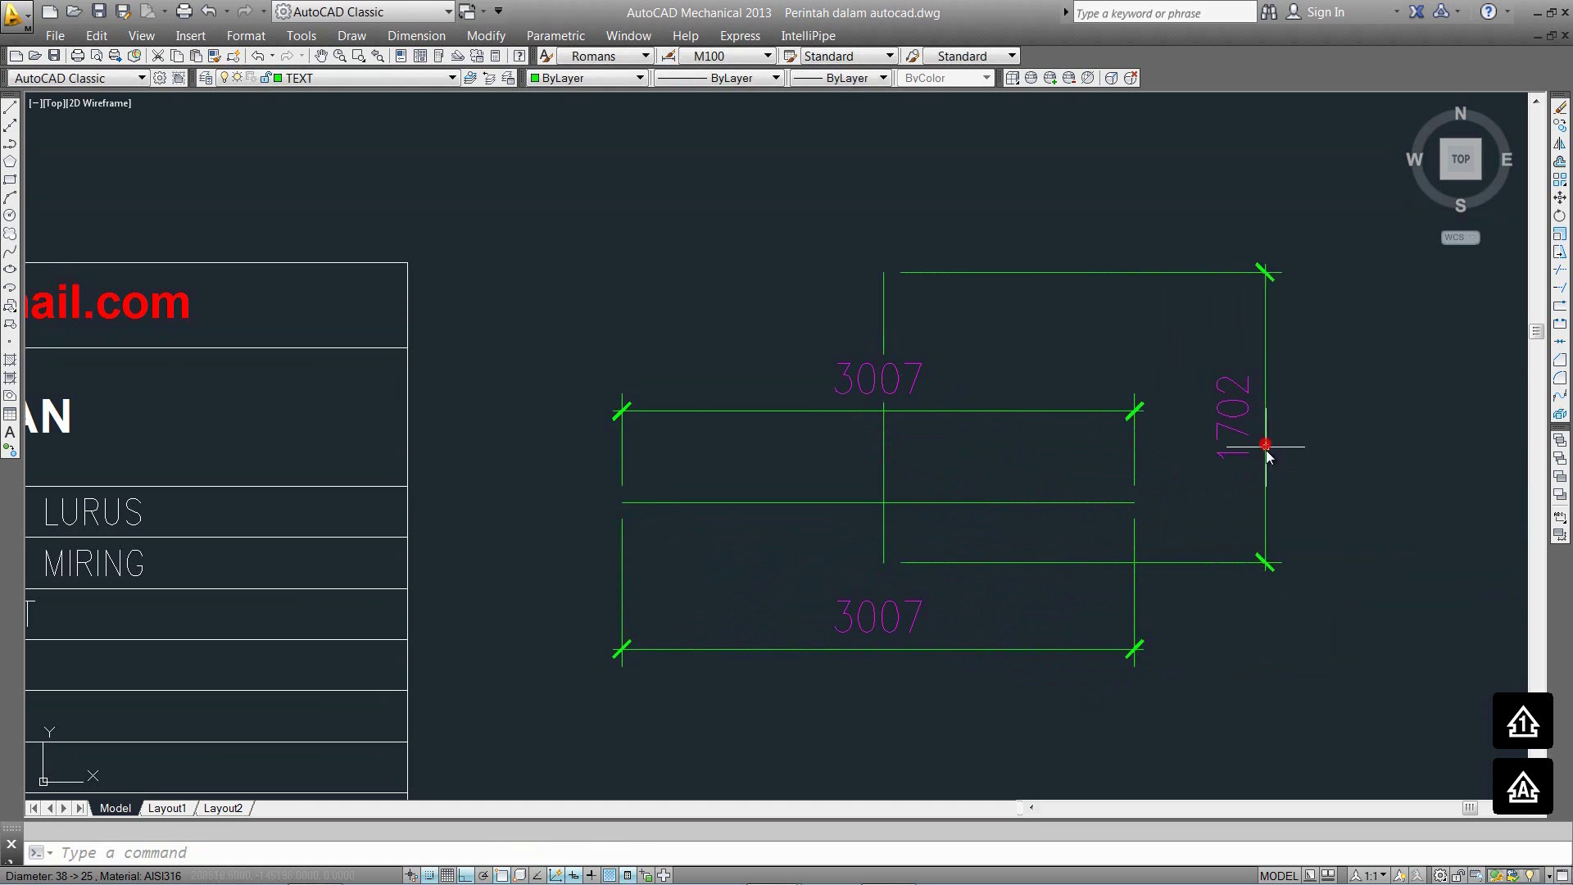
type("dl")
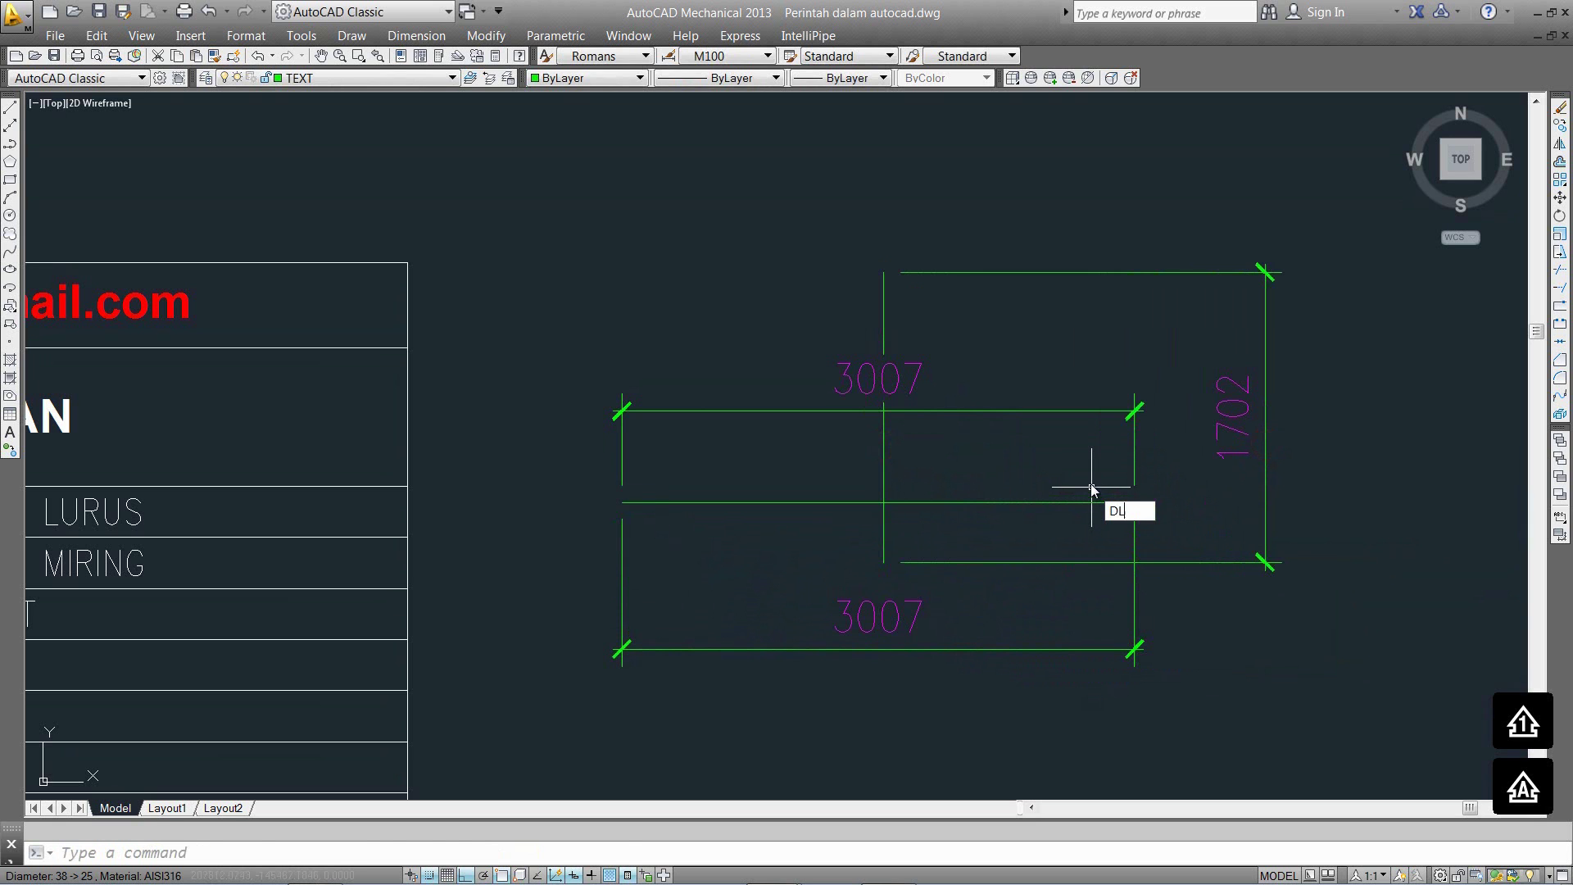
key("Return")
left_click(885, 562)
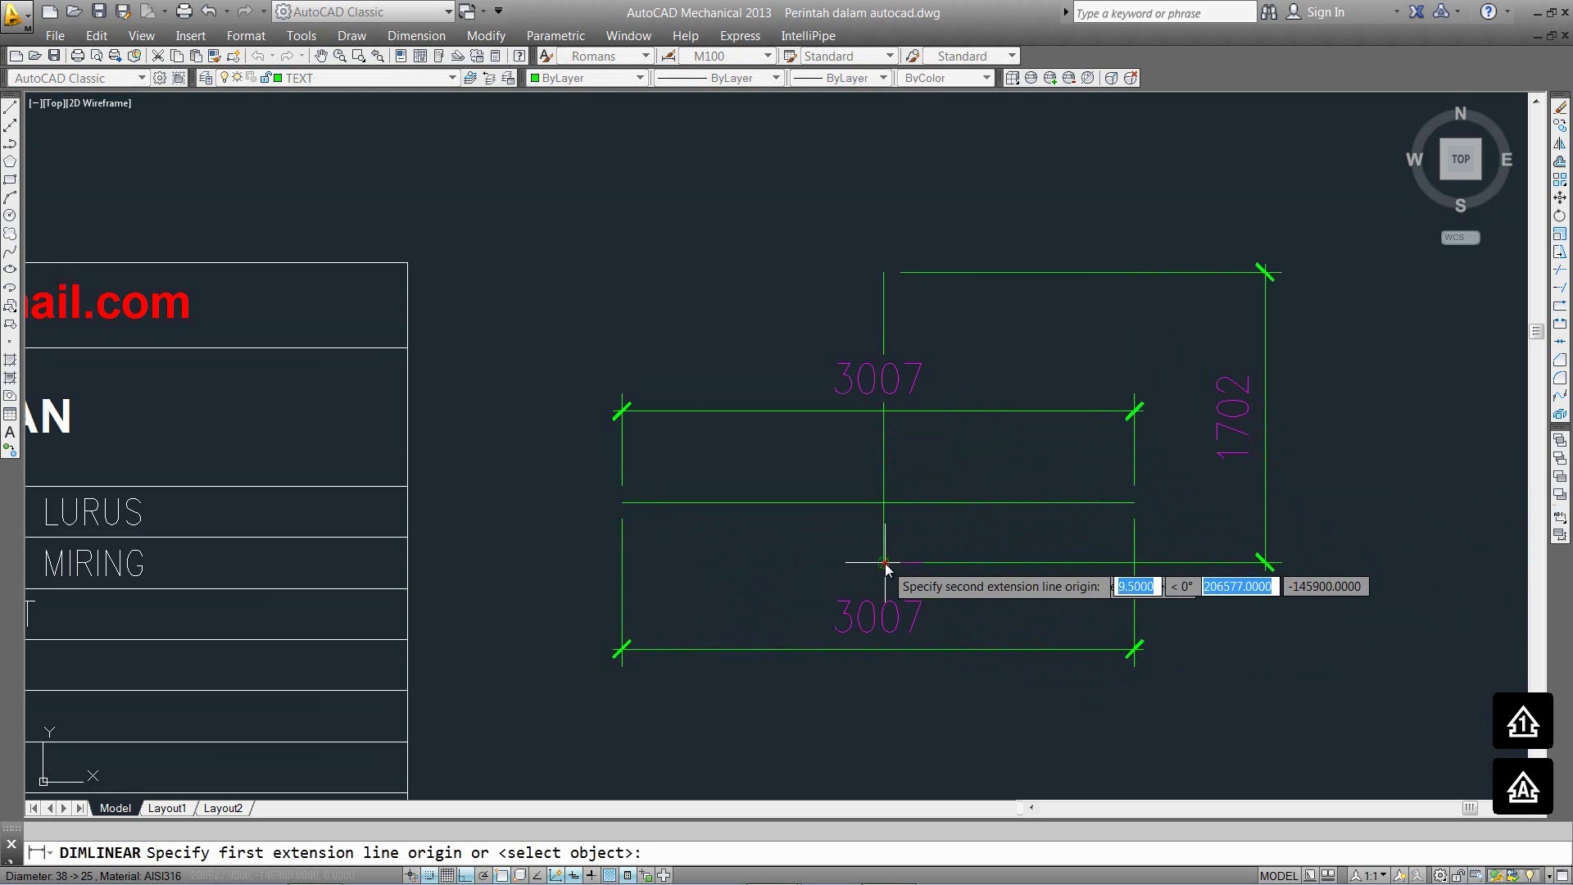
left_click(884, 272)
left_click(1353, 410)
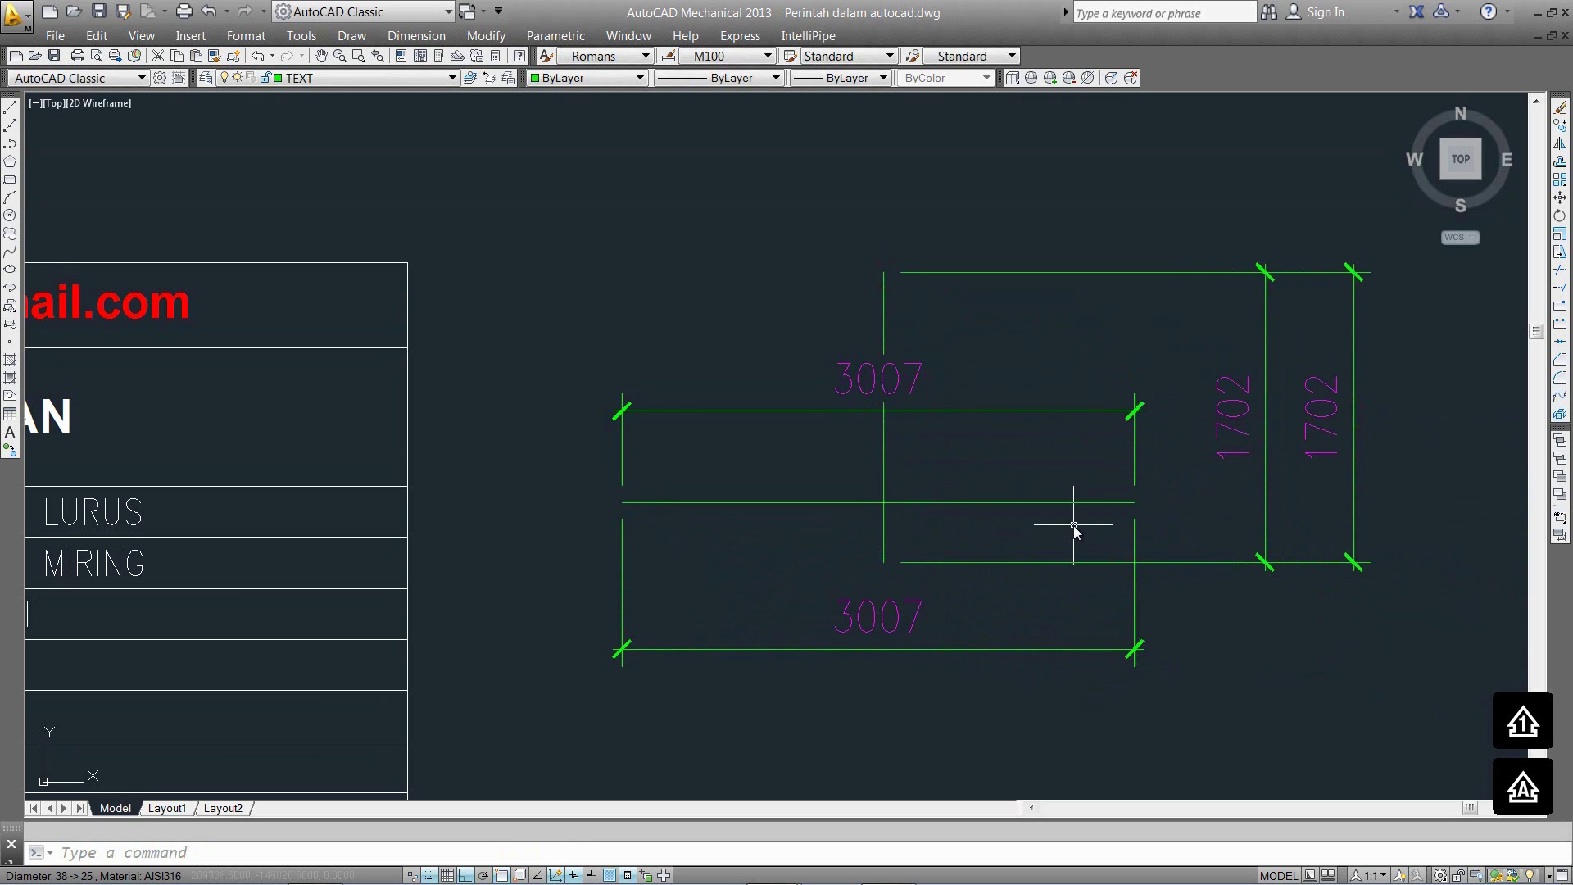
Erase both lines and all dimensions with a window, then zoom to extents.
type("e")
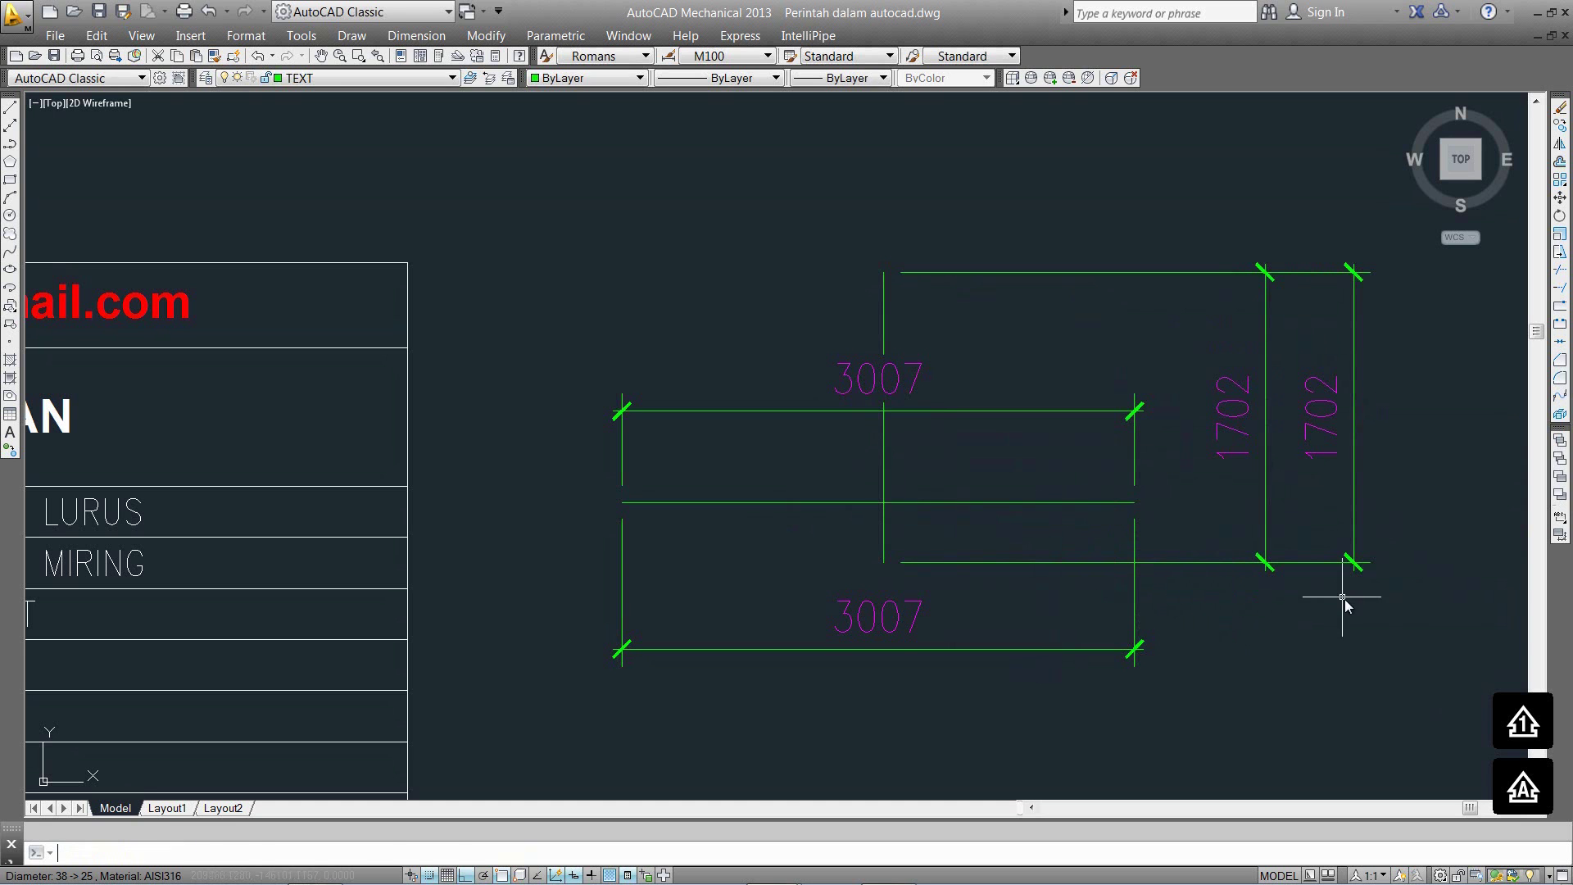
key("Return")
left_click(1376, 647)
left_click(604, 227)
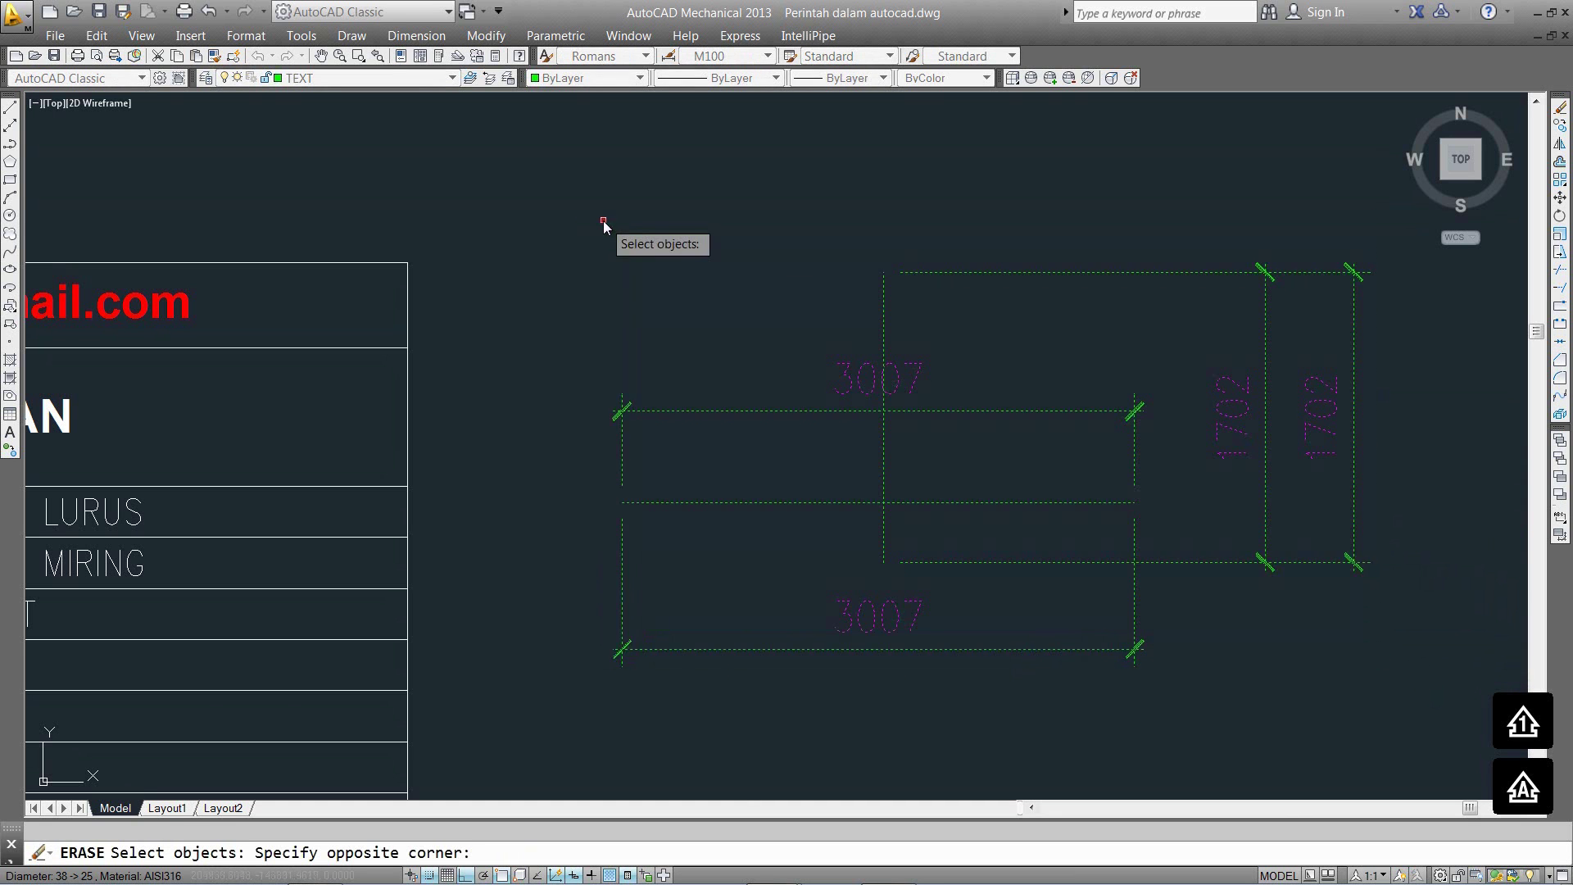
key("Return")
middle_click(766, 428)
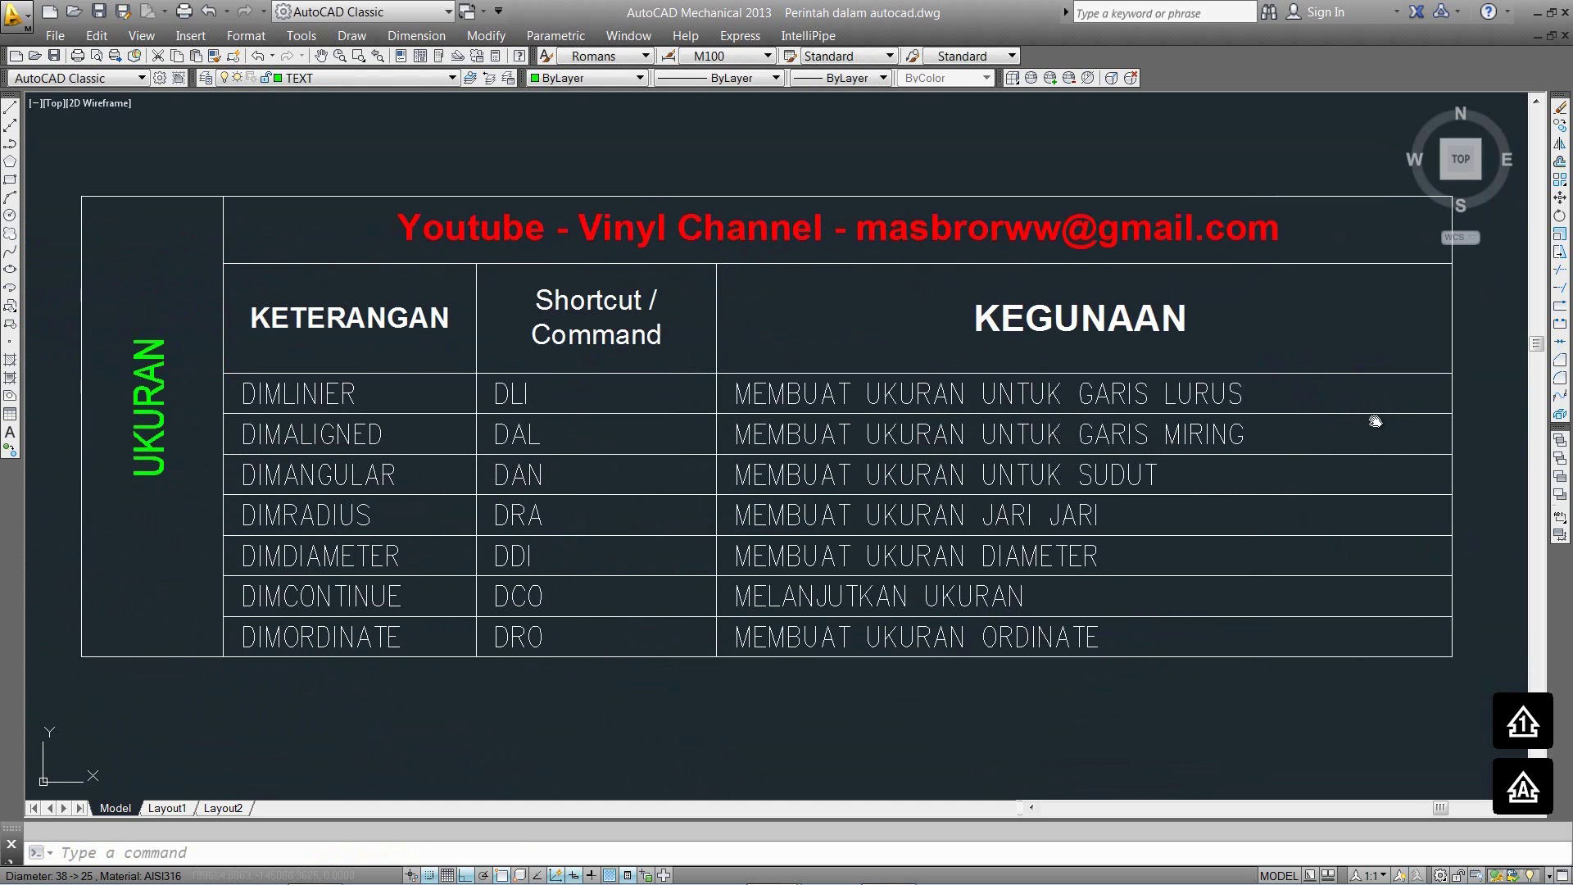
Pan to empty space and draw a slanted line with Ortho turned off.
middle_click_drag(1375, 421, 769, 510)
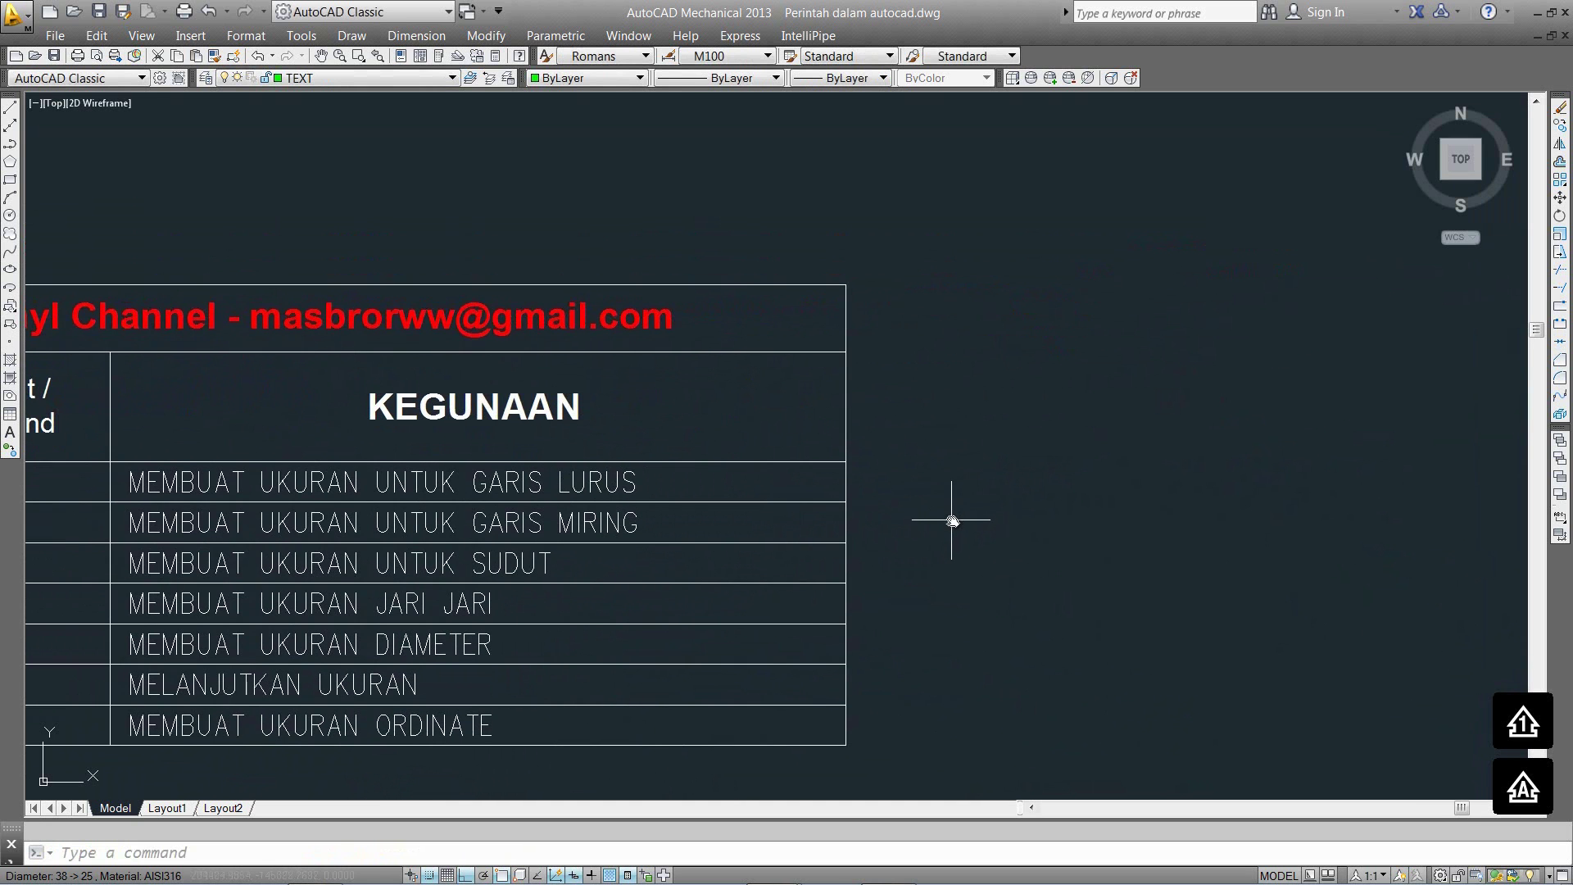
key("l")
key("Return")
left_click(1000, 522)
key("F8")
left_click(1327, 316)
key("Return")
Draw a second slanted line crossing the first and check both lines.
key("Return")
left_click(1066, 295)
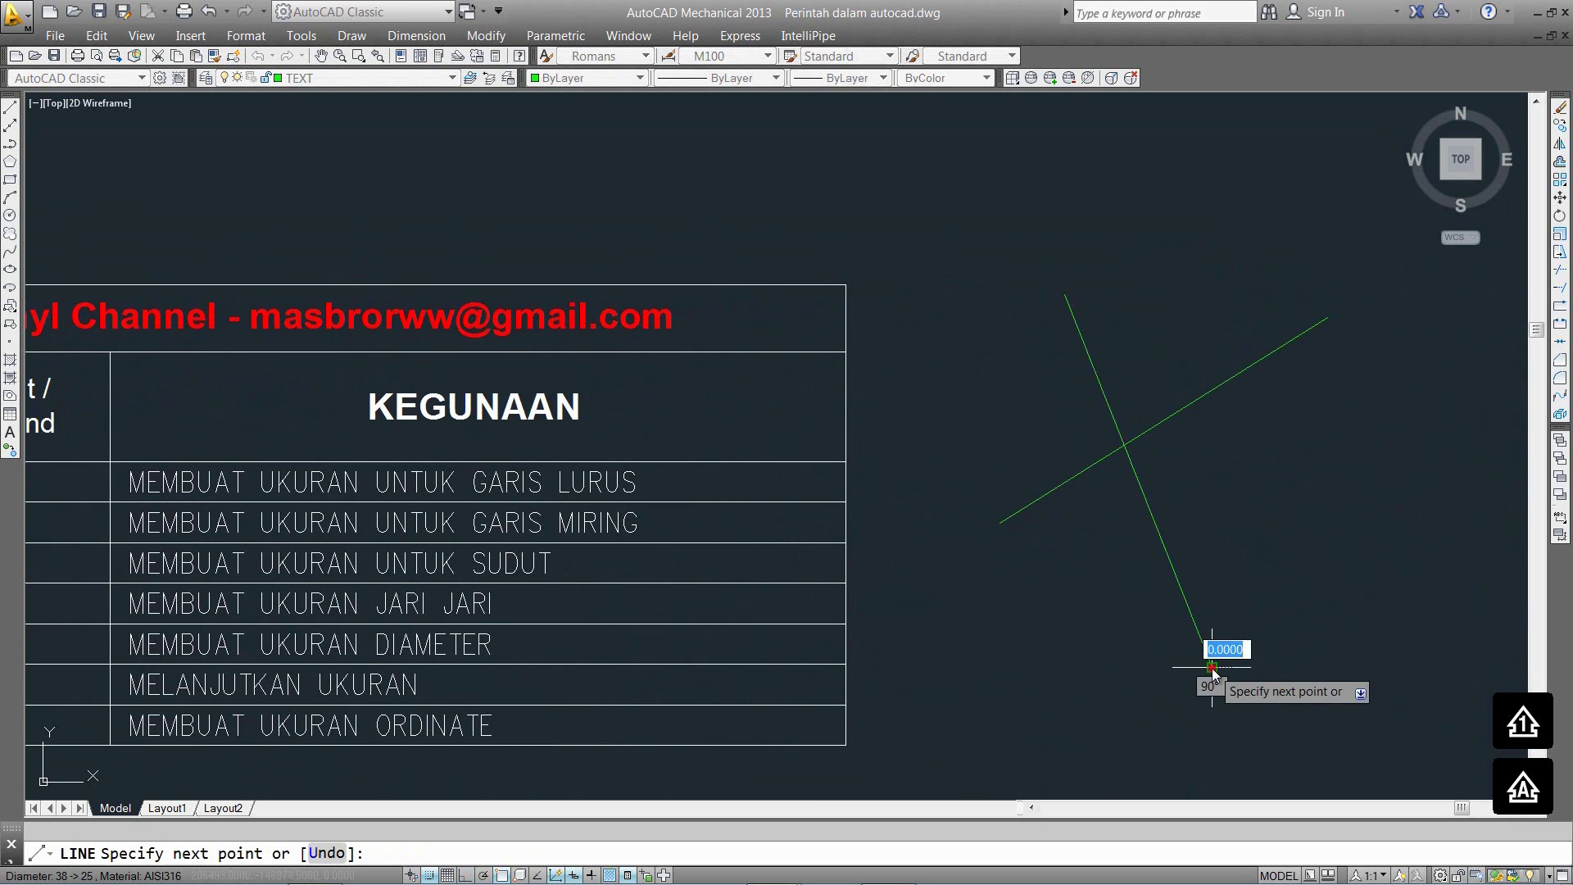
left_click(1213, 668)
key("Return")
left_click(1157, 524)
key("Escape")
left_click(1192, 402)
key("Escape")
mouse_move(1174, 415)
middle_mouse_down()
mouse_move(1325, 344)
mouse_move(1430, 355)
mouse_move(1212, 407)
mouse_move(1008, 411)
mouse_move(1008, 391)
middle_mouse_up()
scroll(1213, 407, "up", 3)
type("DAL")
key("Return")
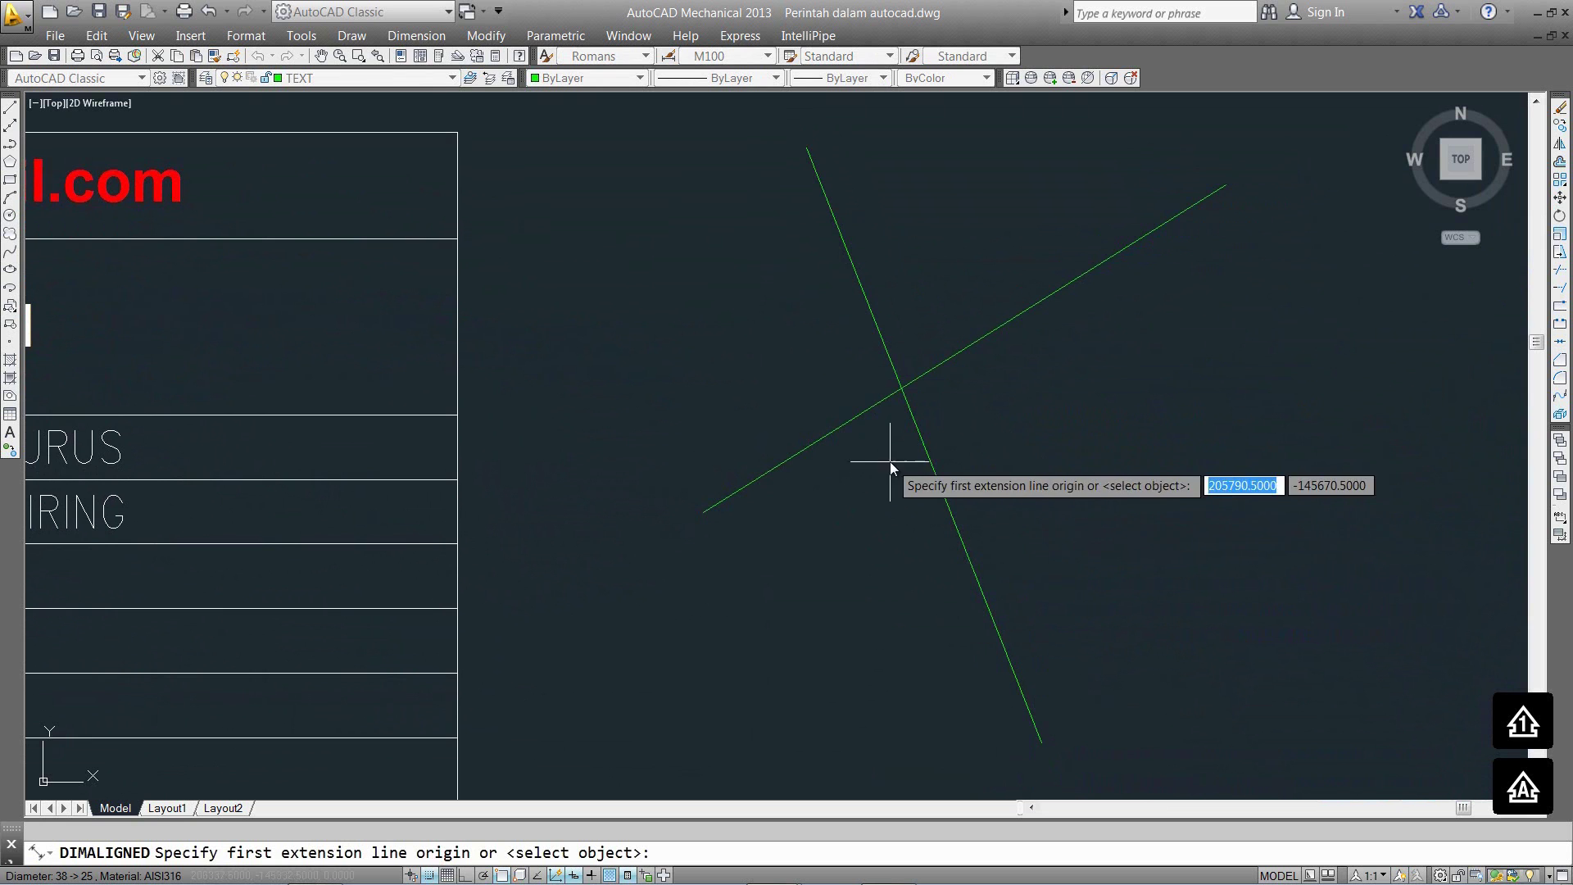
Add aligned dimensions by object: 2966 on the steep line, 2864 on the diagonal.
key("Escape")
type("D")
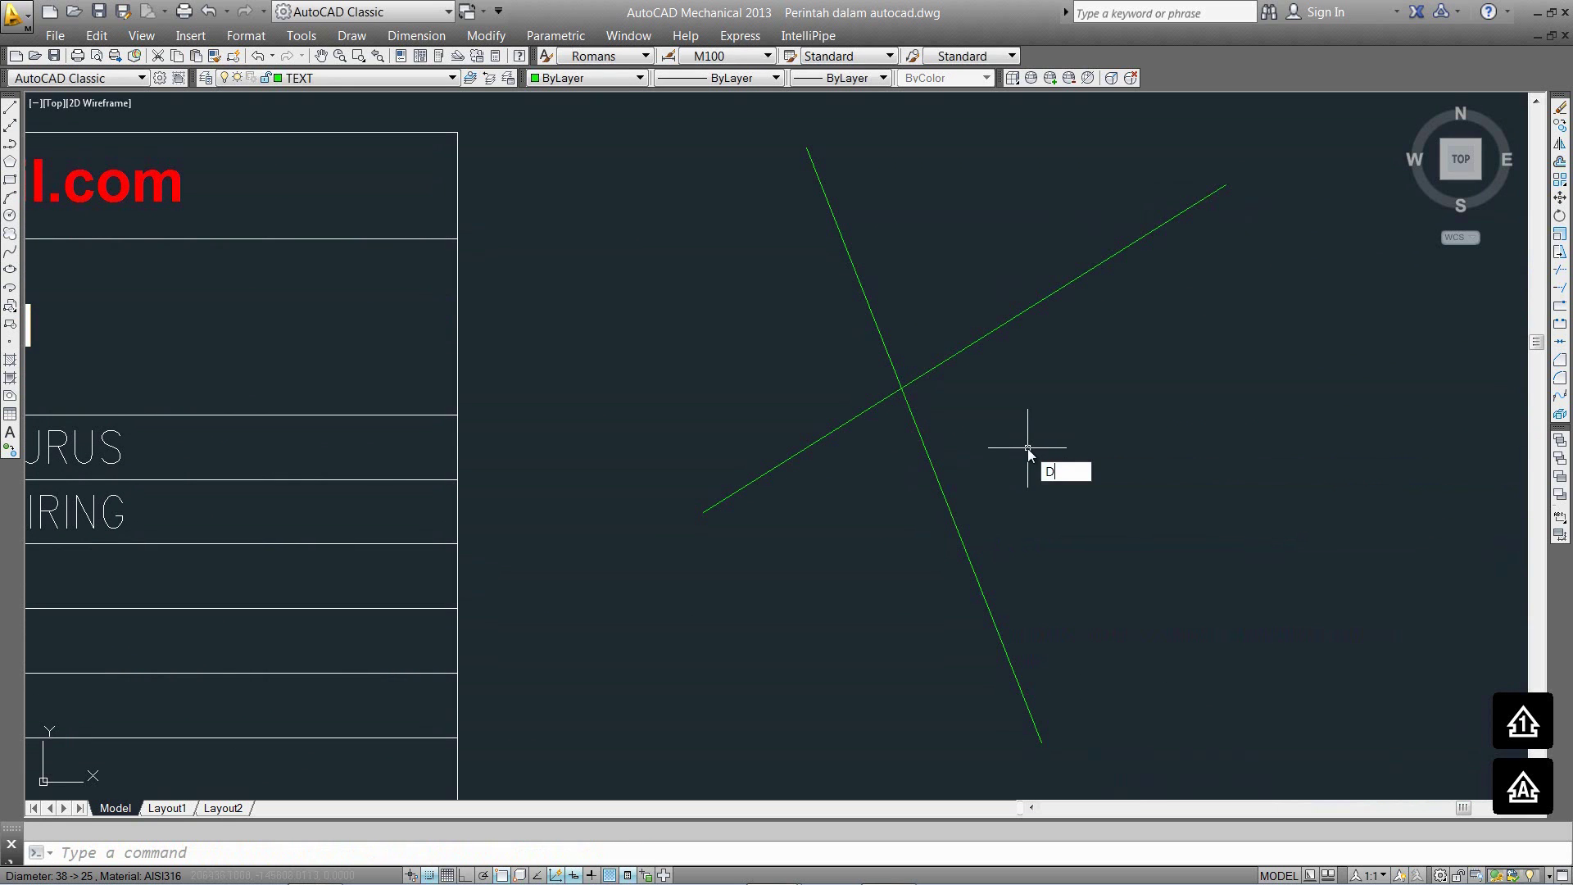
type("AL")
key("Return")
key("Return")
left_click(941, 492)
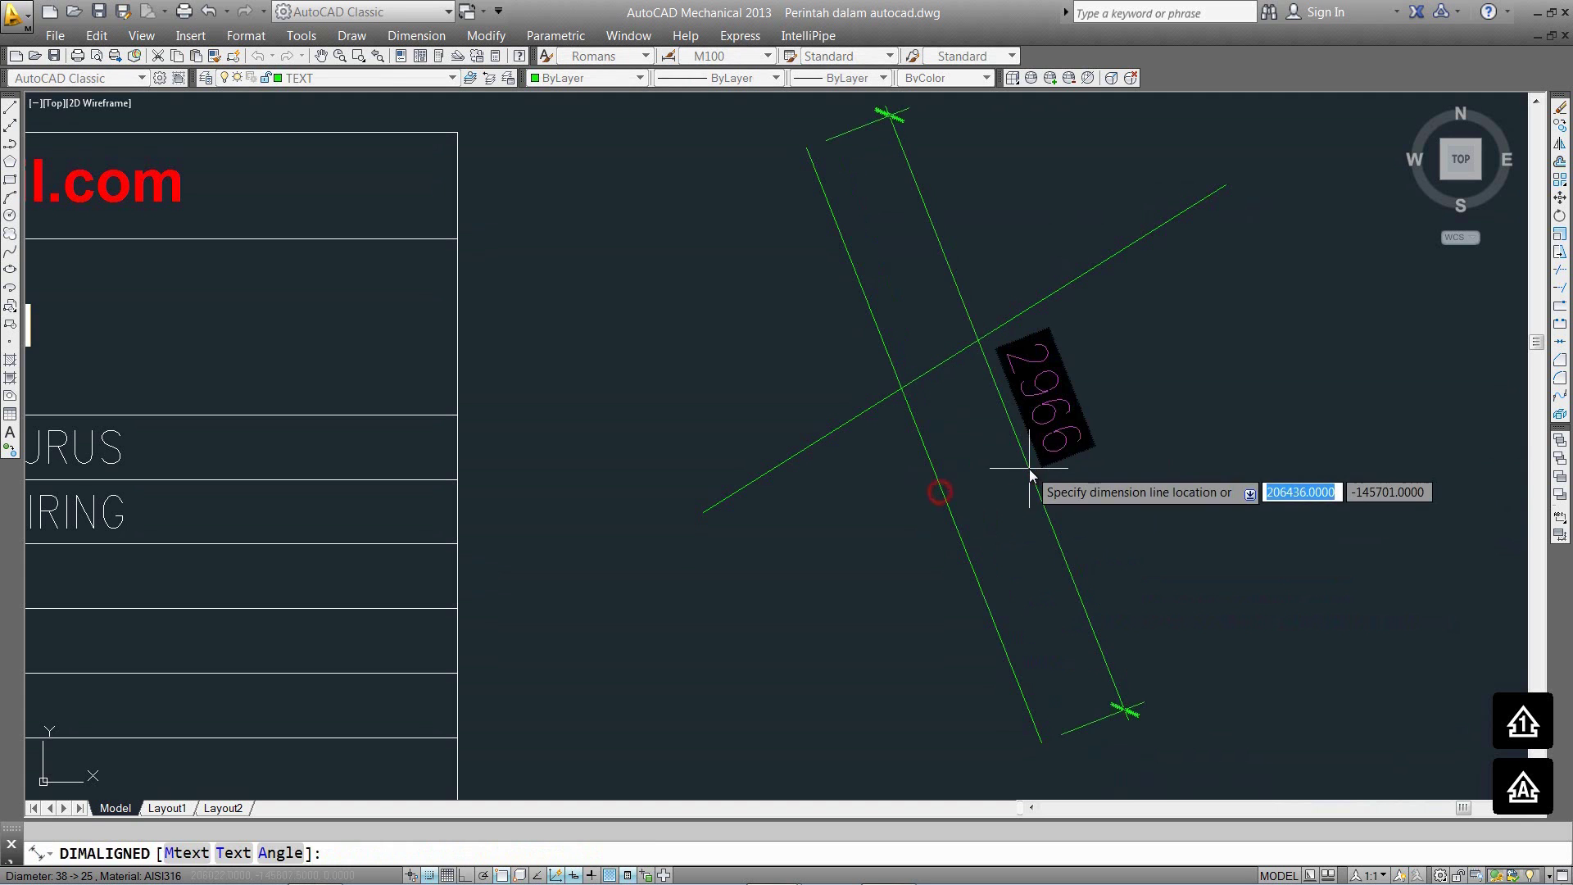
left_click(1030, 467)
middle_click_drag(1058, 456, 1005, 425)
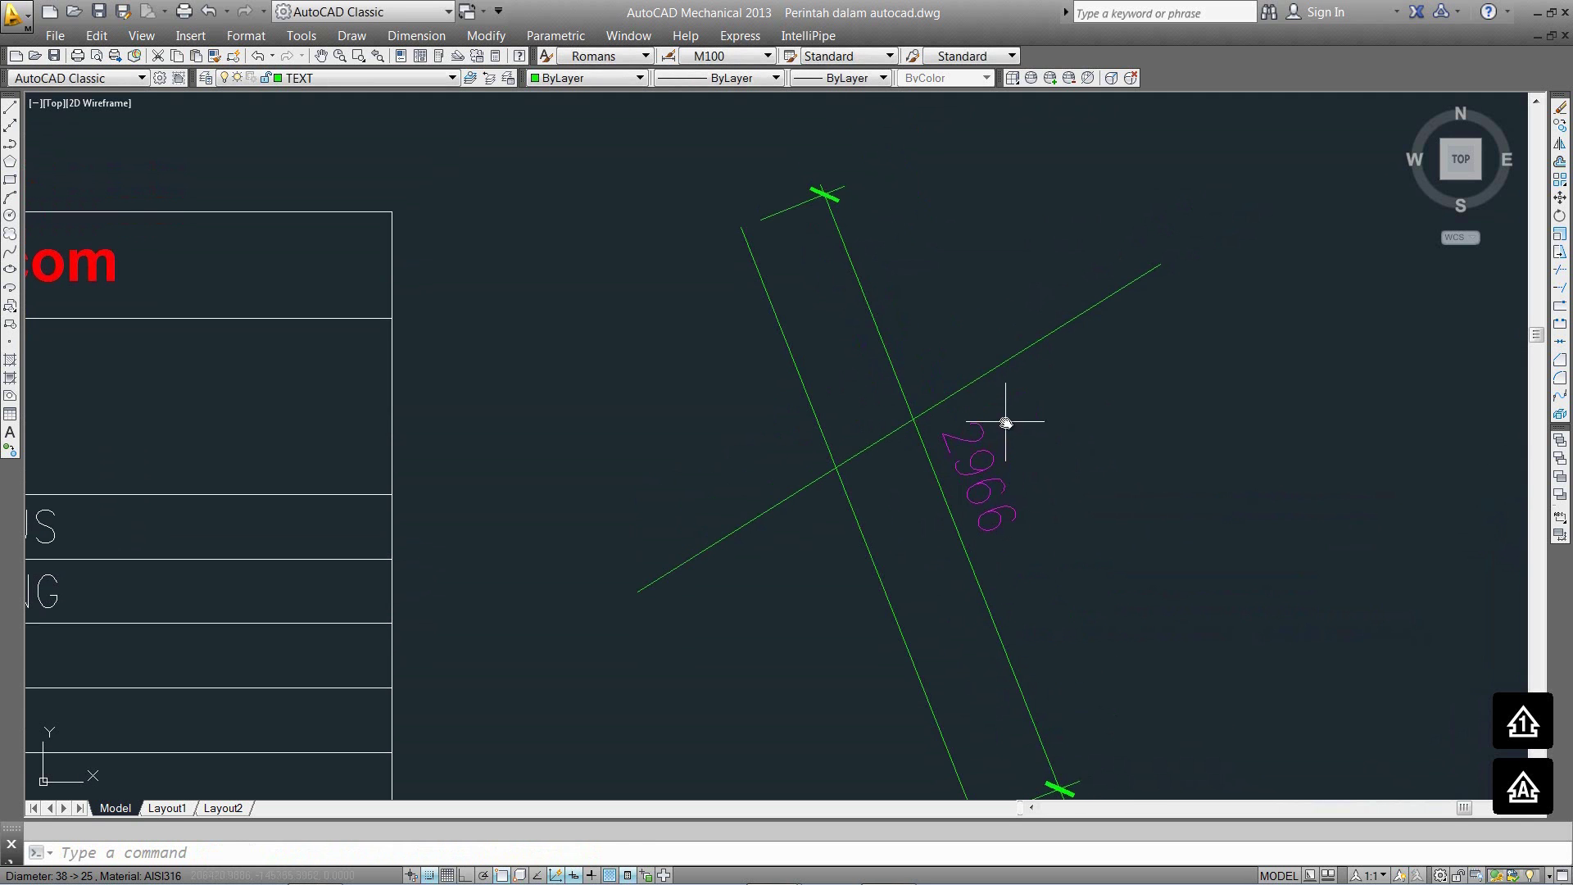
key("Return")
key("Return")
left_click(988, 372)
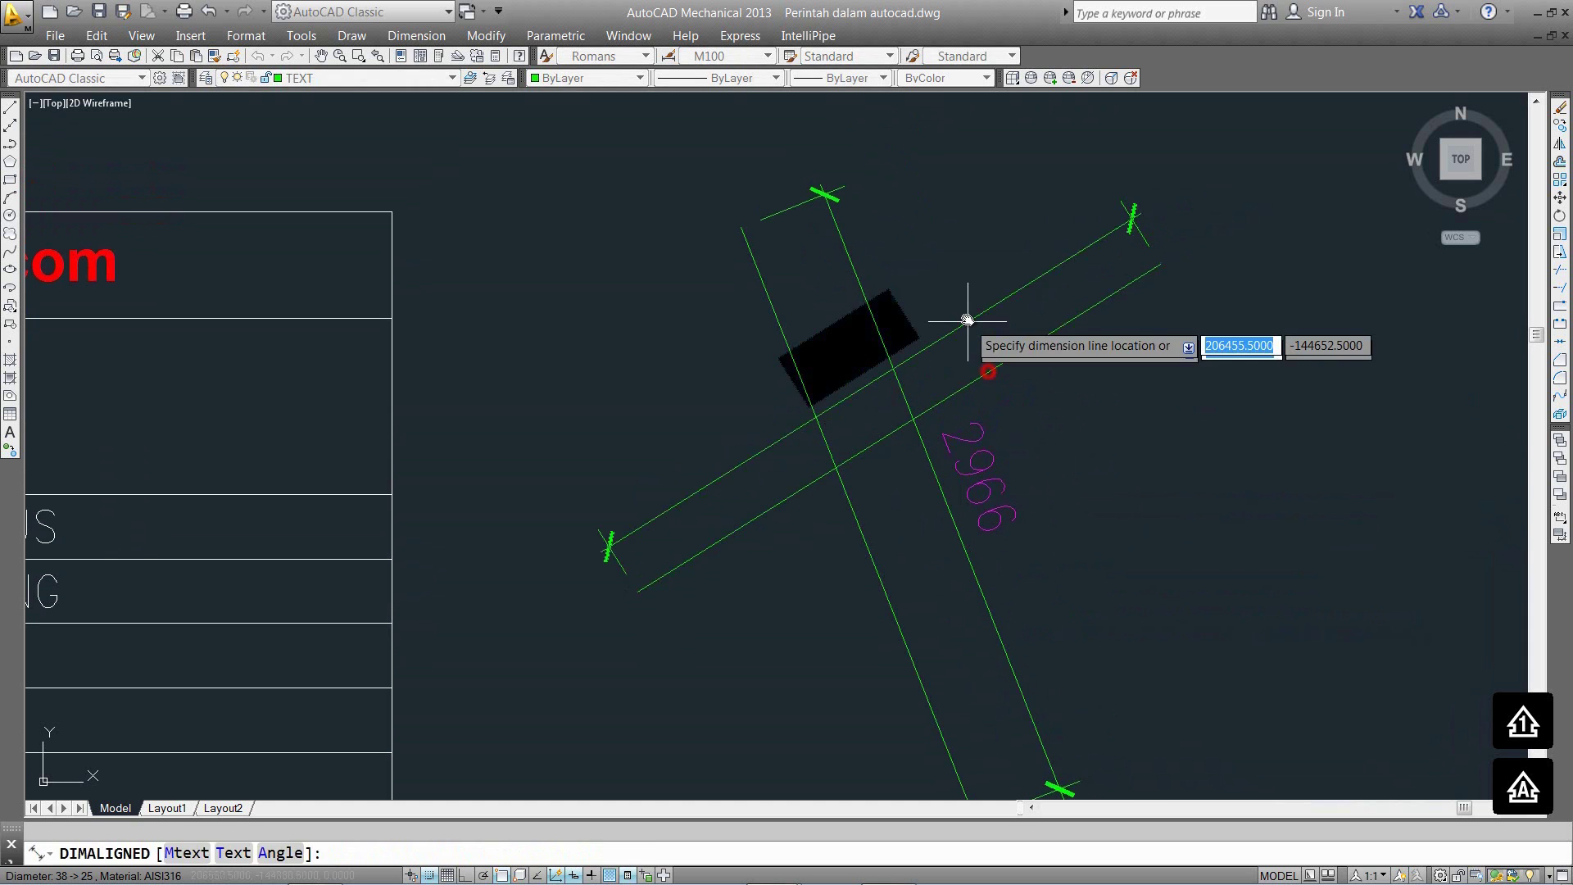
left_click(966, 303)
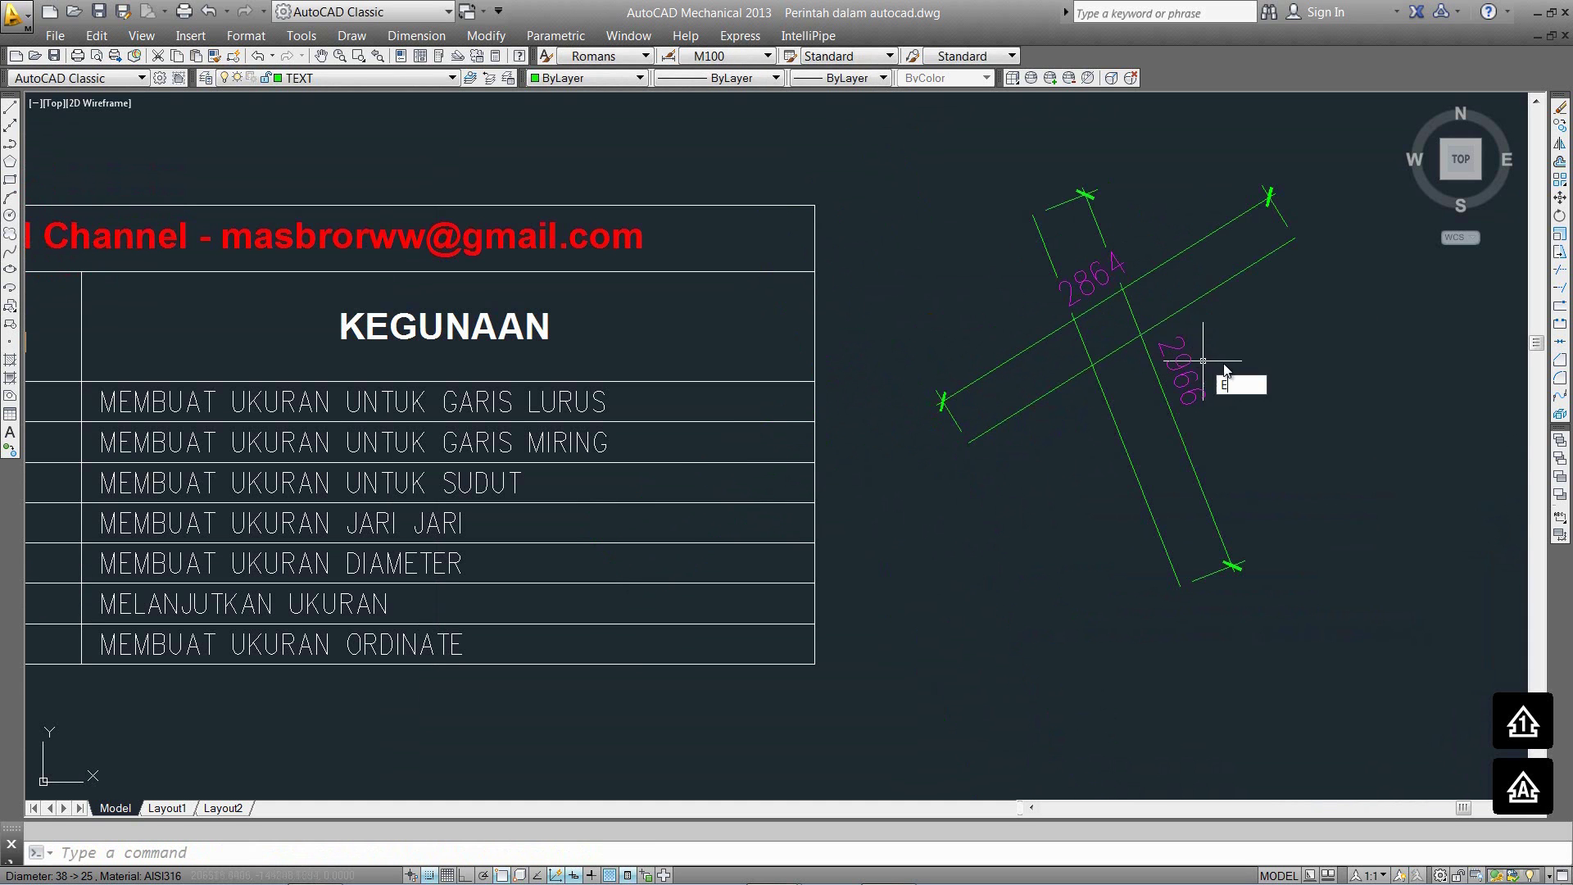
Erase the slanted lines and their aligned dimensions.
key("e")
key("Return")
scroll(1194, 341, "up", 1)
scroll(1156, 347, "up", 1)
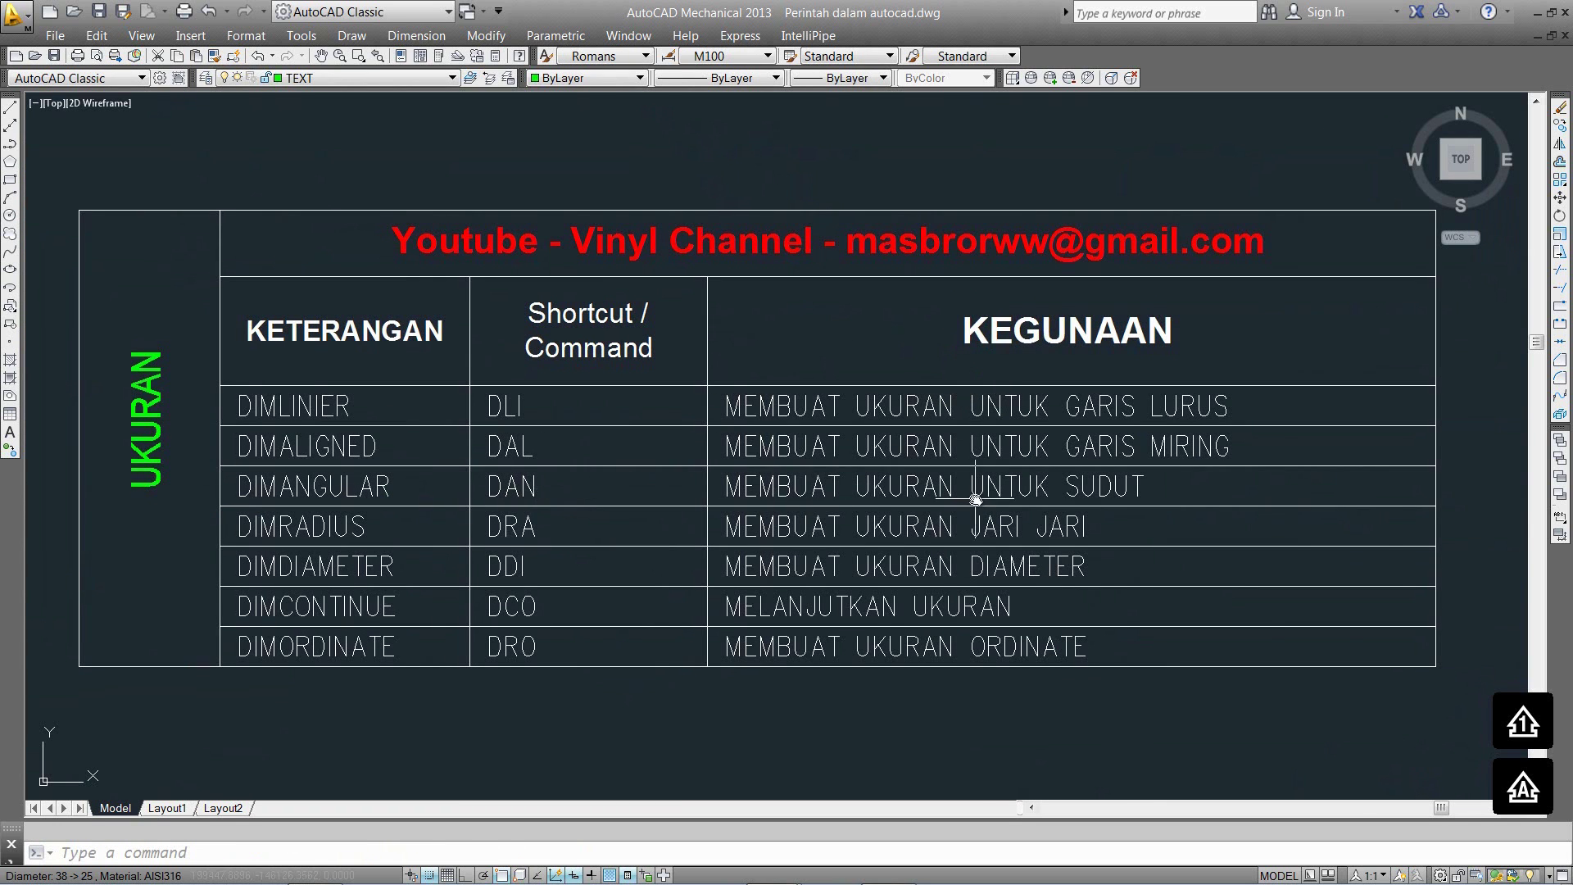
Draw a horizontal line with Ortho on in empty space beside the table.
mouse_move(1131, 501)
middle_mouse_down()
mouse_move(1043, 481)
mouse_move(562, 516)
mouse_move(779, 527)
mouse_move(625, 529)
middle_mouse_up()
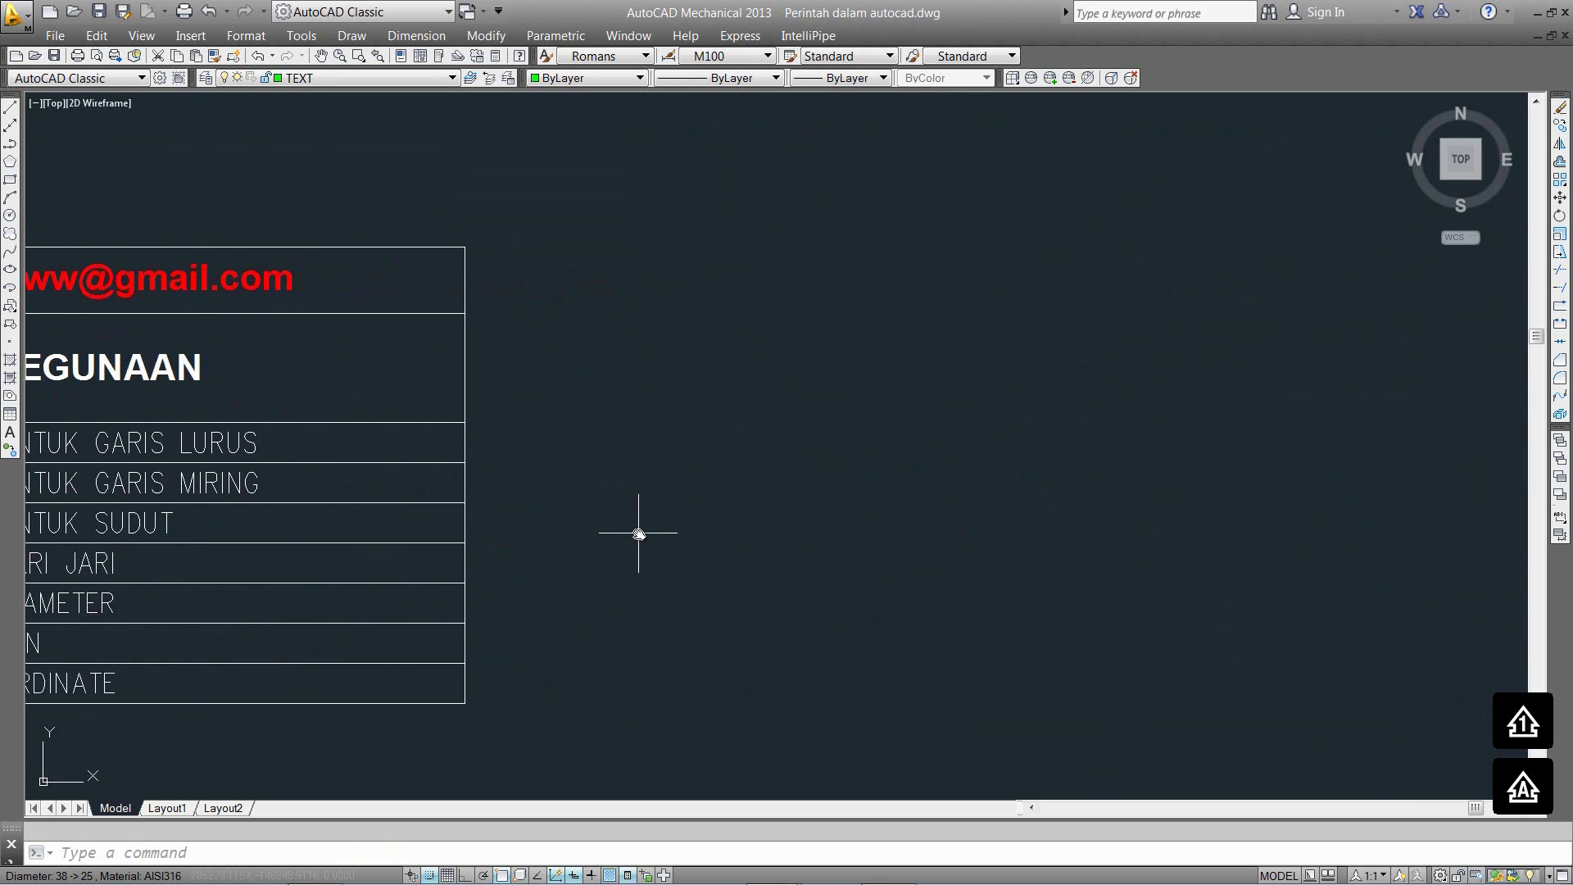
type("l")
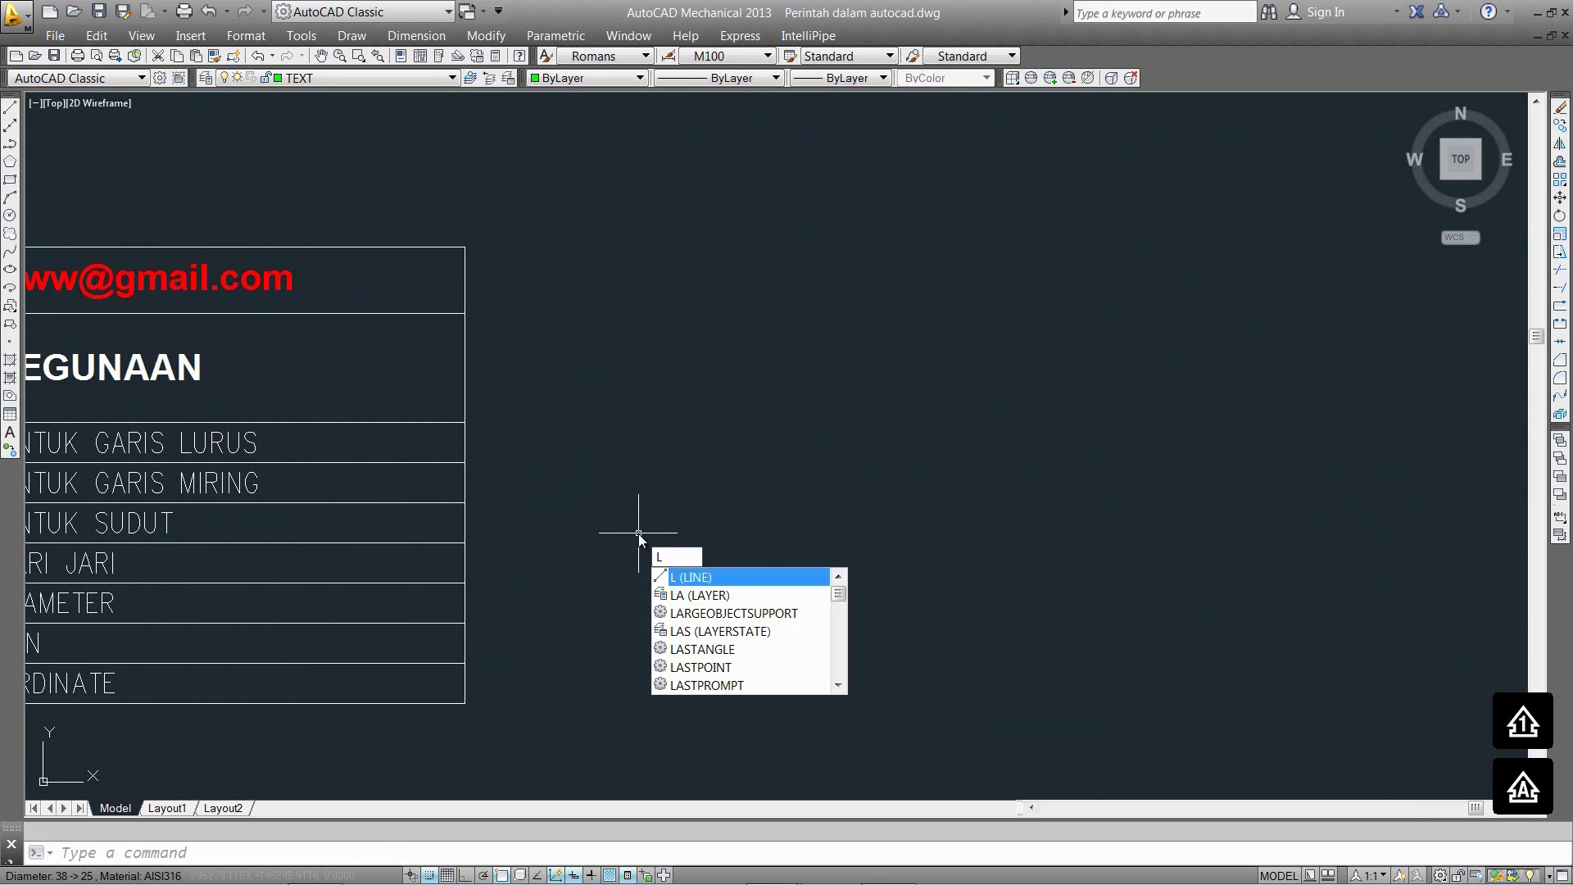
key("Return")
left_click(591, 533)
key("F8")
left_click(909, 545)
key("Return")
Draw a rising slanted line from the horizontal line's left end with Ortho off.
key("Return")
left_click(593, 533)
key("F8")
left_click(887, 356)
key("Return")
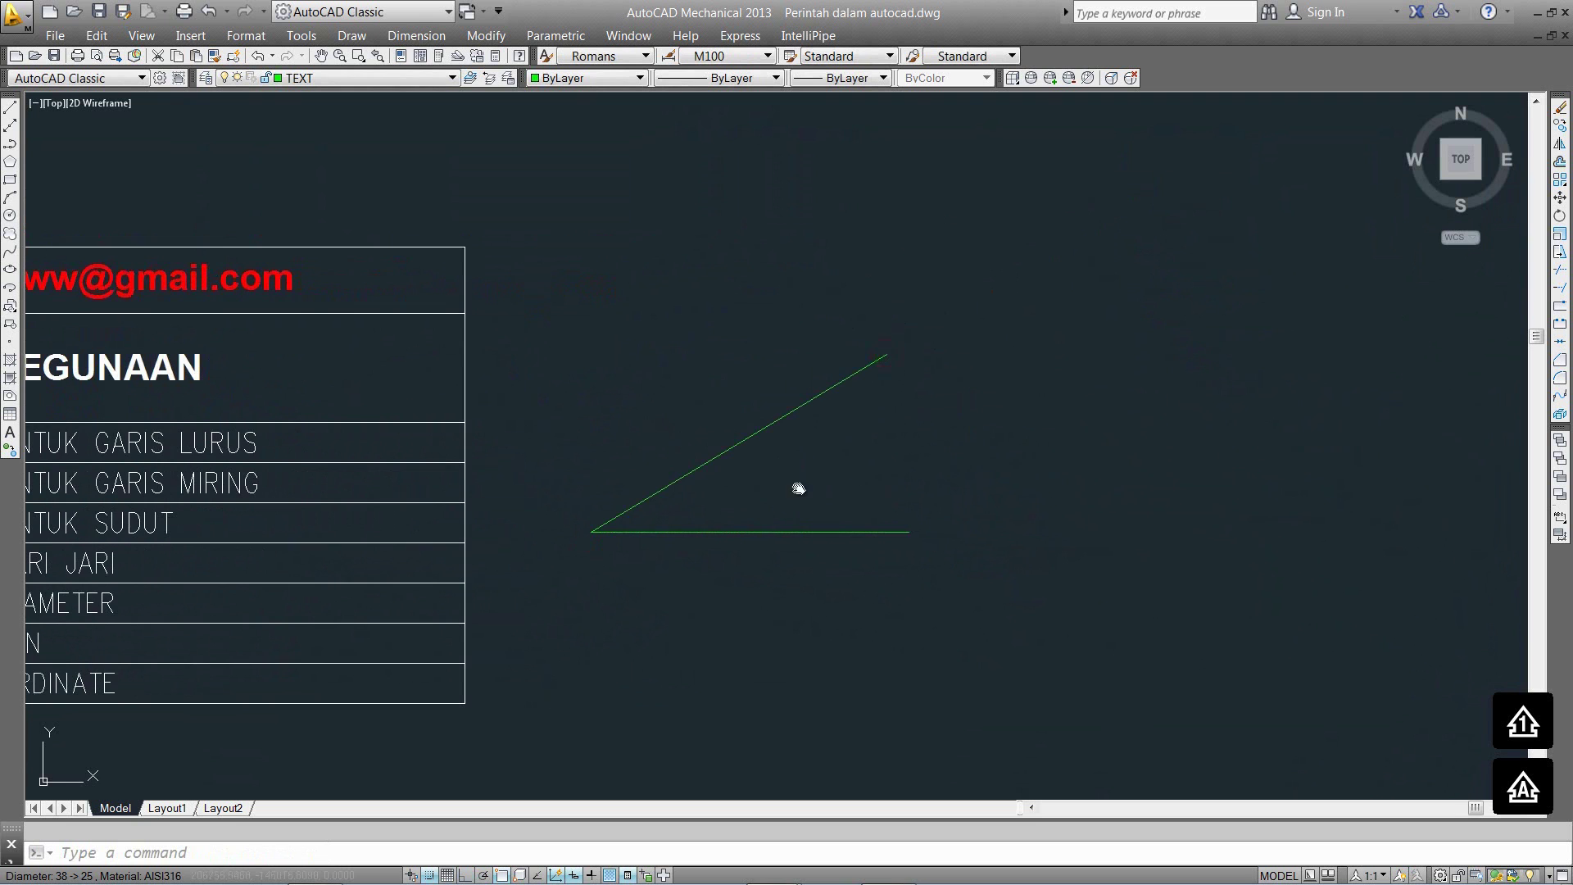
middle_click_drag(799, 489, 865, 483)
left_click(822, 590)
left_click(755, 376)
key("Escape")
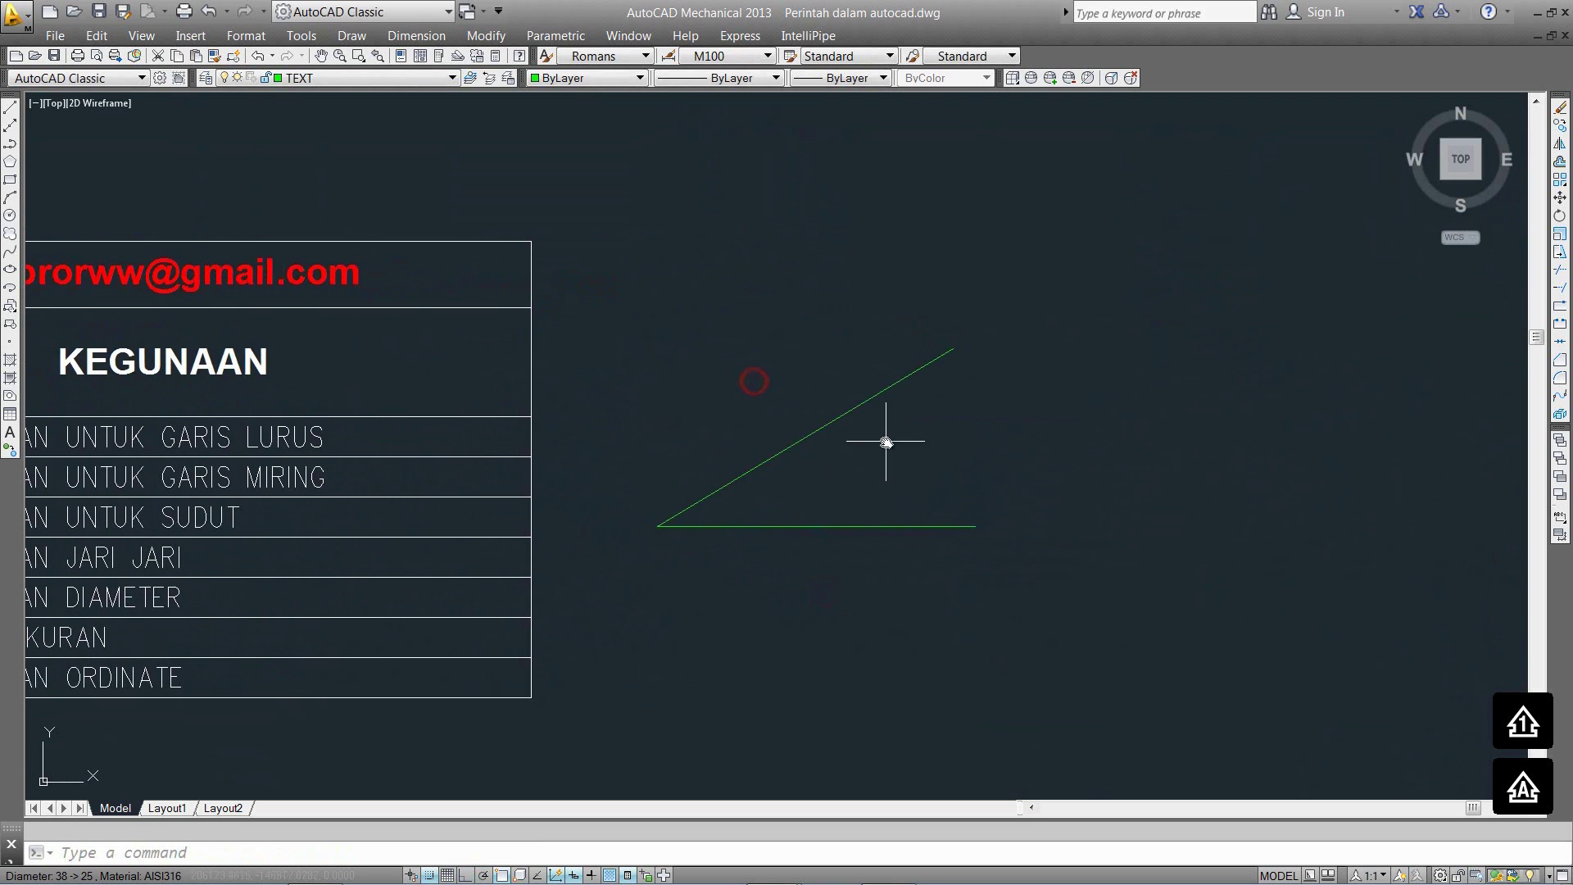
Window-select the angle lines and pan so they appear with the shortcut table.
scroll(885, 442, "up", 4)
left_click(750, 699)
left_click(628, 372)
scroll(745, 418, "down", 4)
scroll(714, 423, "up", 2)
middle_click_drag(364, 451, 948, 411)
scroll(948, 410, "down", 2)
mouse_move(473, 455)
middle_mouse_down()
mouse_move(644, 485)
mouse_move(796, 485)
middle_mouse_up()
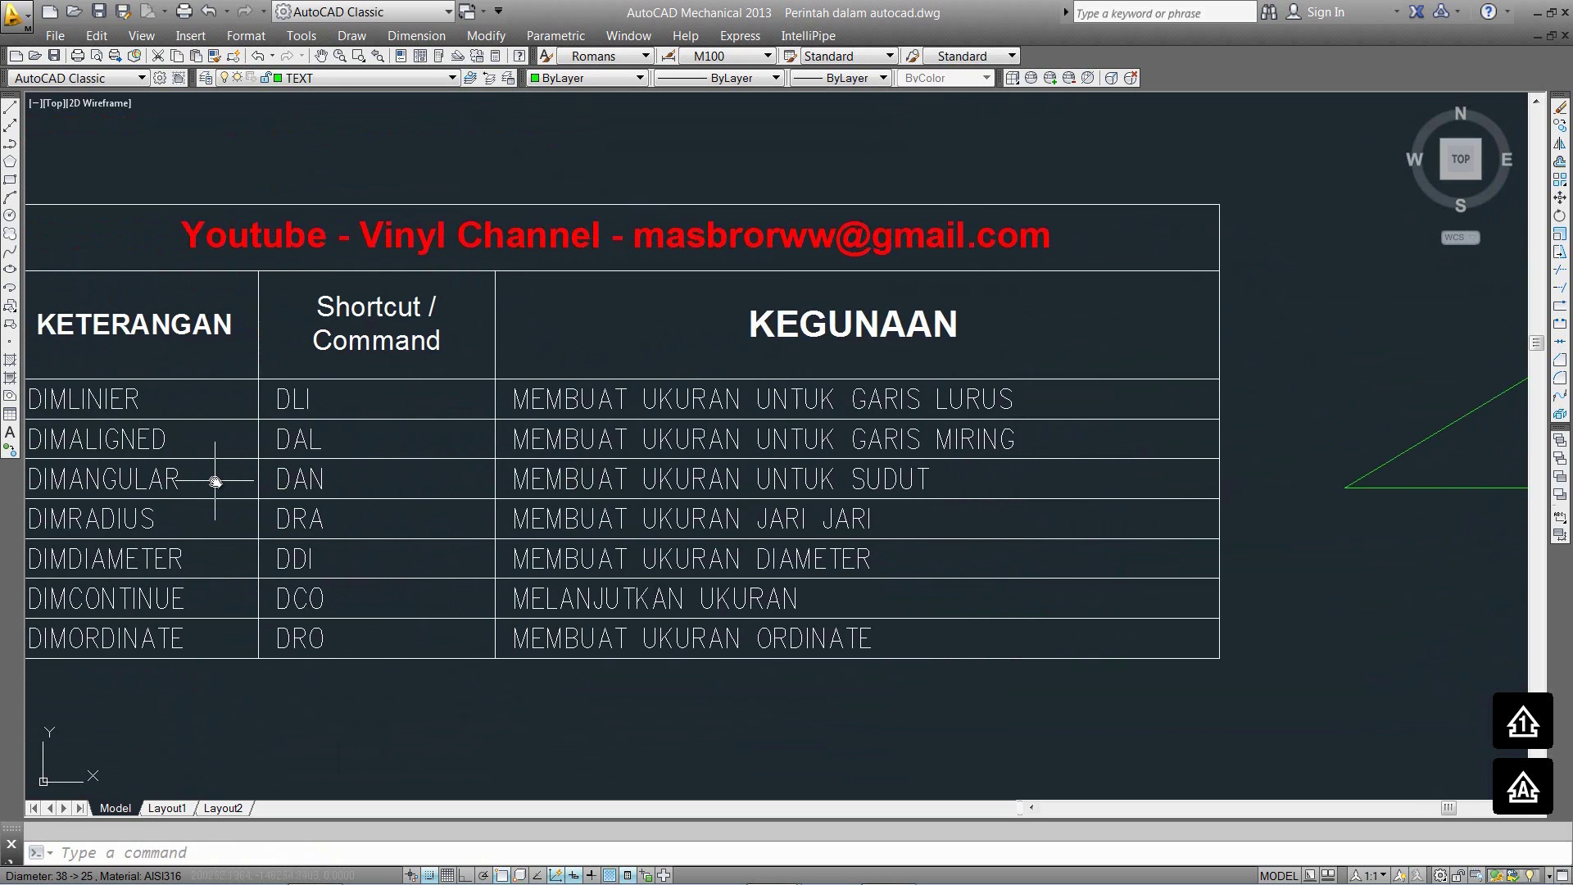
Add a 31° angular dimension between the slanted line and the bottom line.
middle_click_drag(819, 426, 211, 467)
type("DALn")
key("Return")
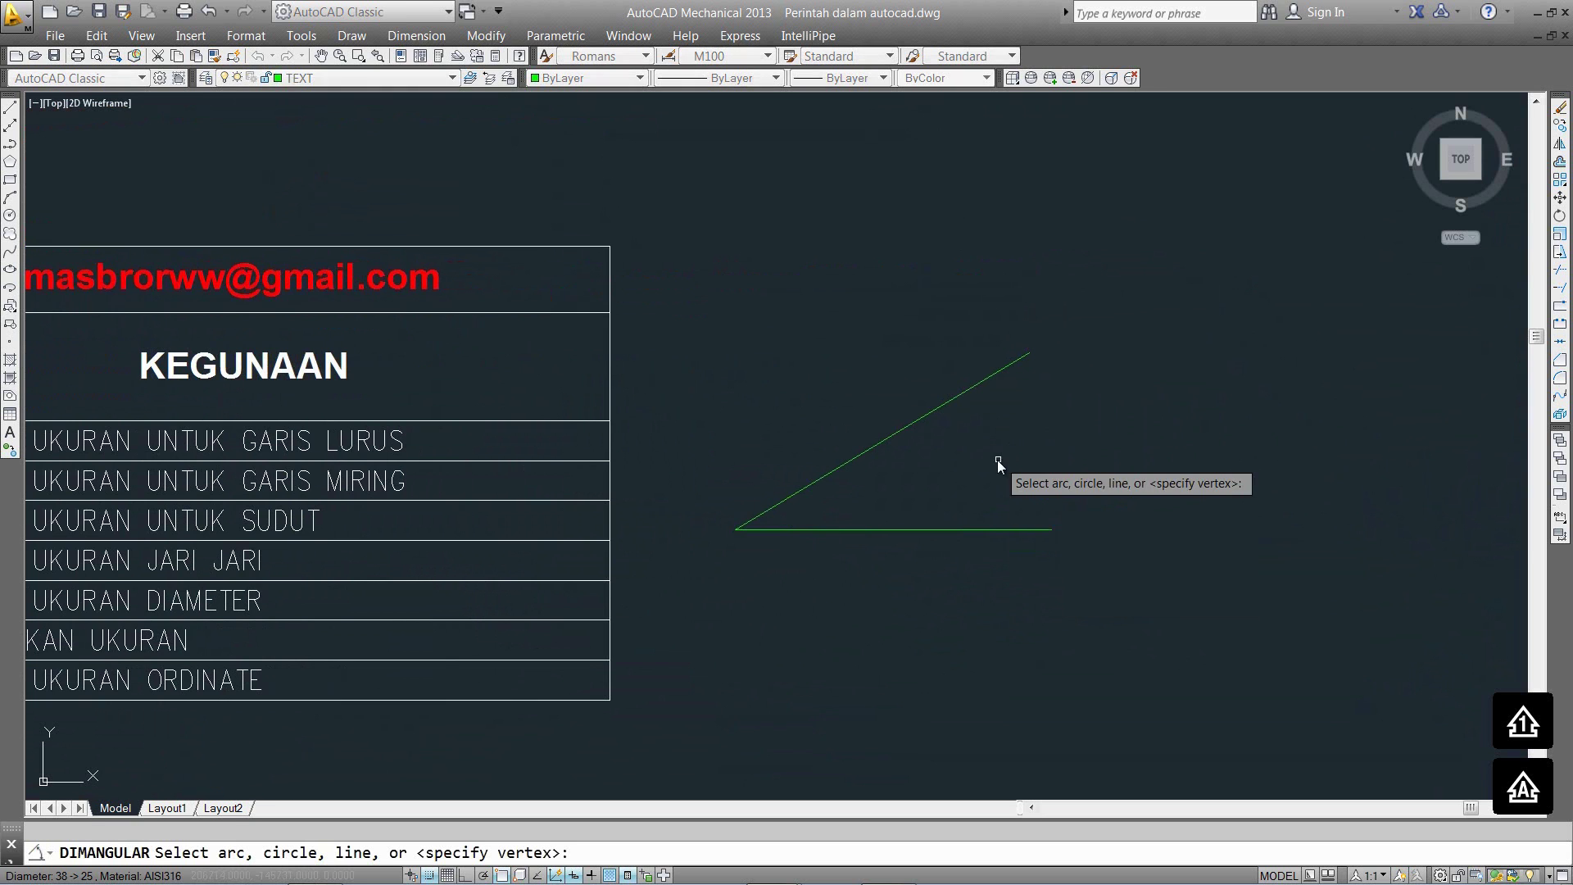
left_click(870, 449)
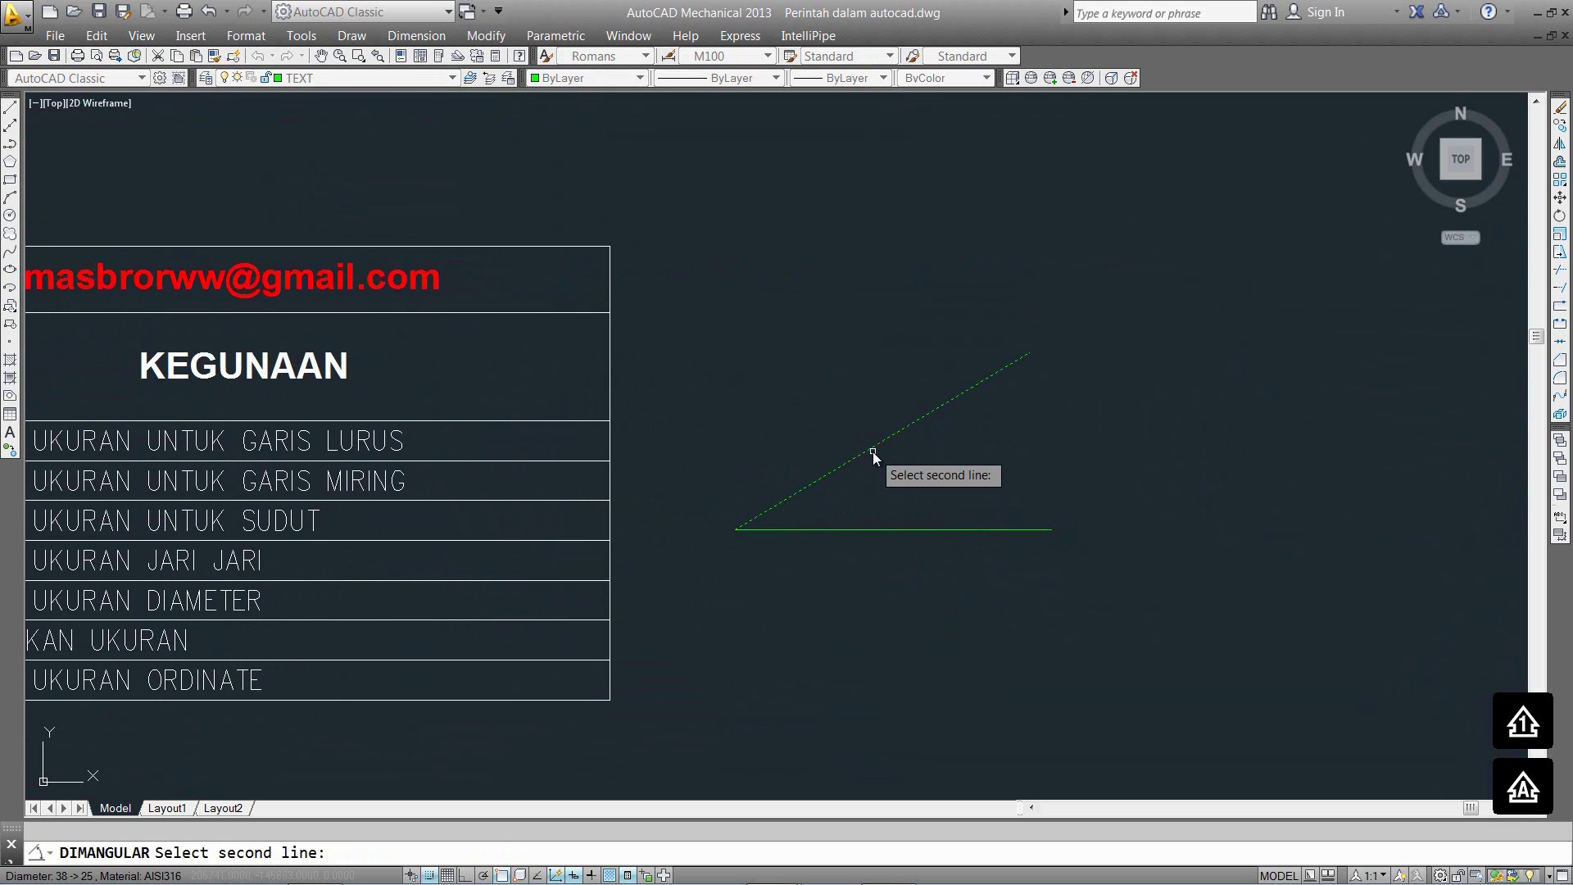
left_click(887, 529)
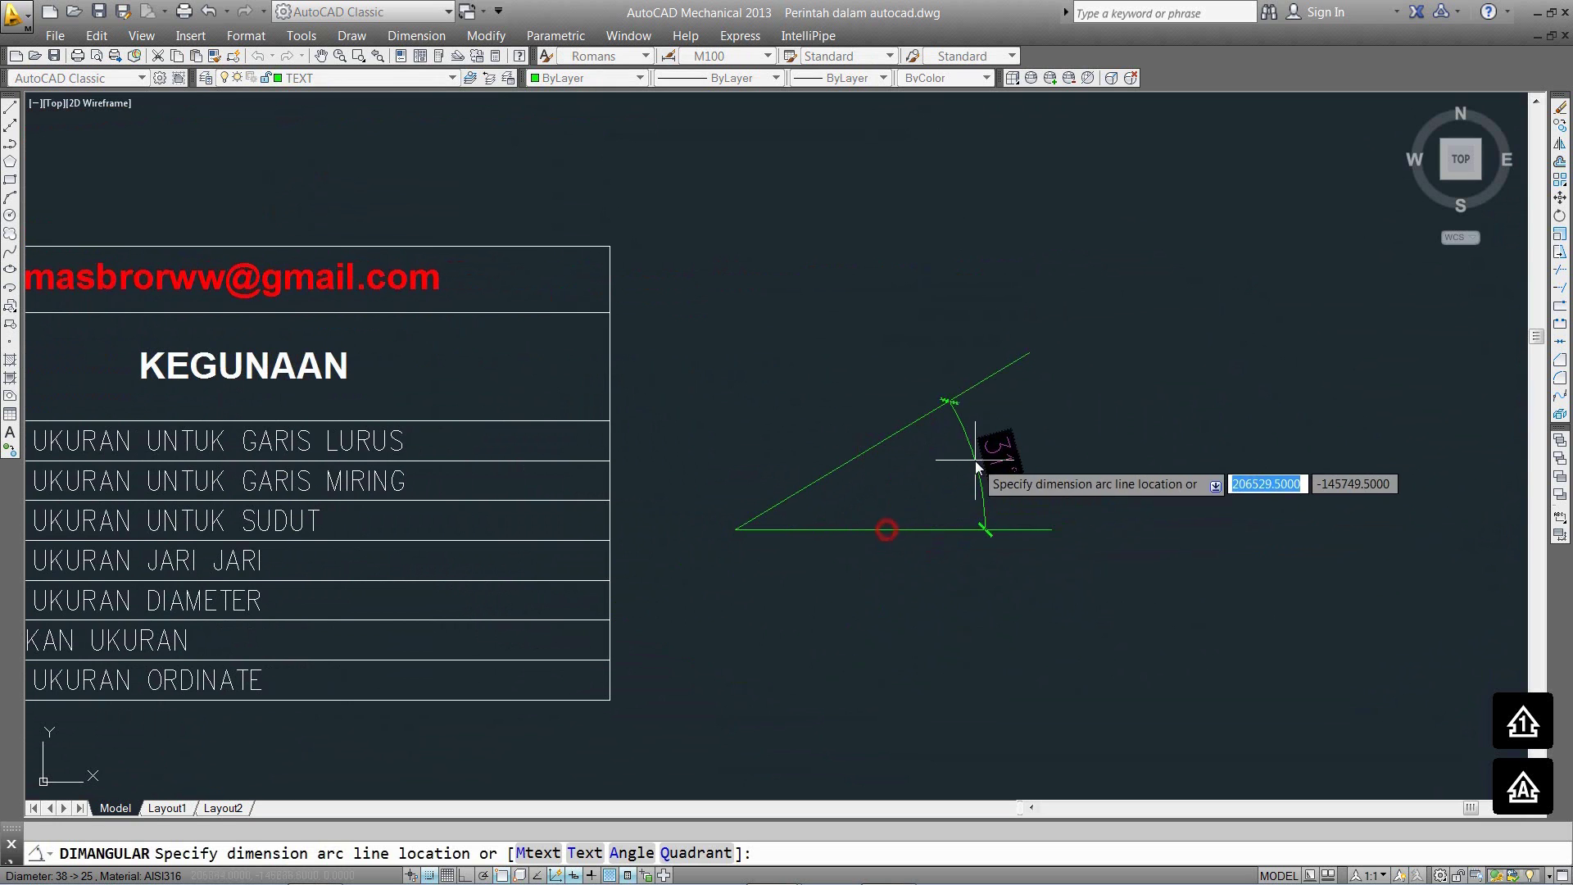
left_click(980, 456)
left_click(1057, 415)
left_click(1061, 457)
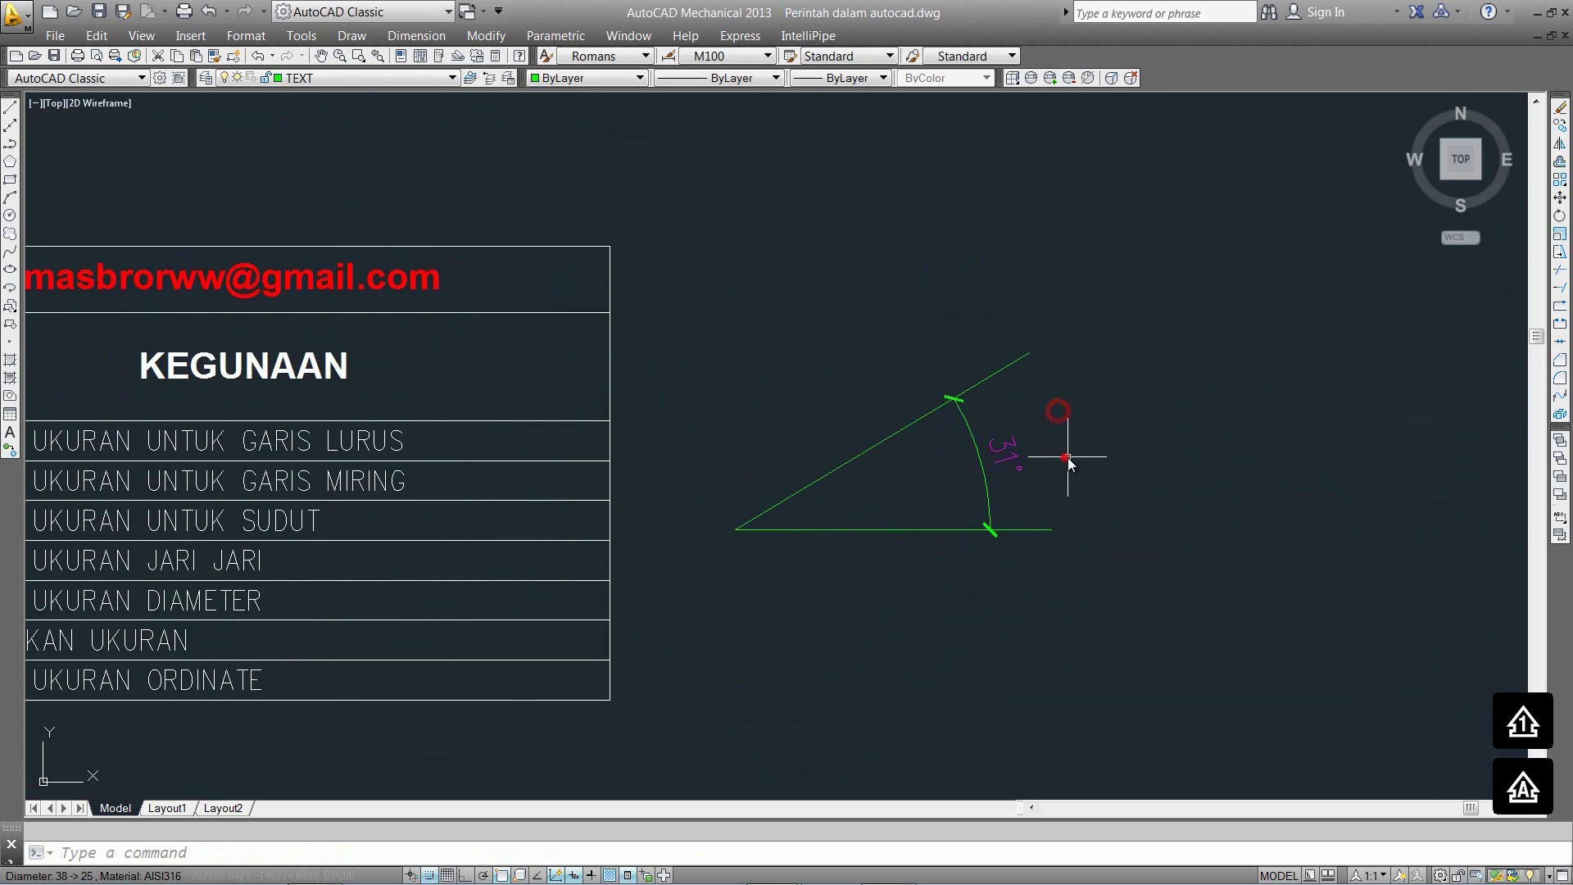
scroll(1024, 472, "up", 2)
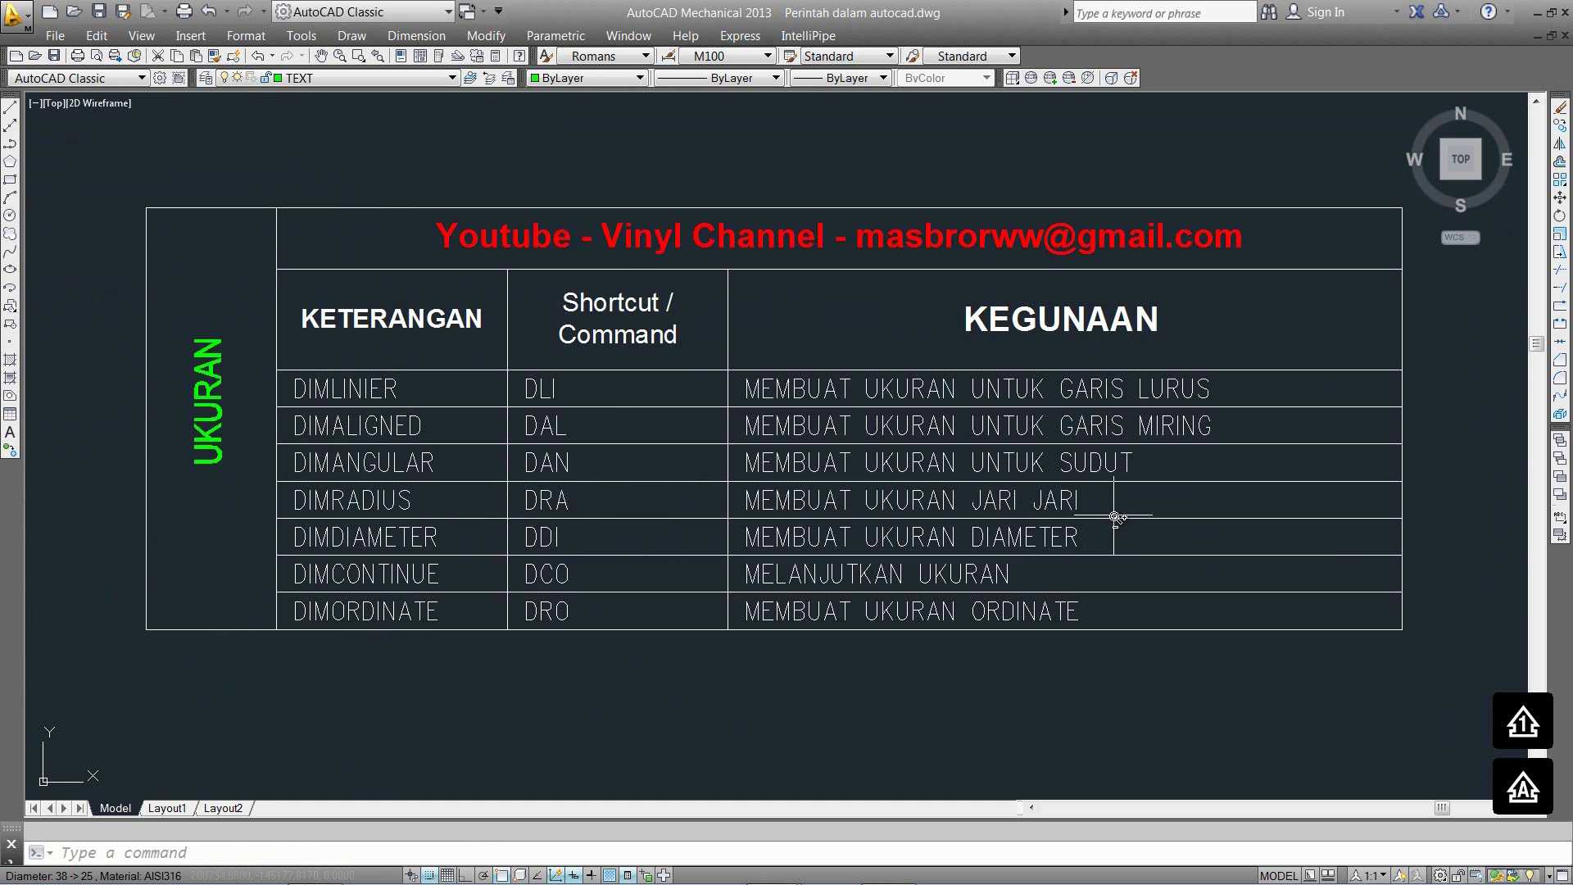
Pan the view until the UKURAN shortcut table is visible again.
mouse_move(1134, 505)
middle_mouse_down()
mouse_move(739, 513)
mouse_move(401, 481)
middle_mouse_up()
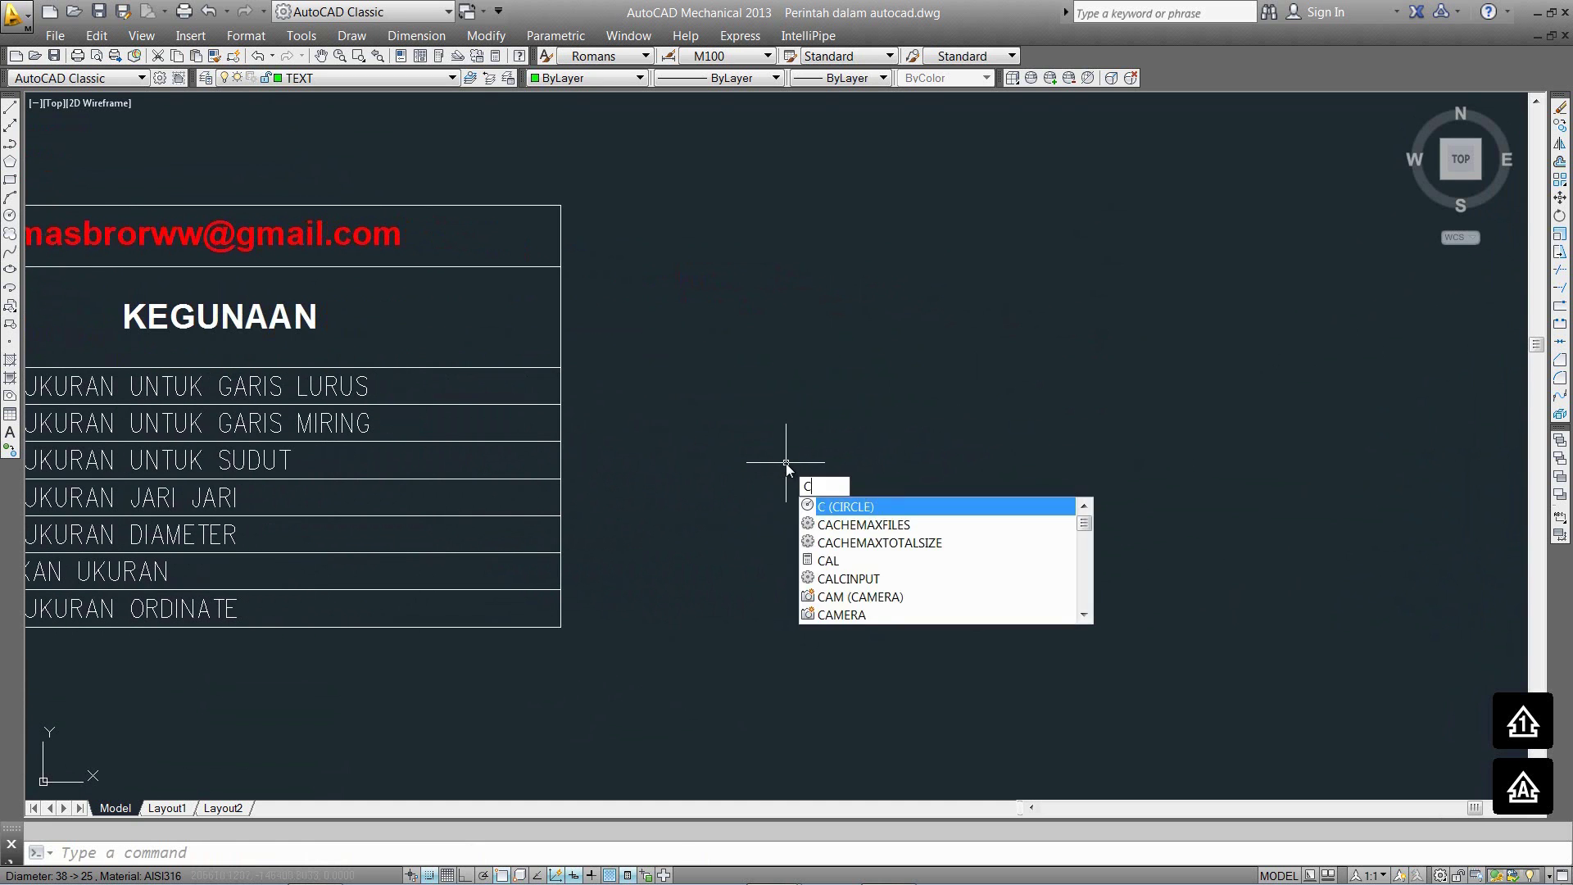
Draw a circle beside the shortcut table.
key("Return")
left_click(775, 467)
left_click(902, 490)
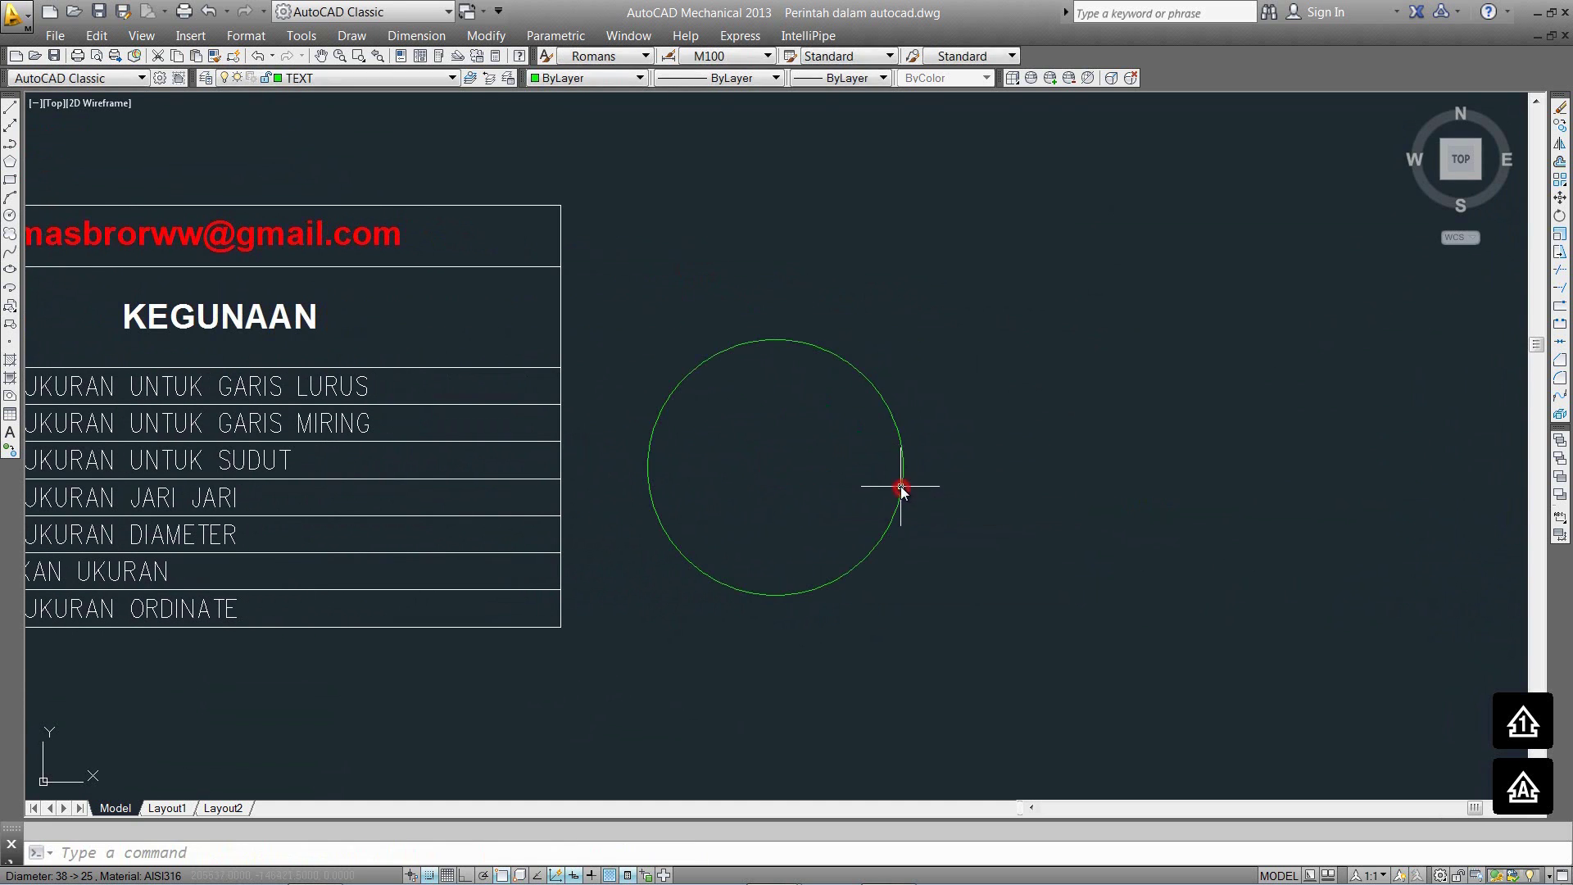
scroll(830, 390, "up", 2)
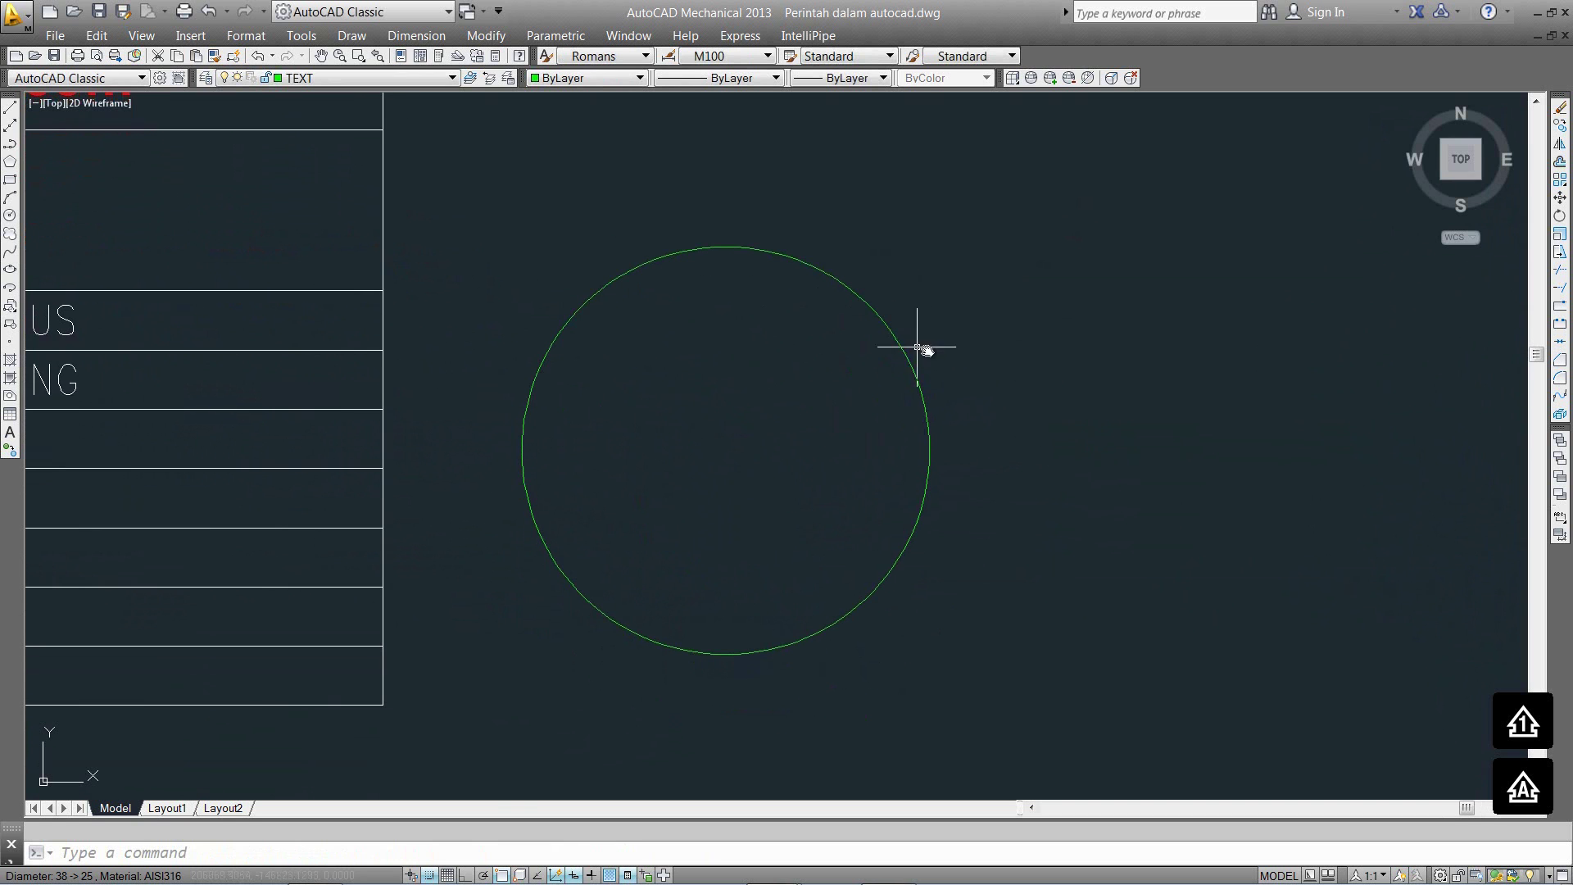
middle_click_drag(640, 415, 1023, 398)
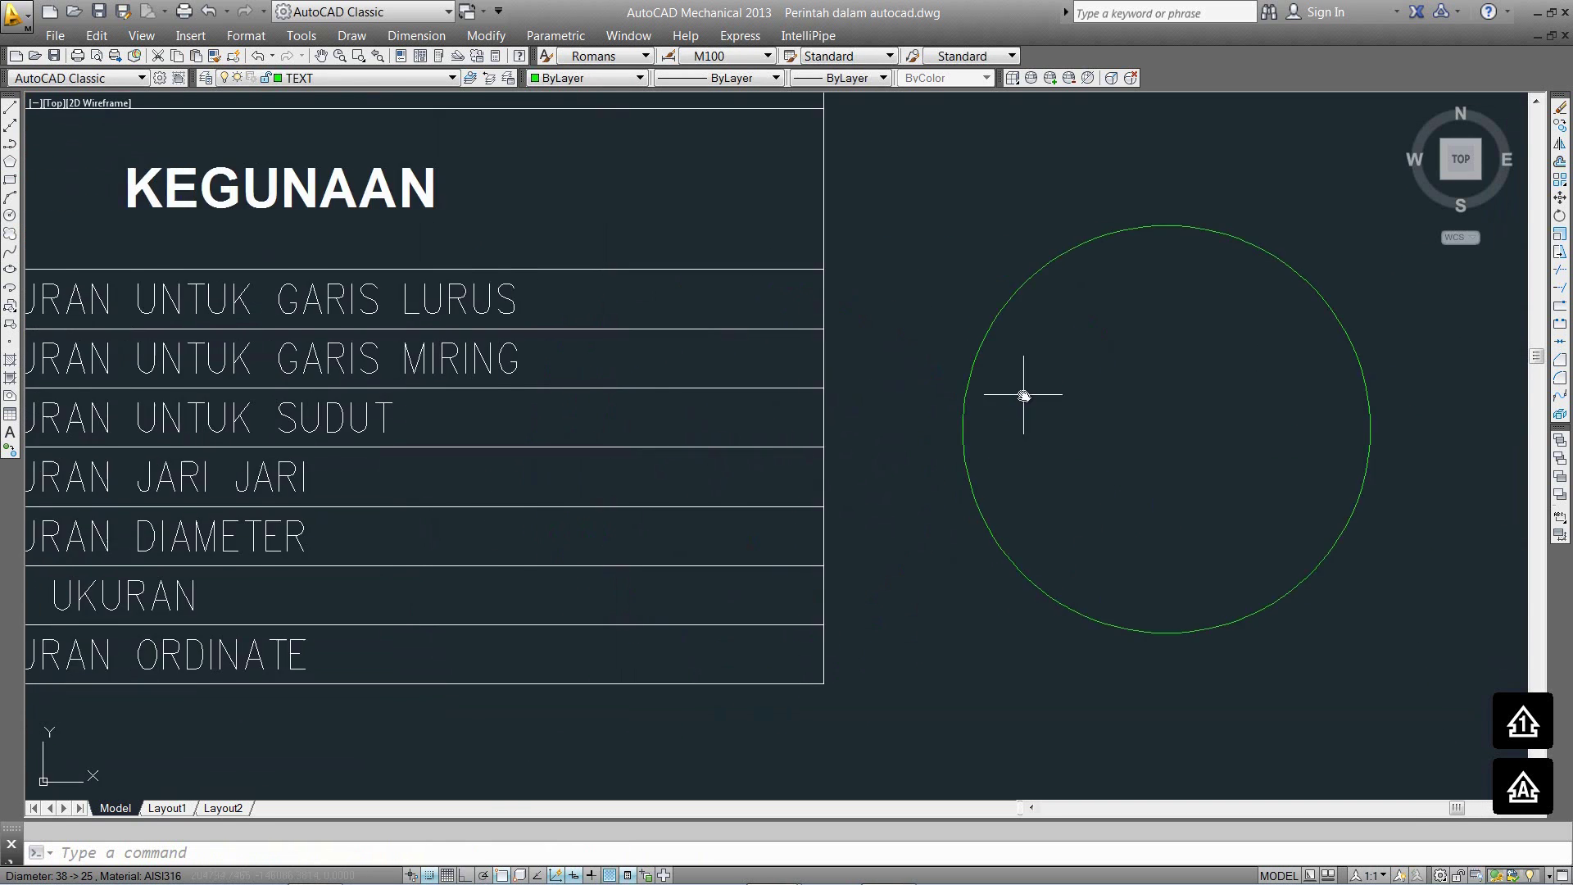
scroll(1022, 397, "down", 2)
middle_click_drag(223, 441, 400, 433)
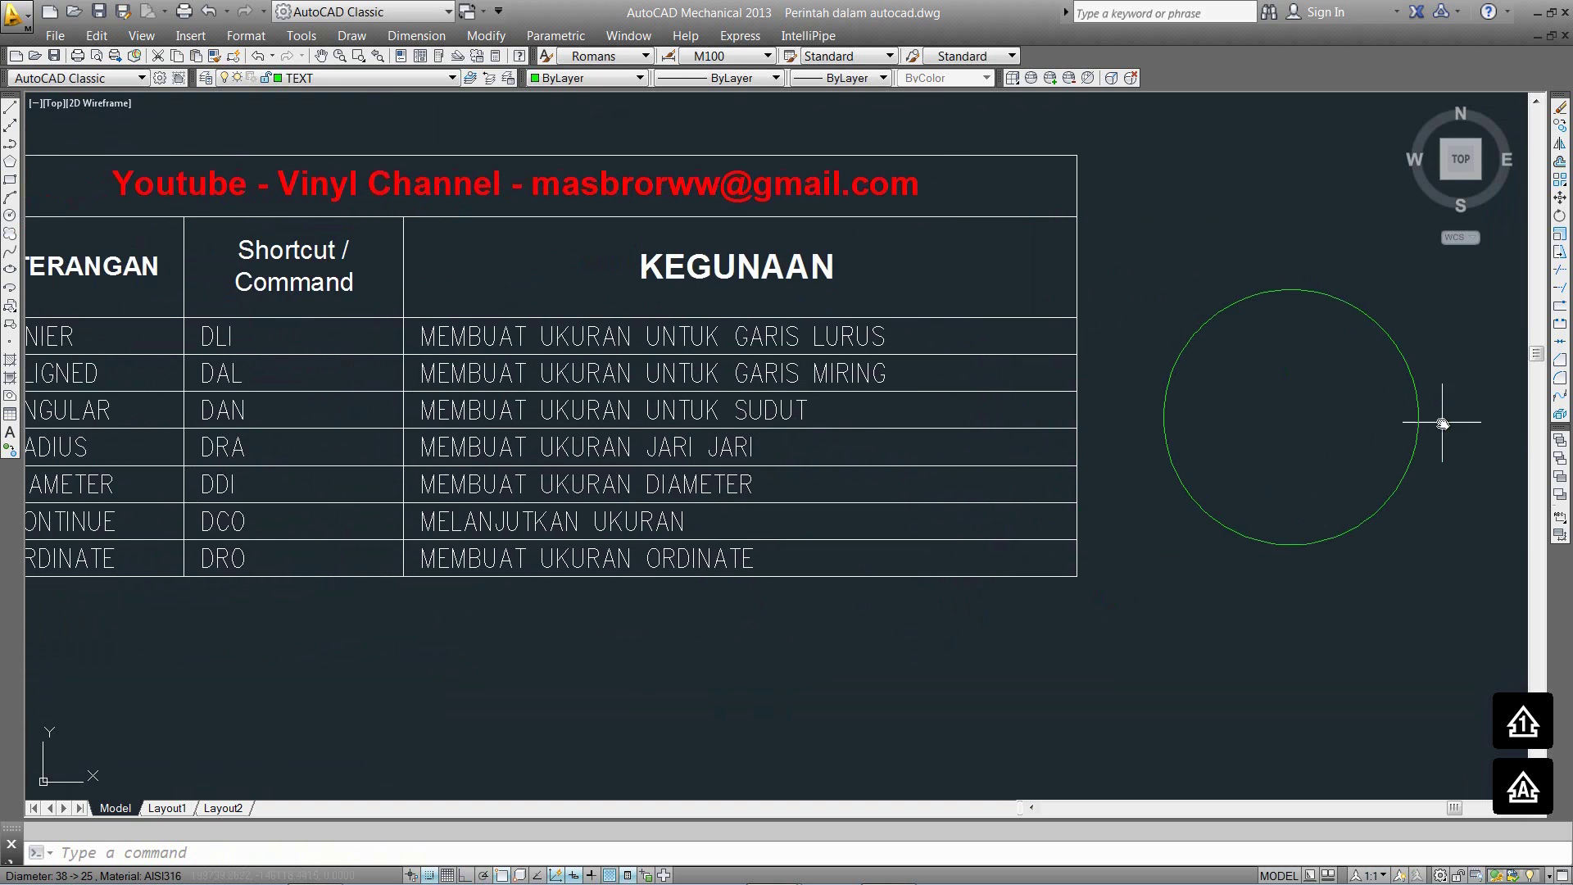
middle_click_drag(1442, 424, 1003, 506)
Add an R1032 radius dimension to the circle with DRA.
type("DRA")
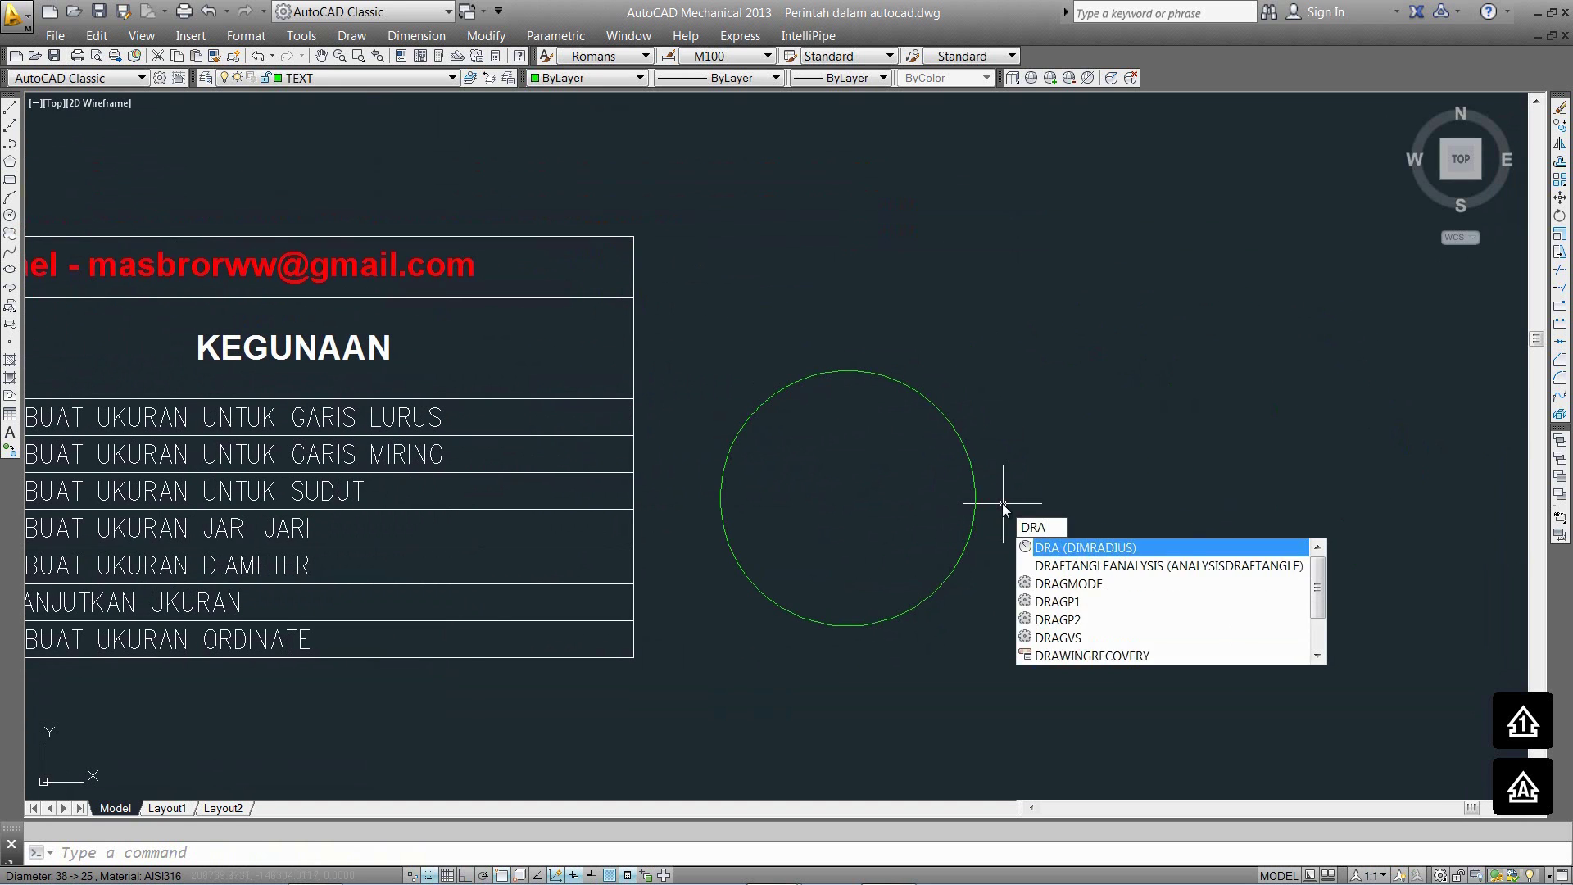
key("Return")
left_click(955, 428)
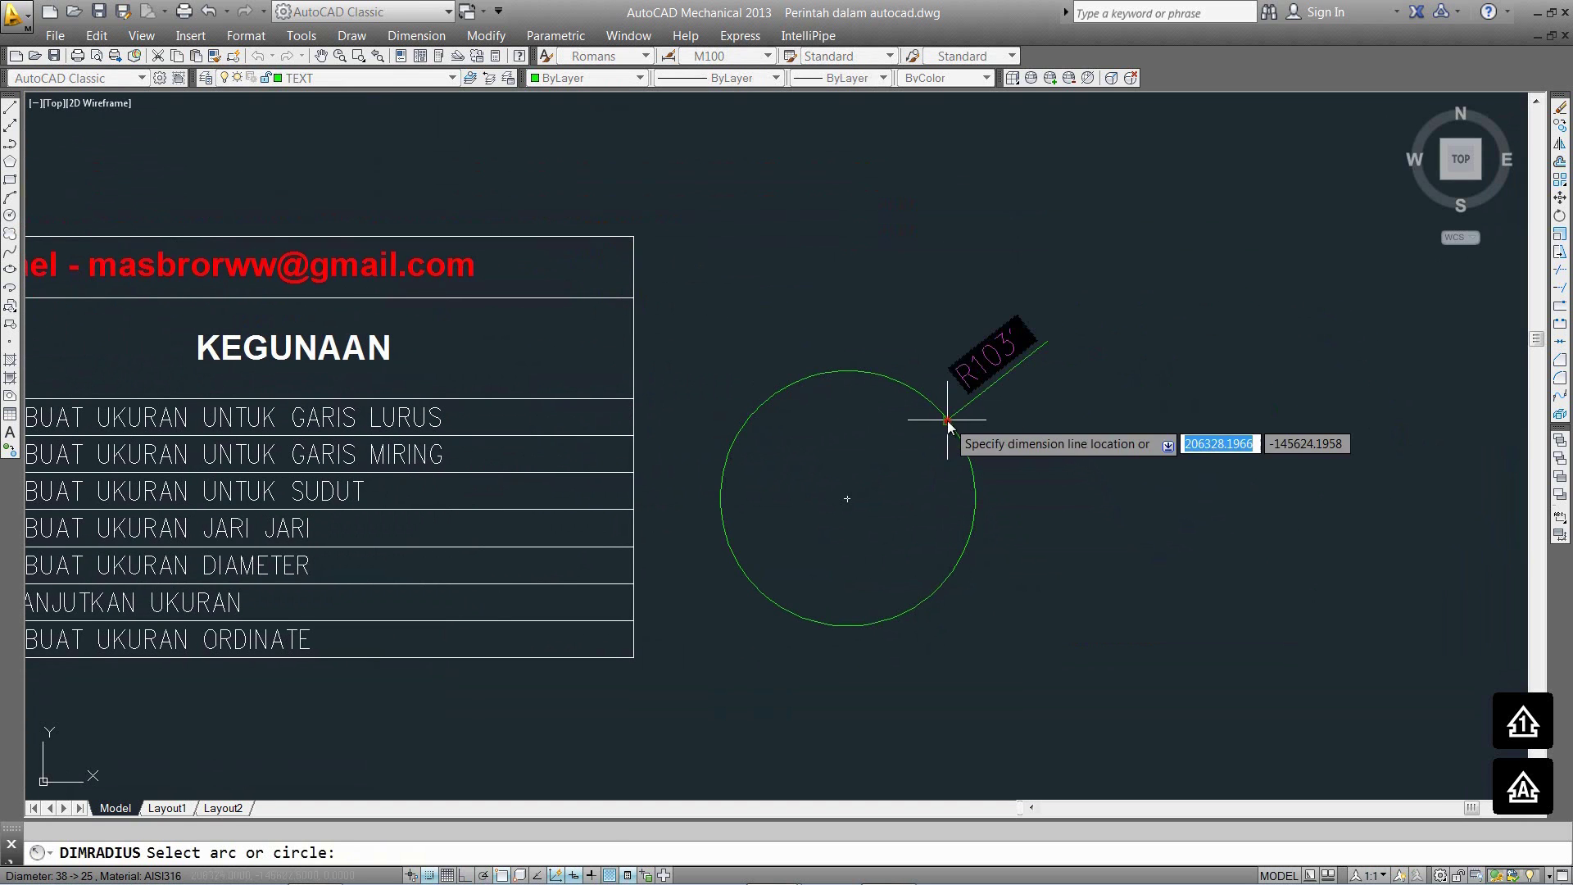
left_click(1013, 379)
scroll(990, 364, "up", 4)
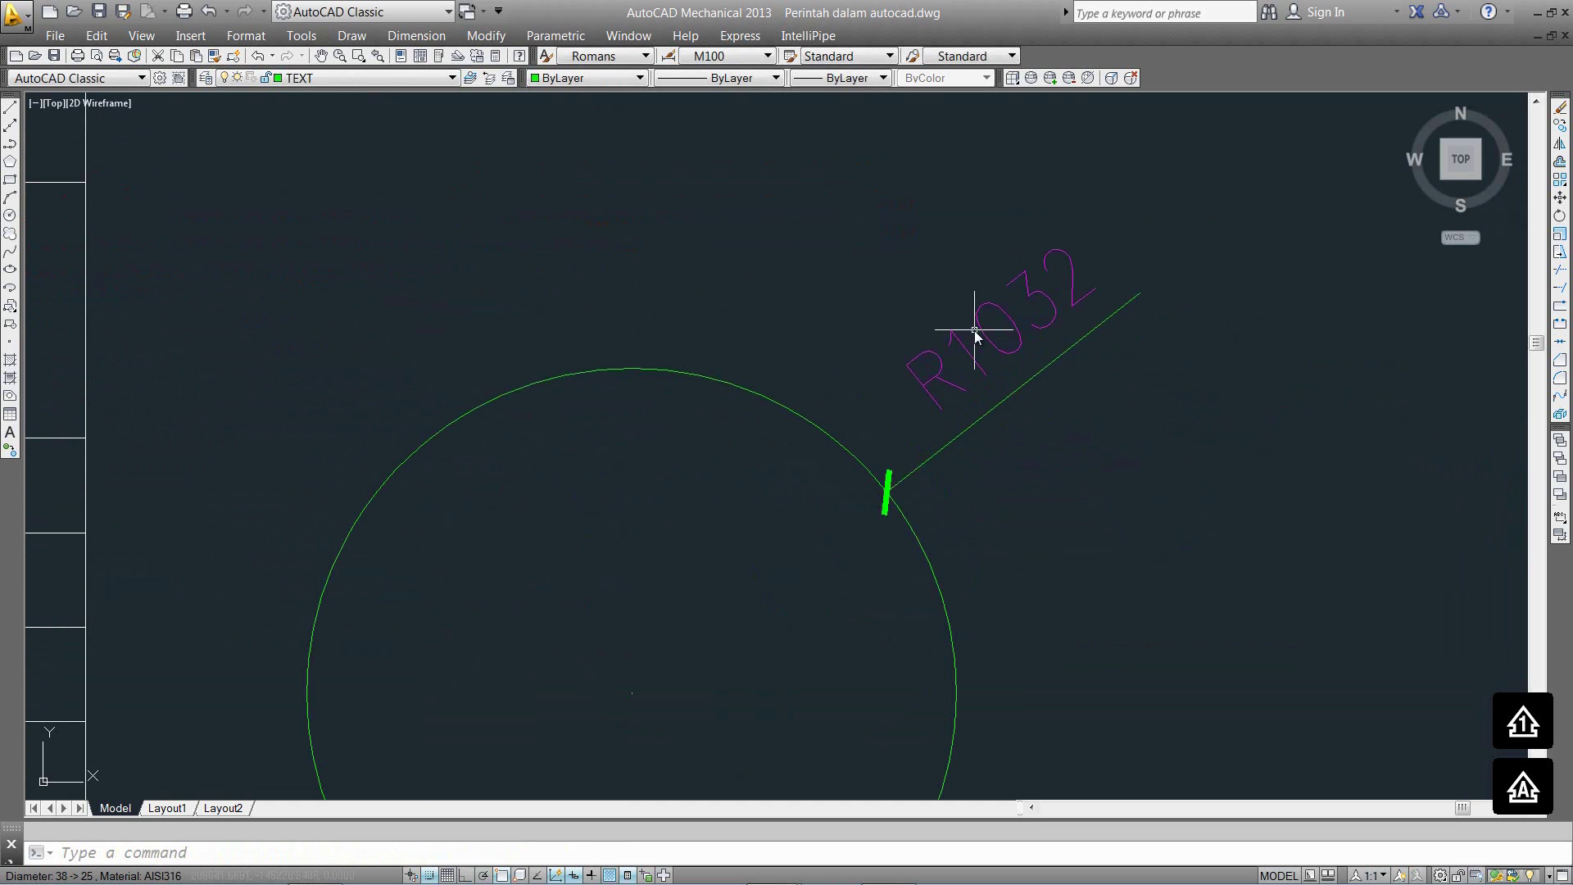
scroll(1123, 289, "down", 4)
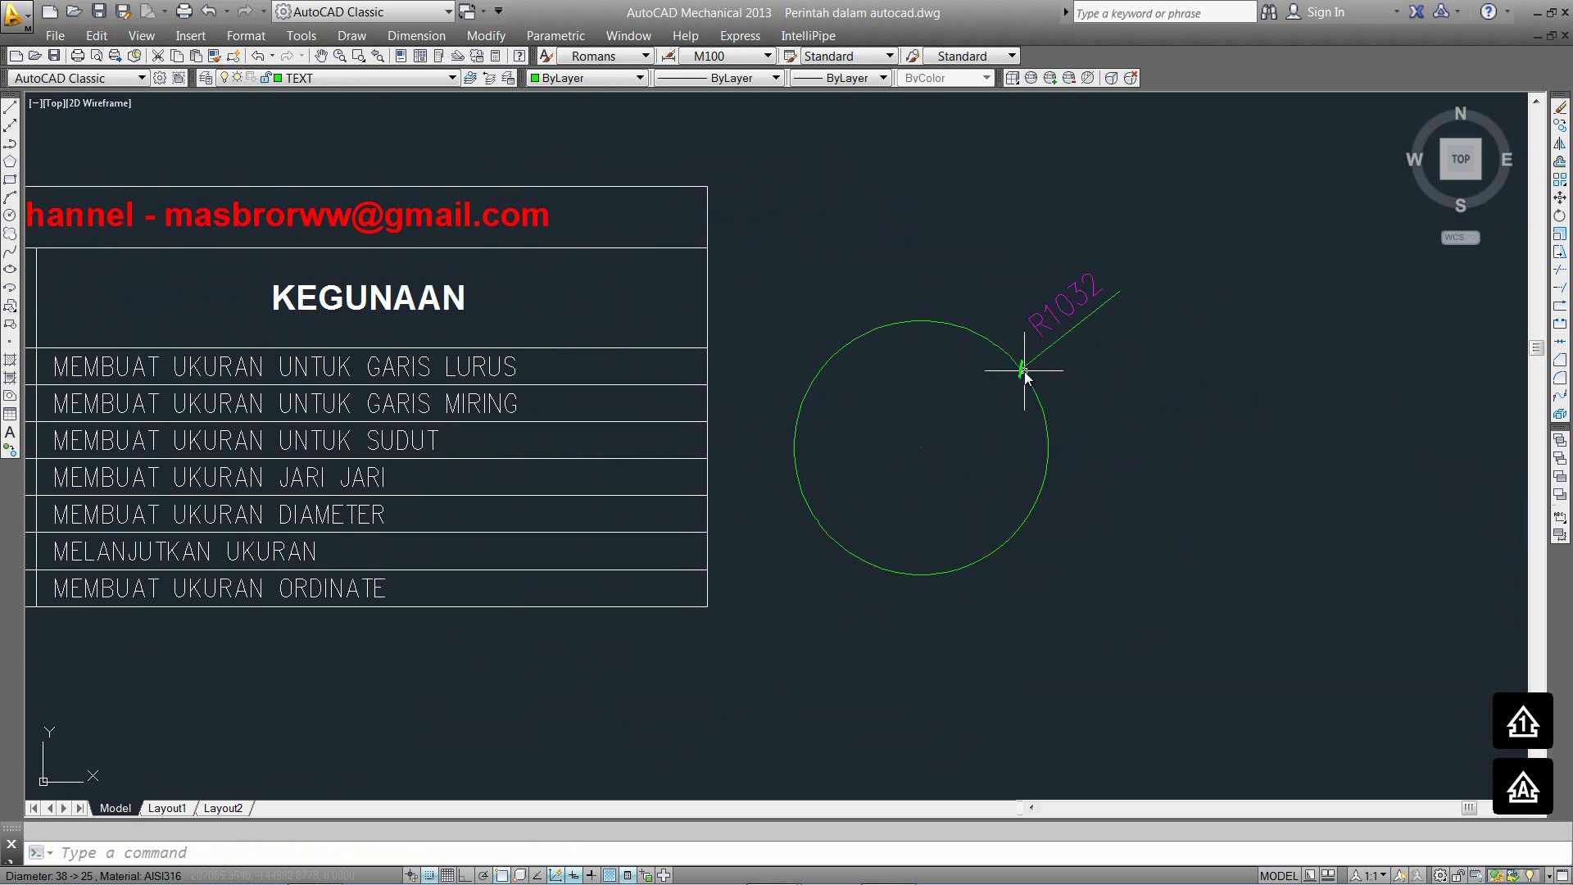
mouse_move(636, 405)
middle_mouse_down()
mouse_move(899, 394)
mouse_move(1284, 429)
middle_mouse_up()
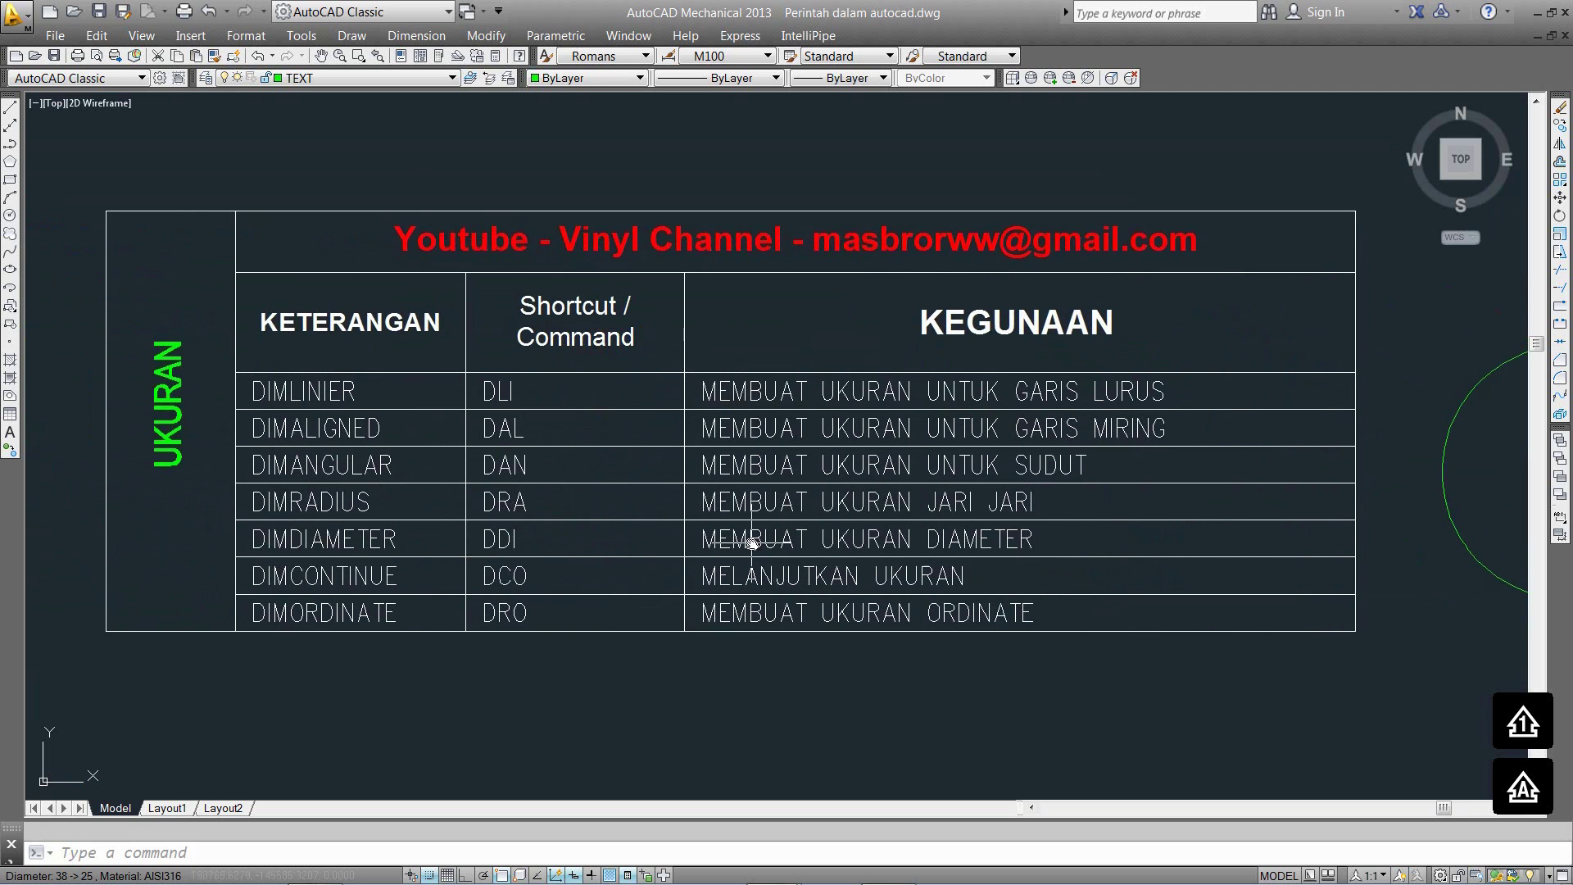
Frame the circle beside the shortcut table.
middle_click_drag(1019, 534, 879, 511)
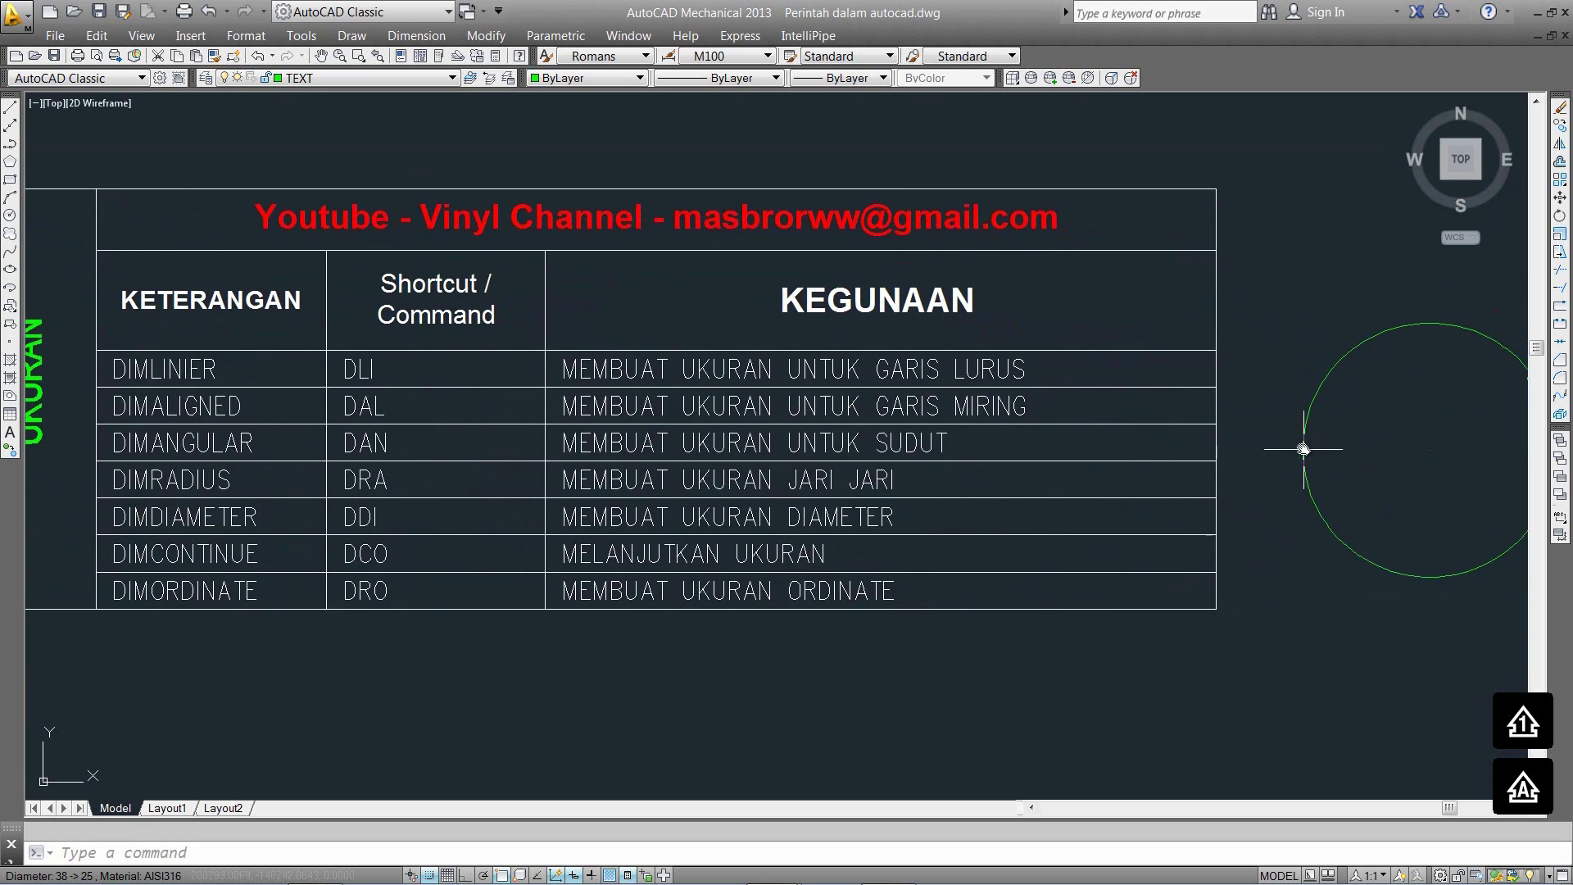
middle_click_drag(1303, 449, 758, 467)
scroll(1067, 396, "up", 2)
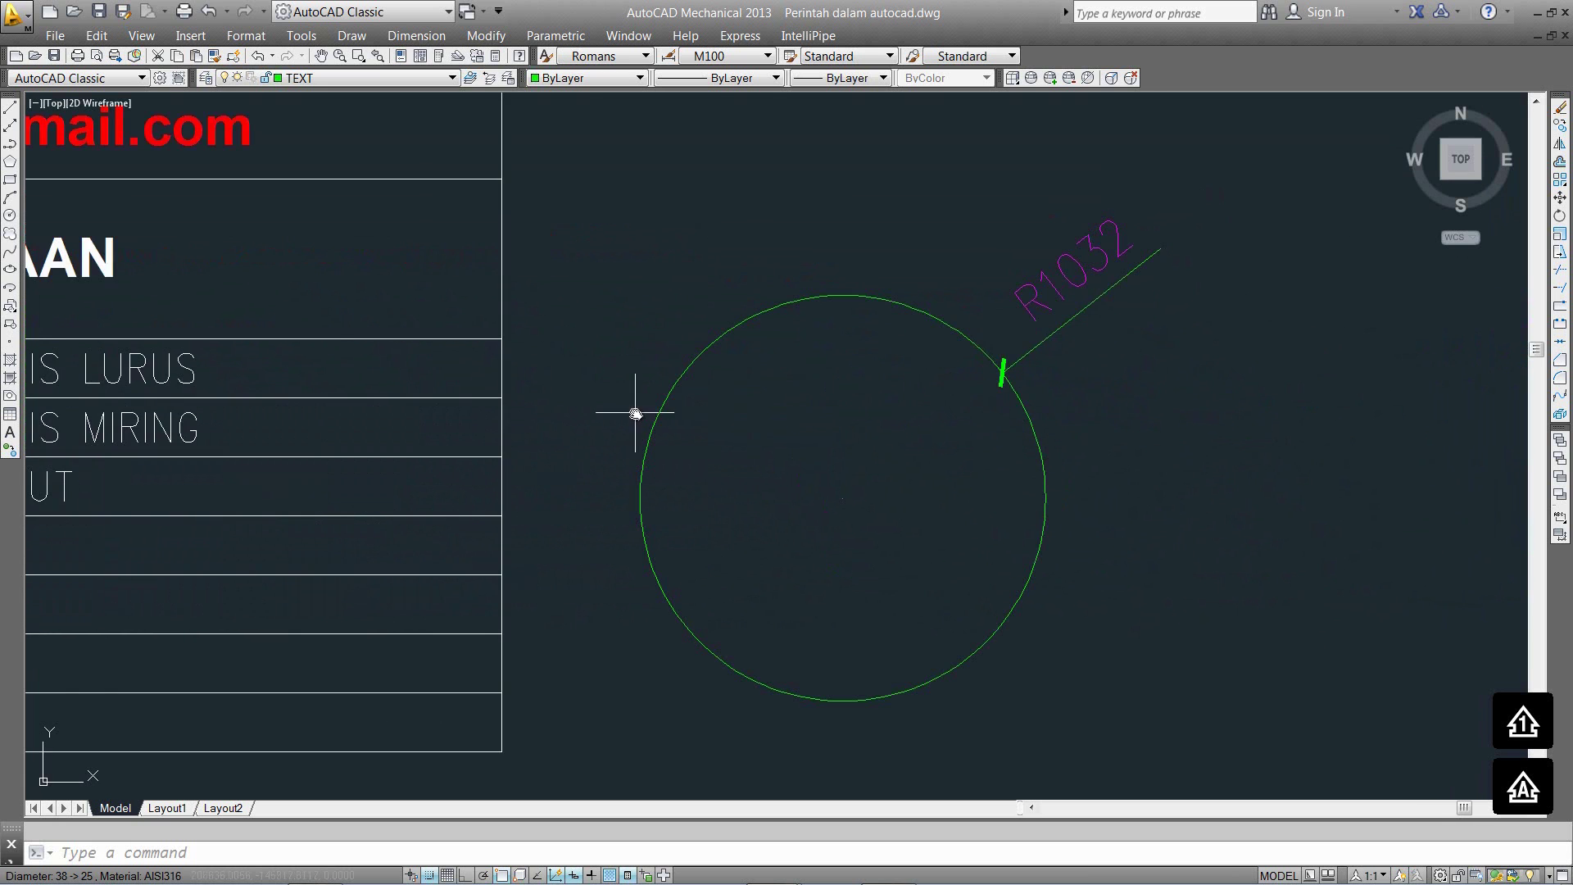
middle_click_drag(636, 412, 1123, 408)
scroll(1352, 449, "down", 2)
middle_click_drag(1352, 449, 1142, 429)
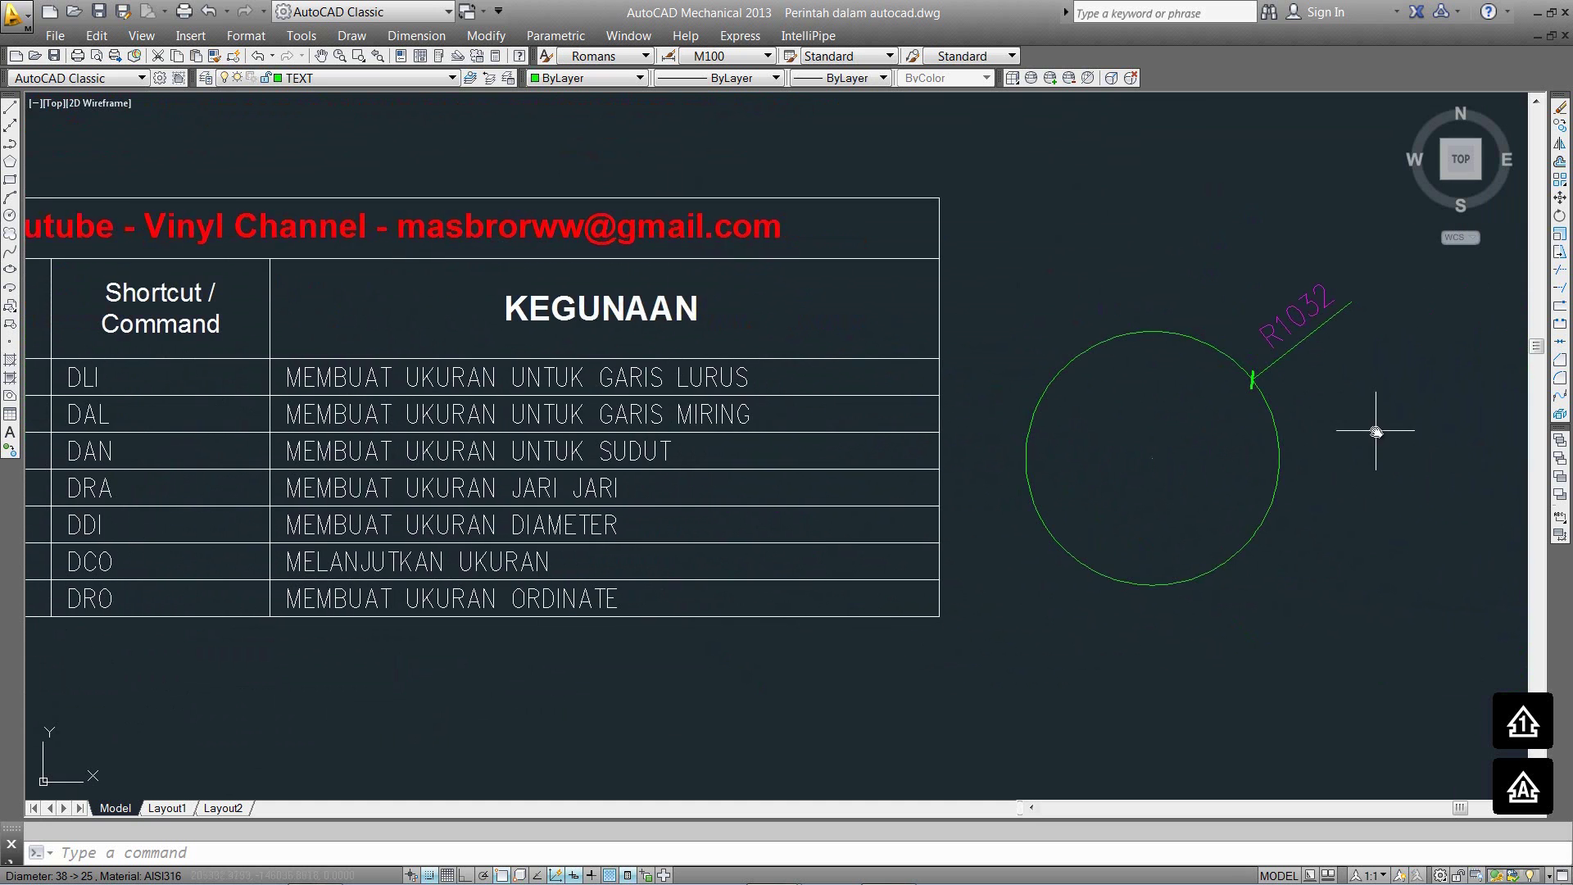
scroll(1376, 430, "up", 2)
middle_click_drag(950, 443, 995, 442)
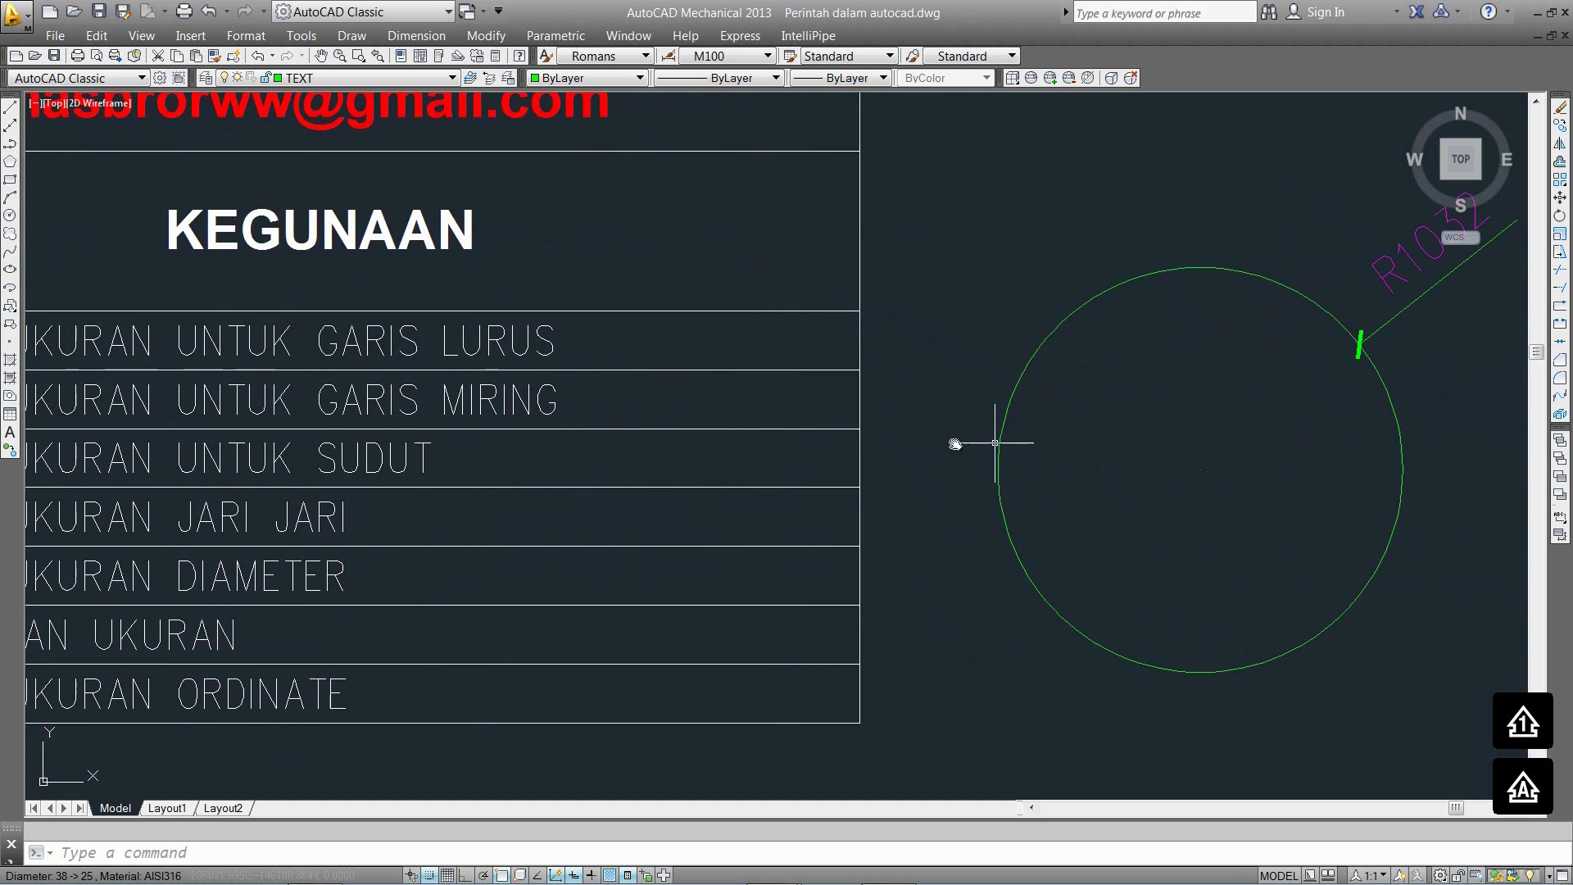
scroll(995, 443, "down", 3)
scroll(1222, 418, "up", 3)
middle_click_drag(1222, 418, 1221, 309)
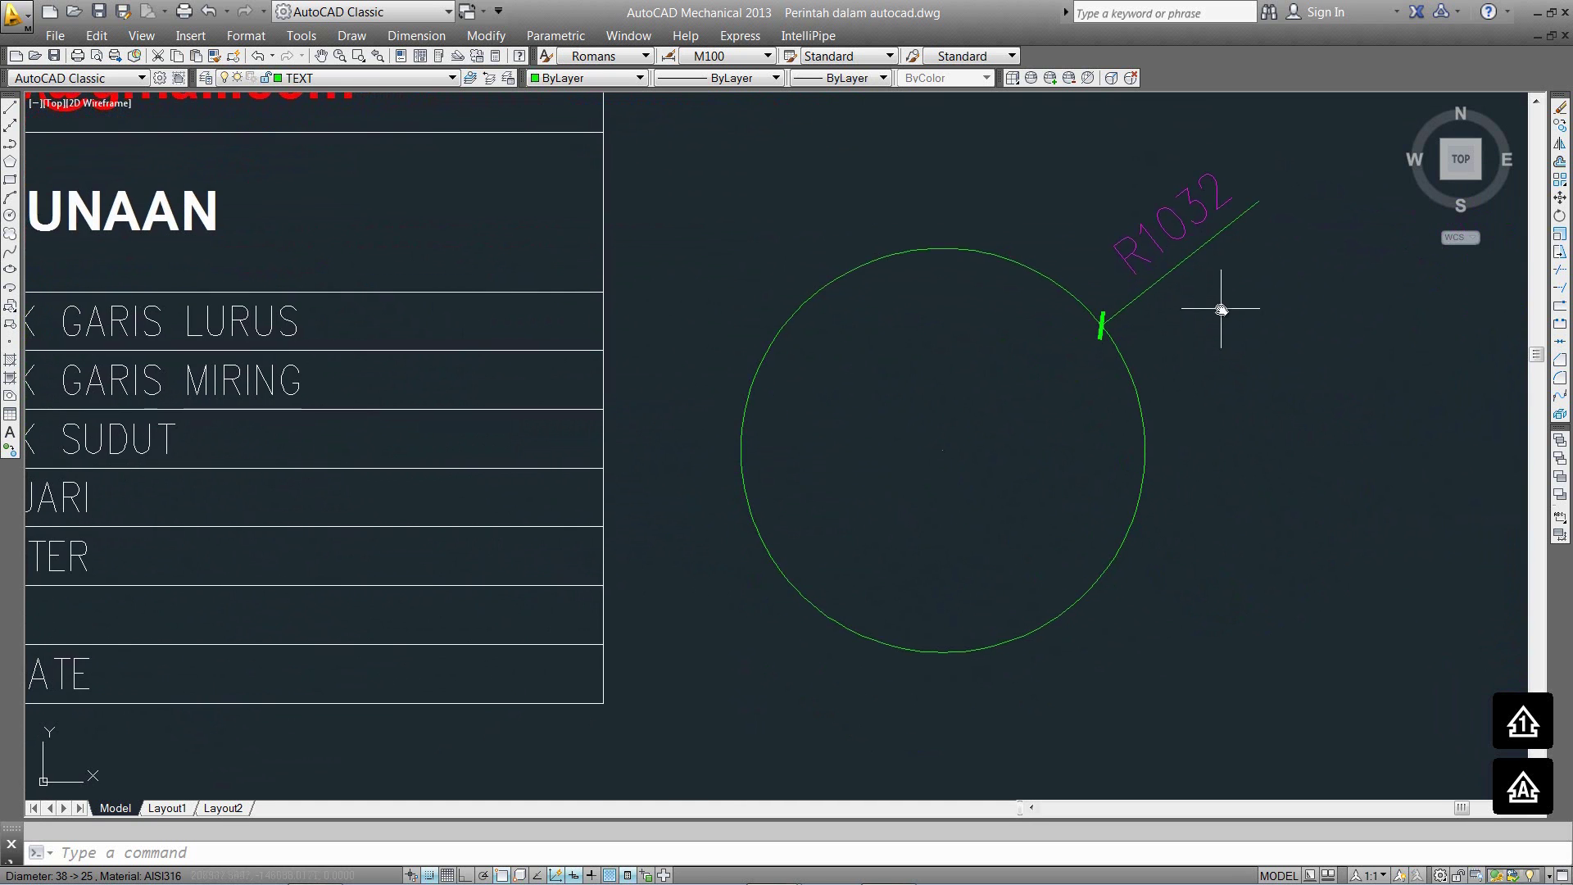
Dimension the circle's diameter as Ø2064.
type("DA")
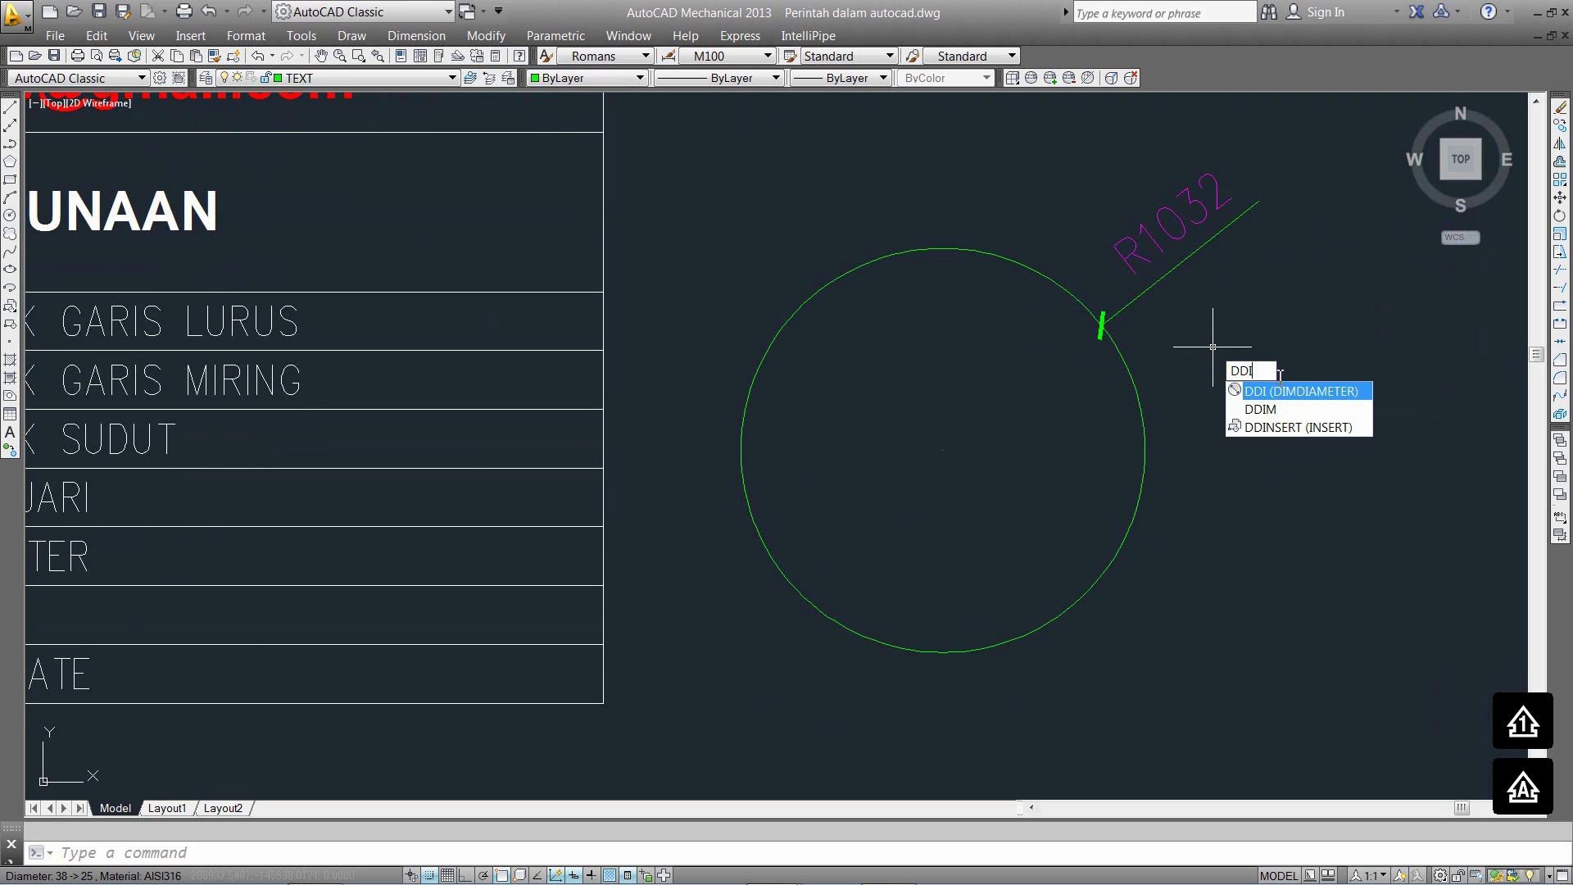
left_click(1293, 386)
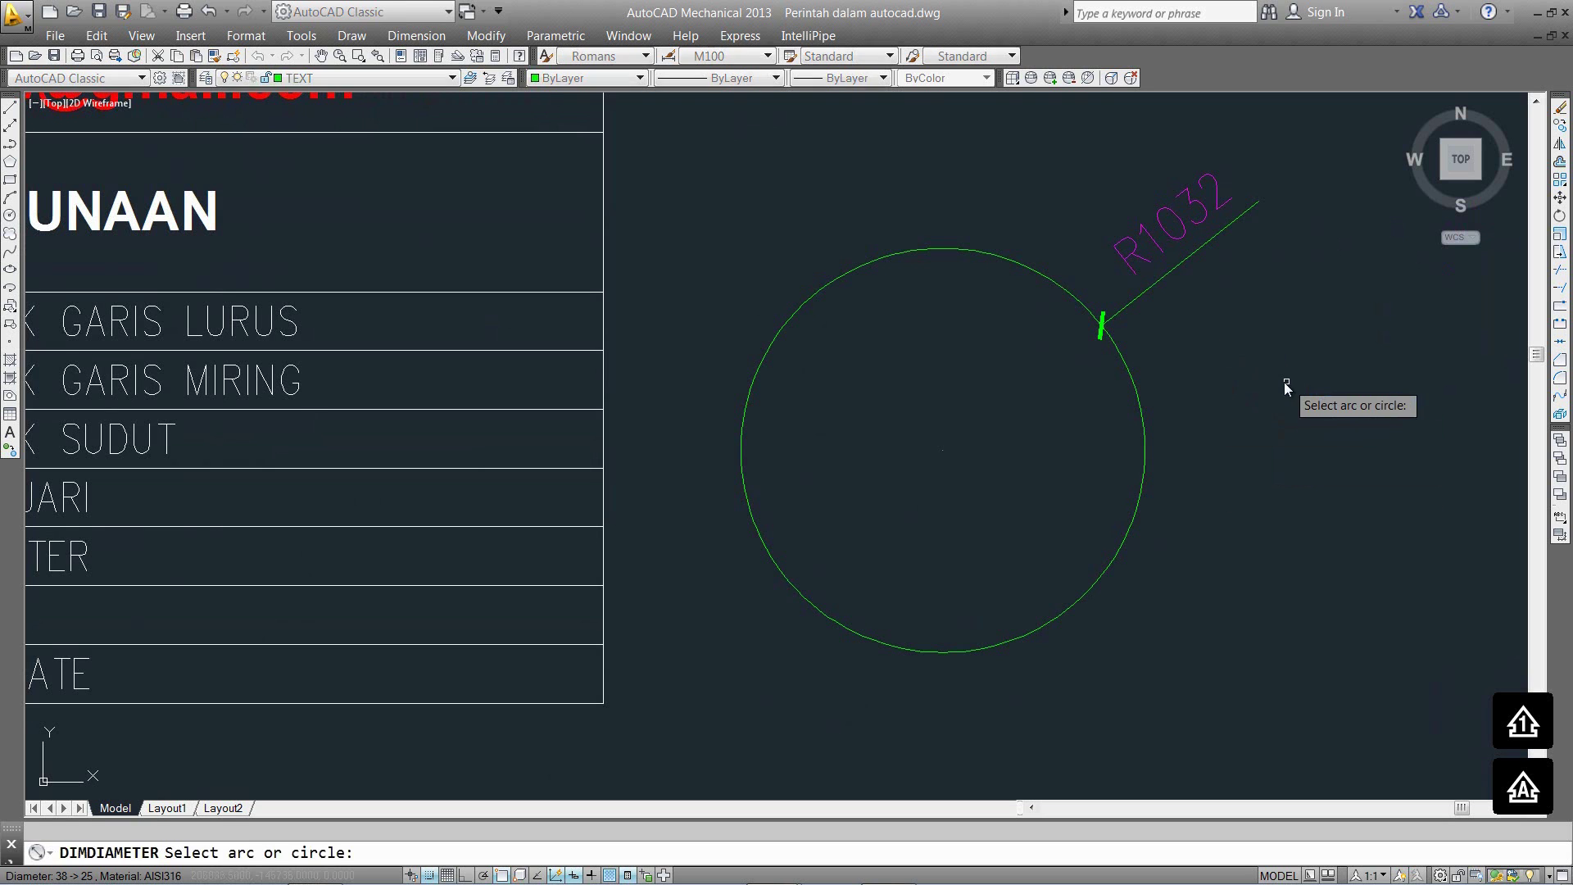
left_click(1139, 405)
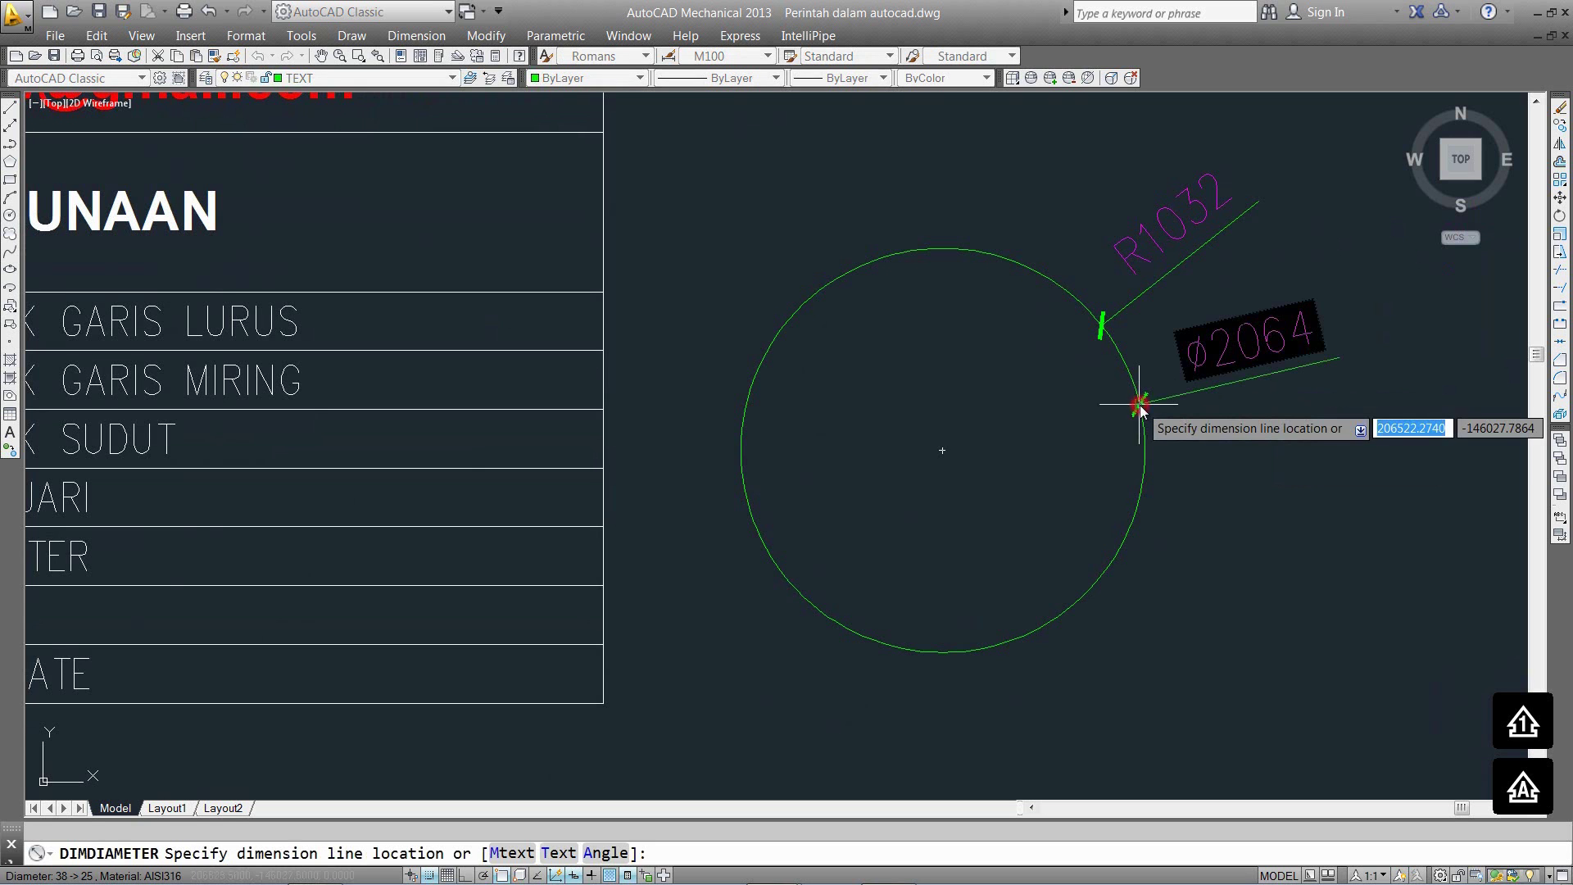
left_click(1297, 407)
Erase the circle and its dimensions, then bring the full table back into view.
middle_click_drag(1246, 407, 1096, 430)
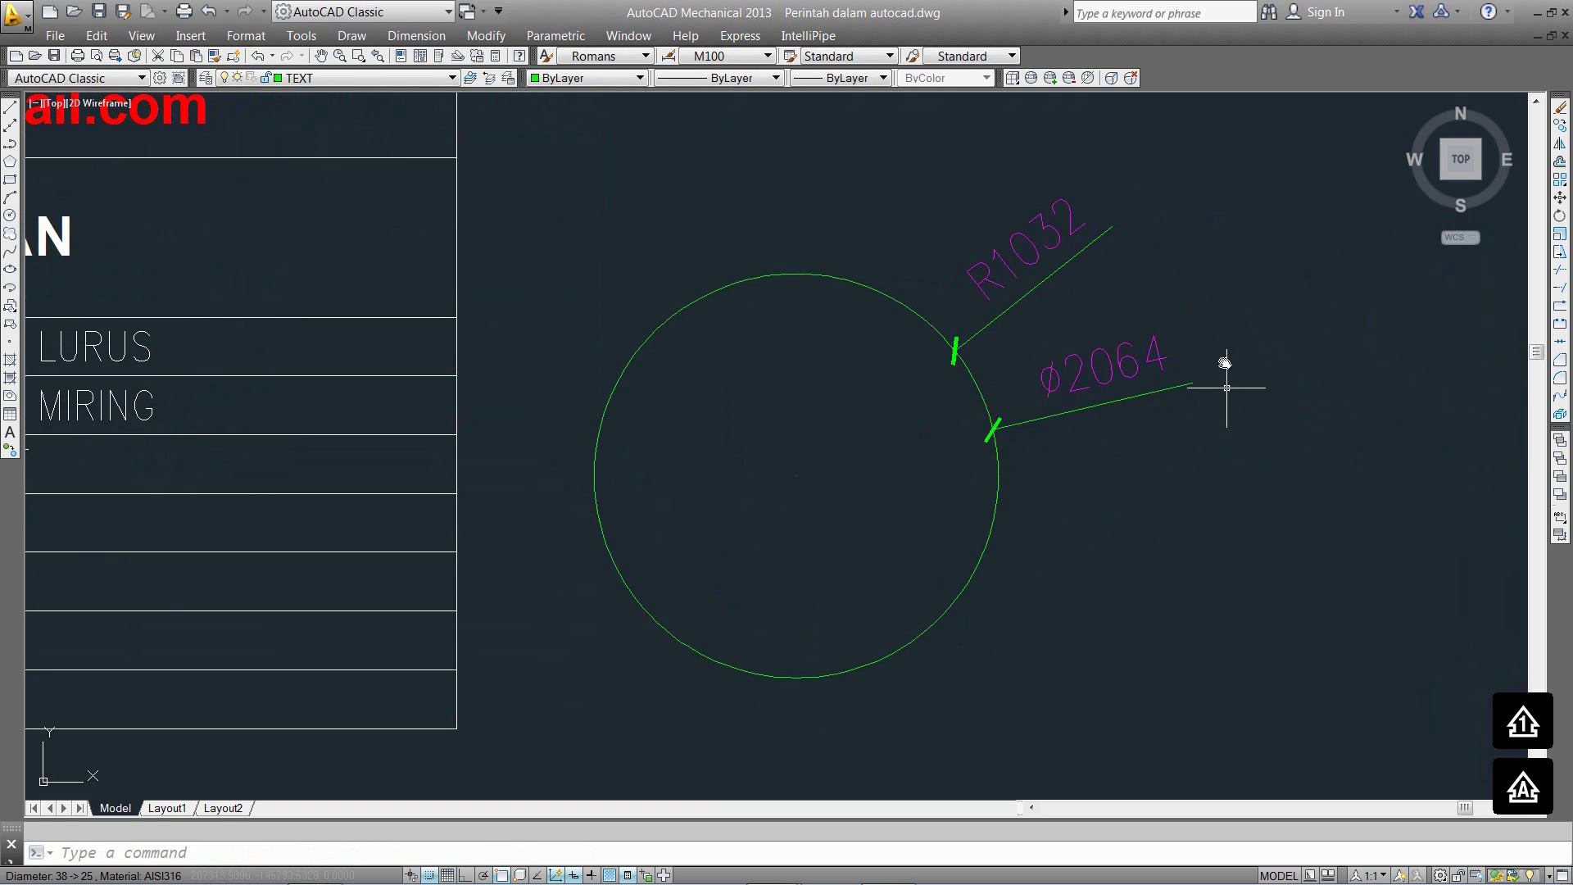
middle_click_drag(1072, 307, 1011, 384)
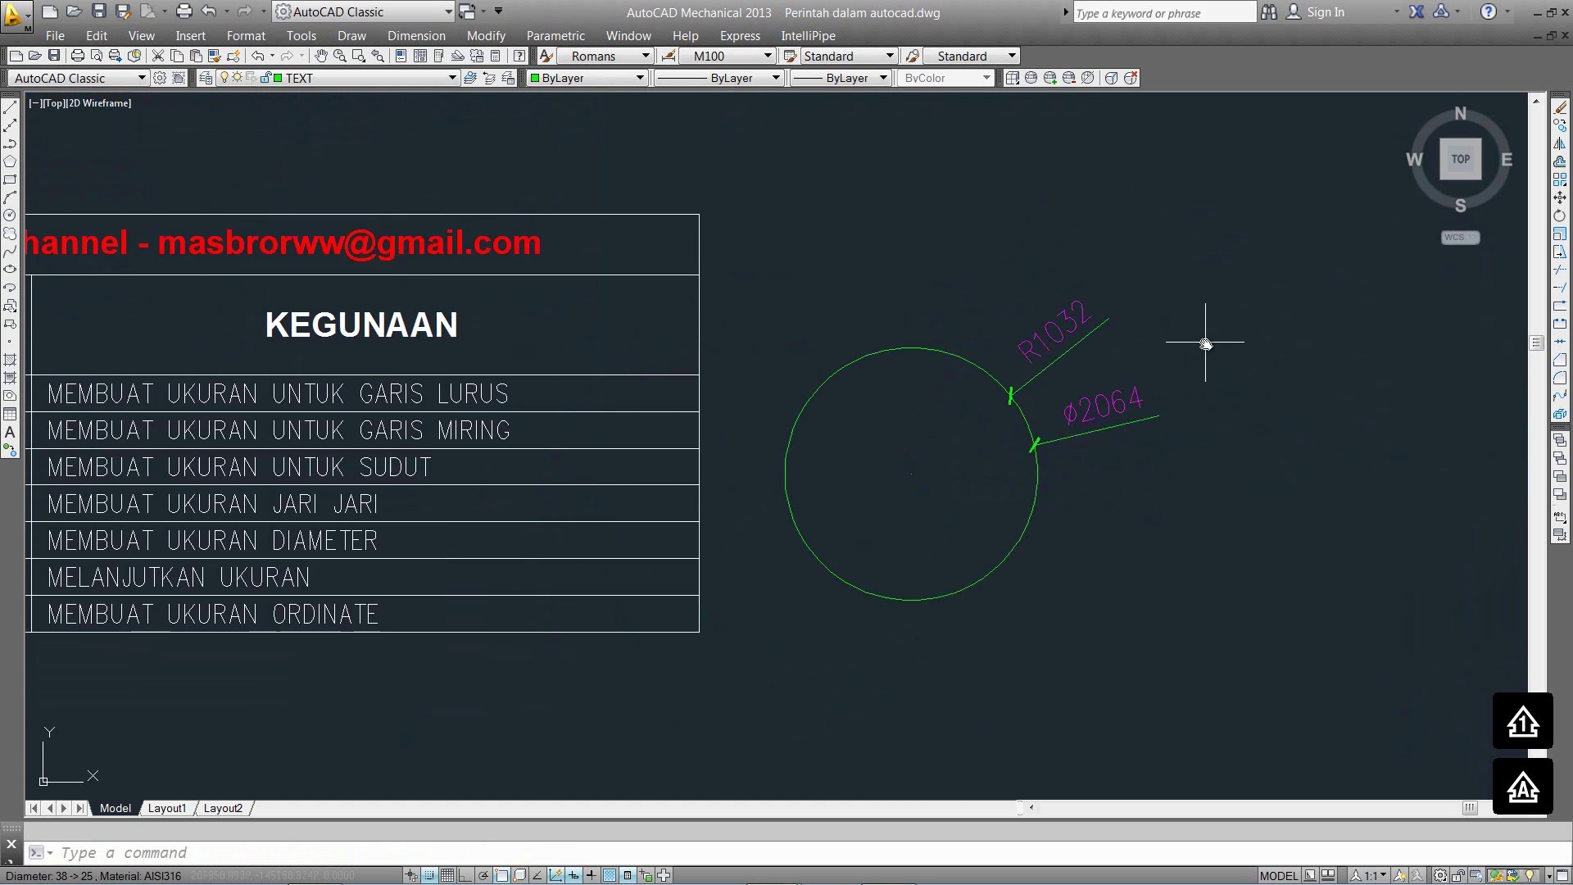
left_click(857, 253)
right_click(857, 253)
middle_click_drag(533, 386, 1194, 386)
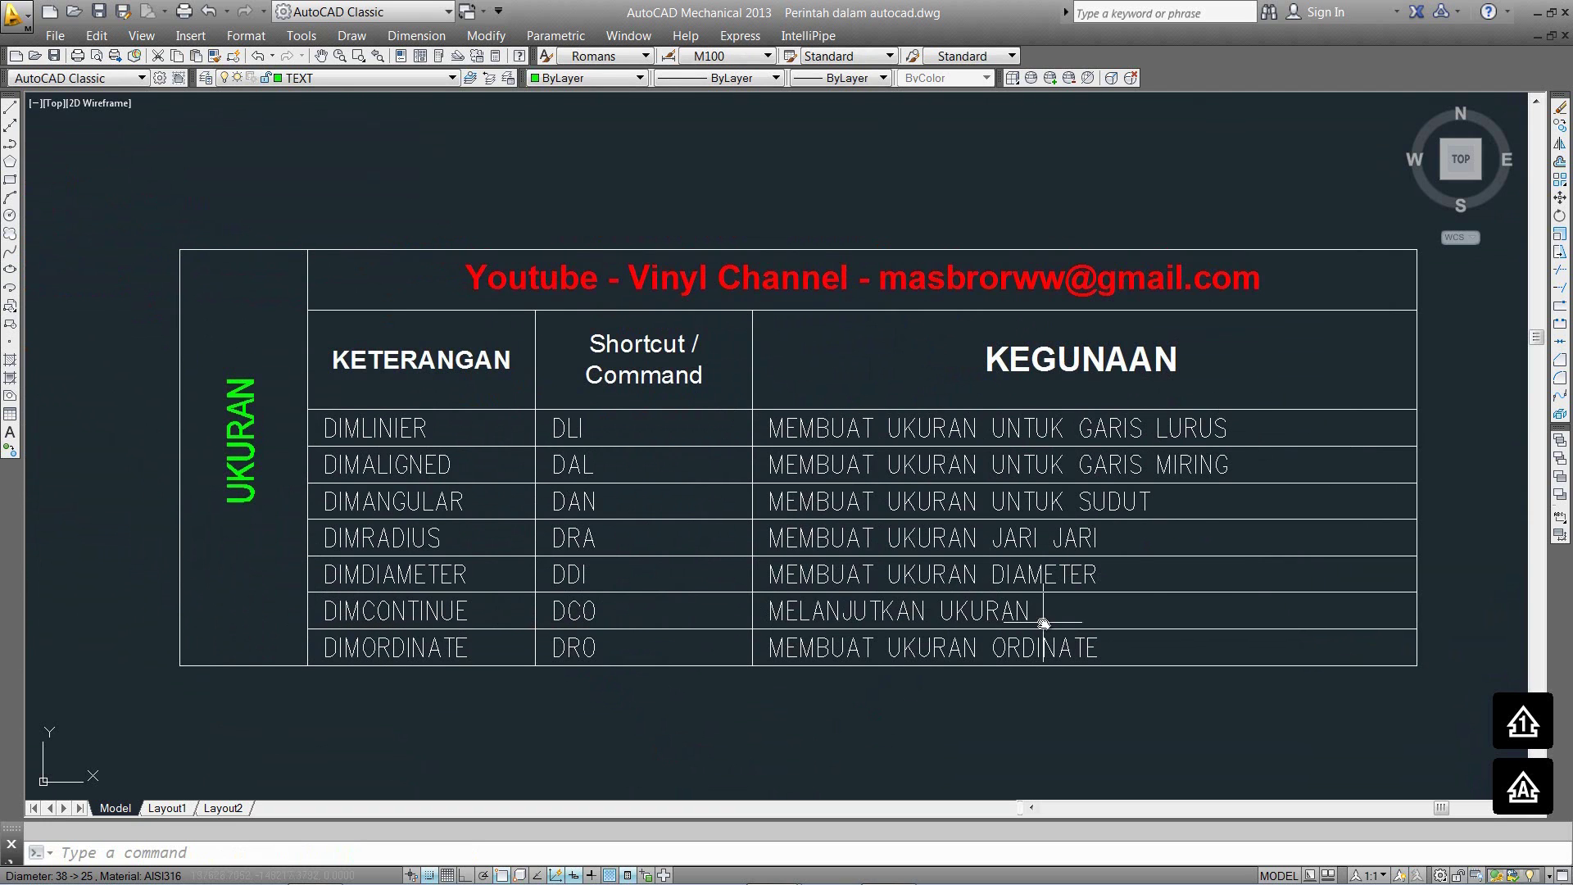
Draw a long rectangular strip in the empty space beside the table.
middle_click_drag(643, 607, 410, 566)
middle_click_drag(1303, 500, 713, 500)
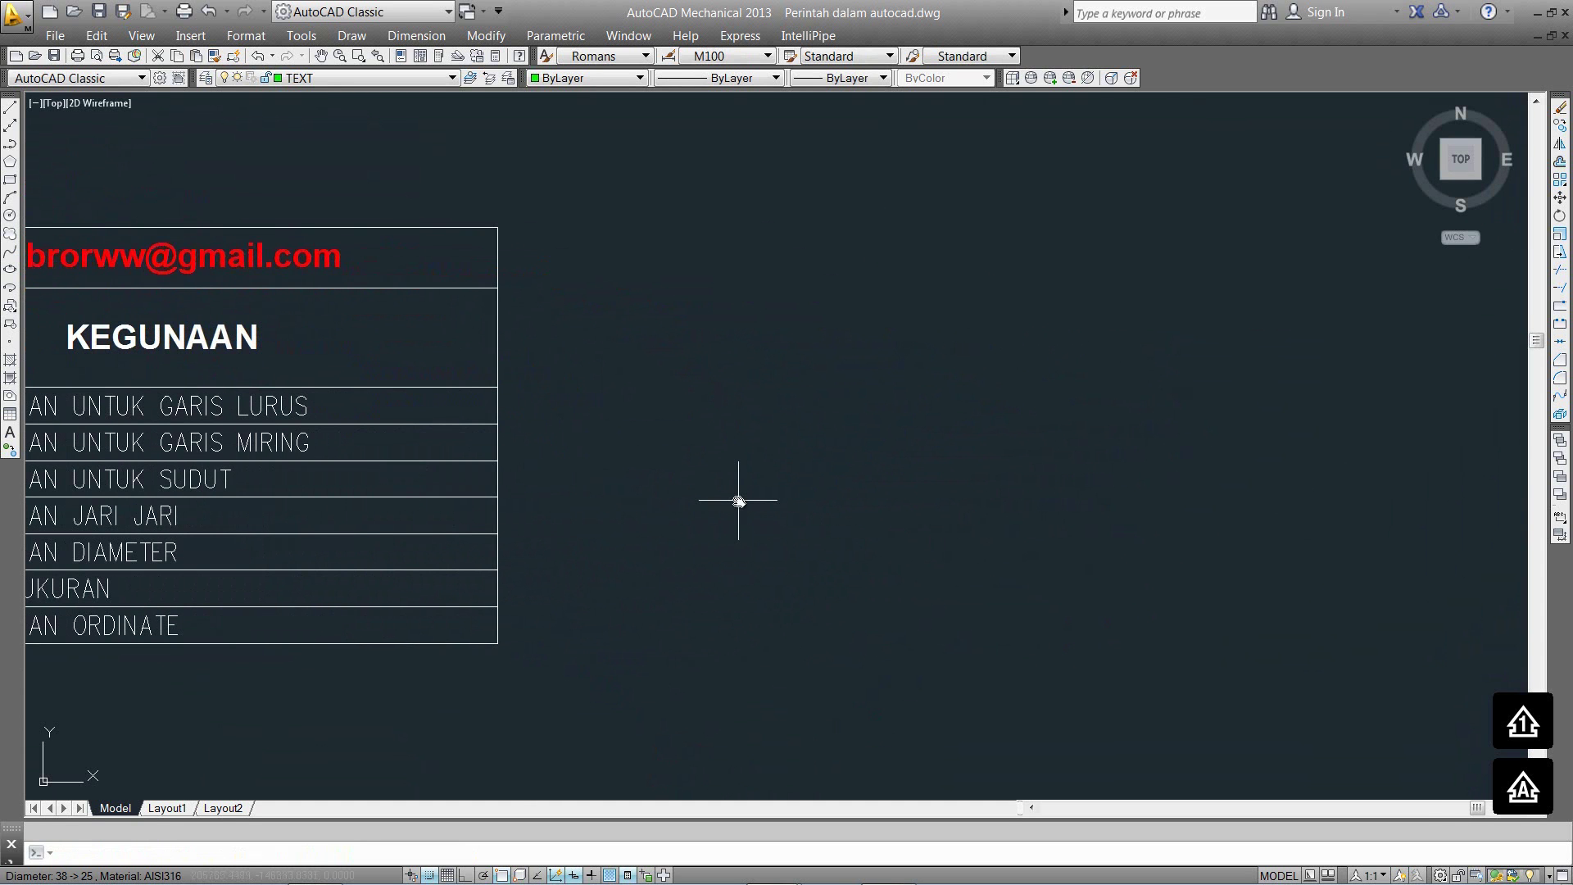
type("rec")
key("Return")
left_click(615, 443)
left_click(1338, 543)
type("c")
Draw one circle near the strip's left end.
key("Return")
left_click(693, 484)
key("Return")
key("Escape")
Copy the circle to seven more positions along the strip, making a row of eight.
type("co")
key("Return")
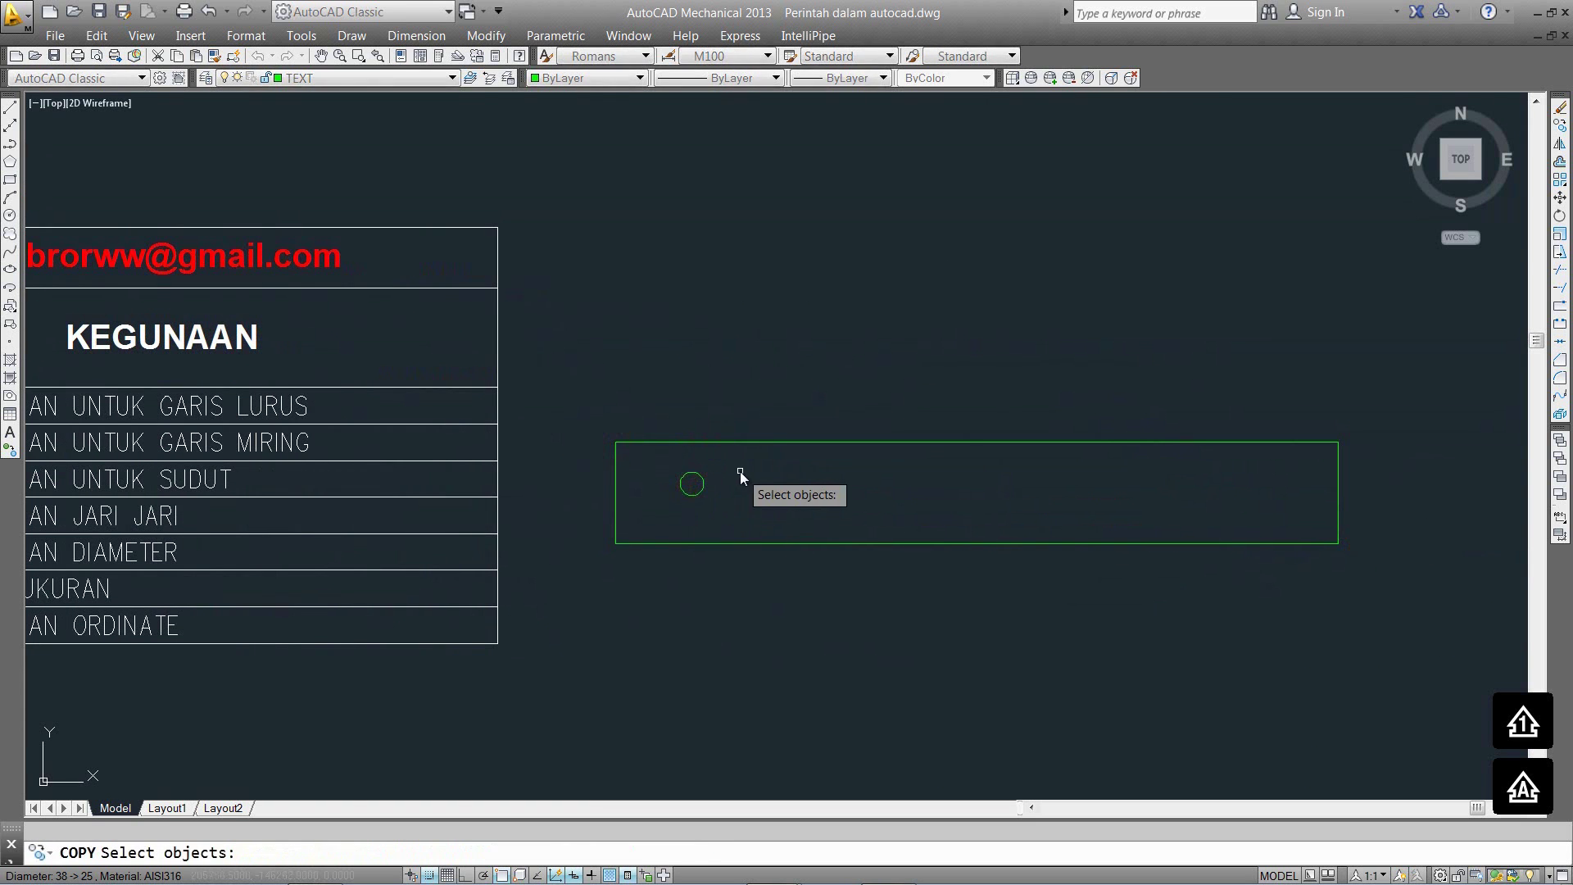
left_click(683, 492)
left_click(766, 499)
left_click(838, 499)
left_click(933, 504)
left_click(1064, 497)
left_click(1133, 495)
left_click(1230, 499)
left_click(1319, 501)
right_click(1390, 501)
Add a 625 linear dimension from the strip's left edge to the first circle's centre.
mouse_move(875, 438)
middle_mouse_down()
mouse_move(776, 446)
mouse_move(791, 443)
middle_mouse_up()
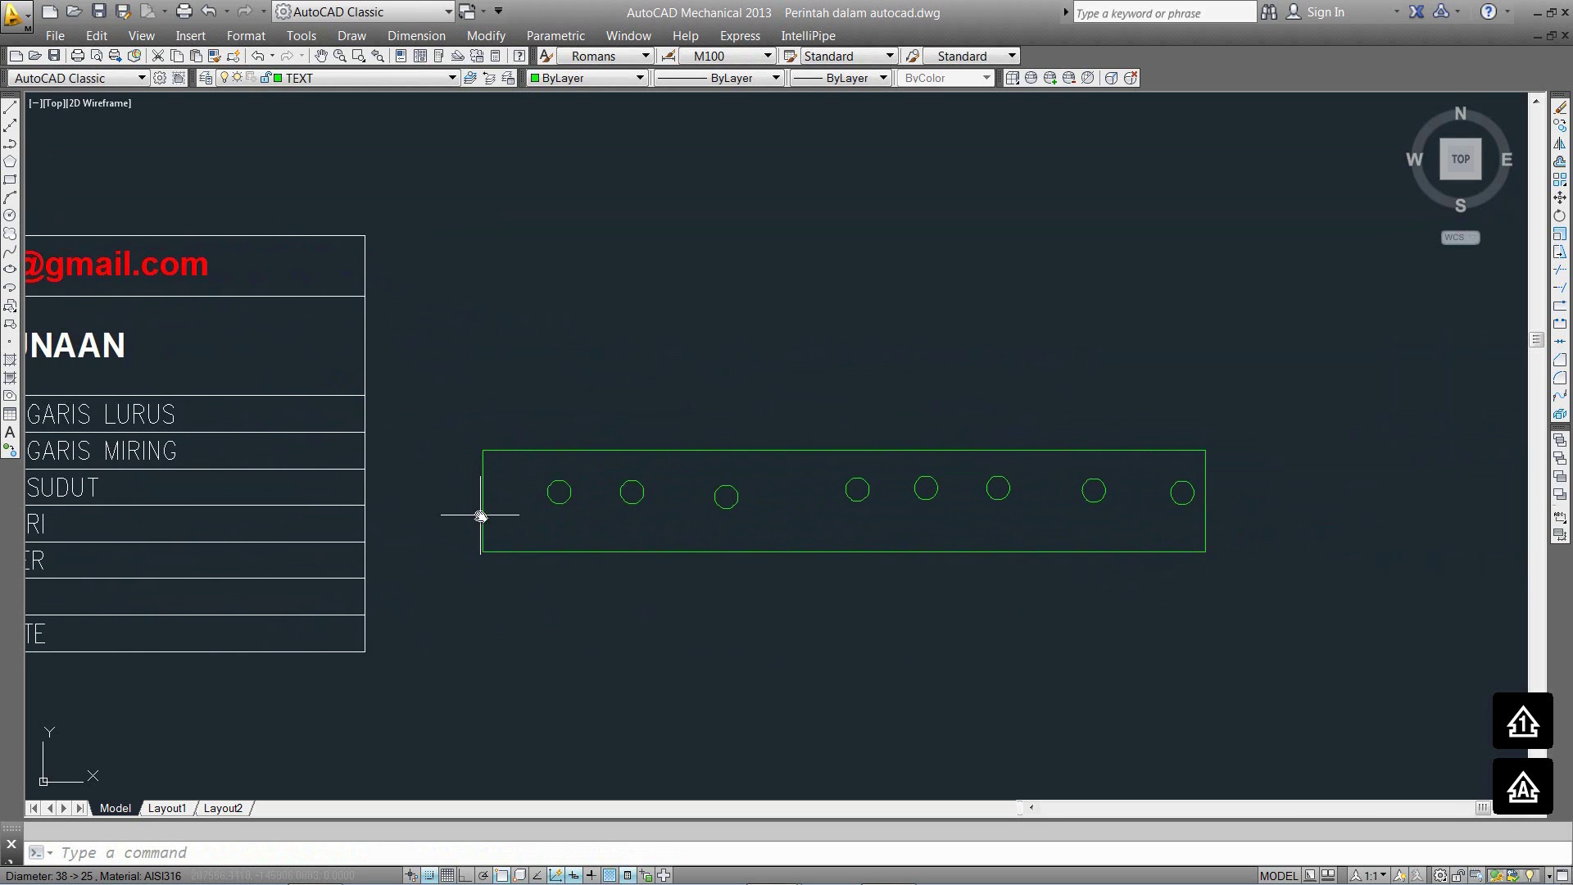
type("DLI")
key("Return")
left_click(559, 490)
left_click(483, 456)
left_click(537, 404)
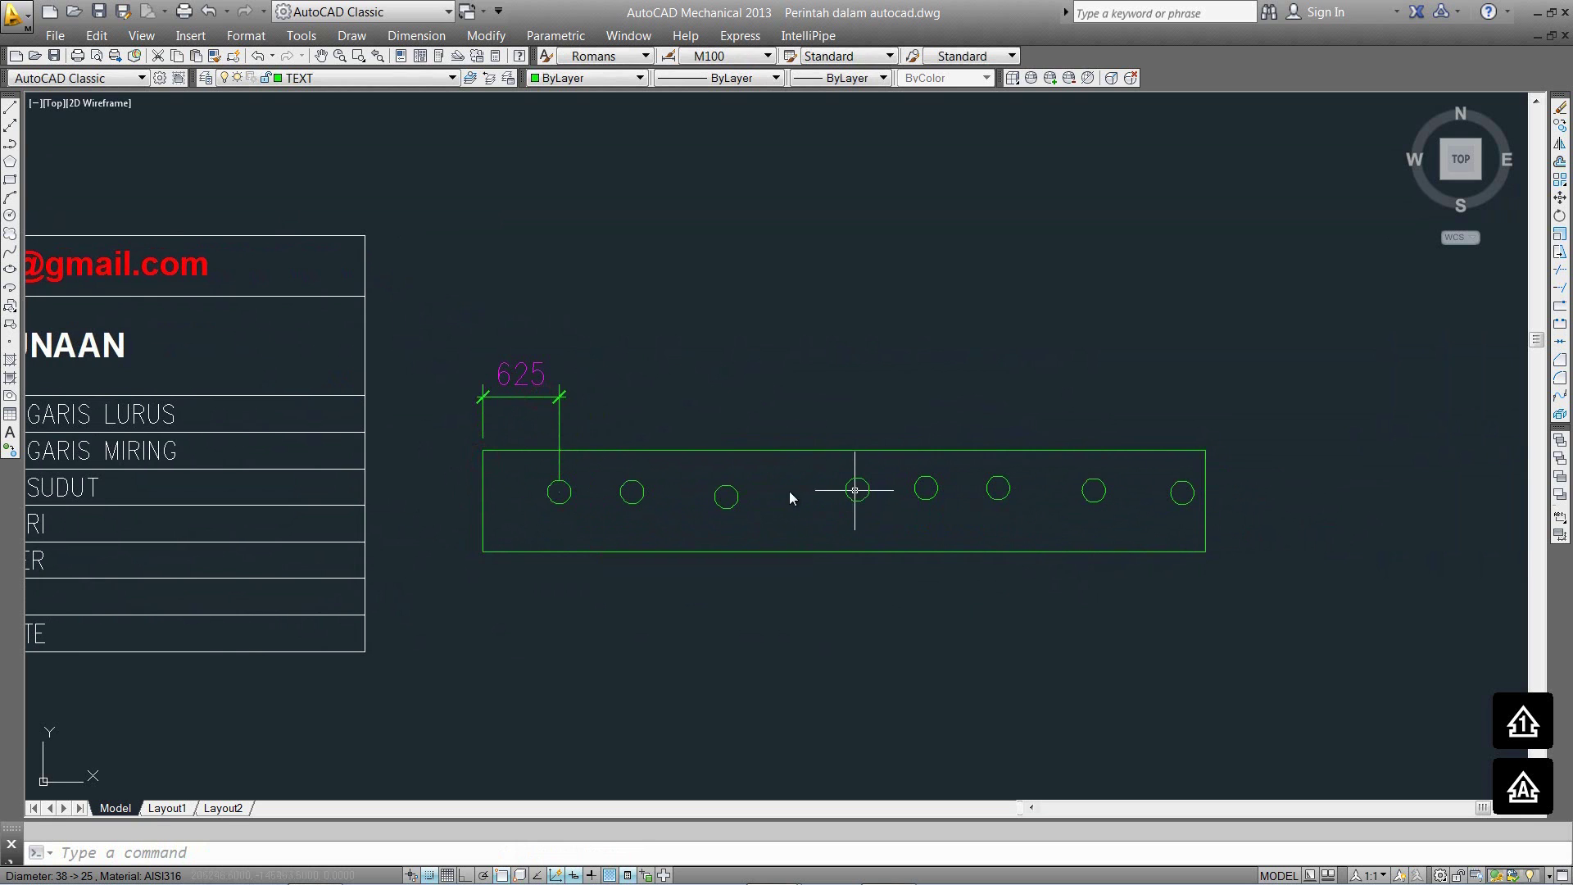
Chain continued dimensions through the remaining circle centres along the strip.
type("DCO")
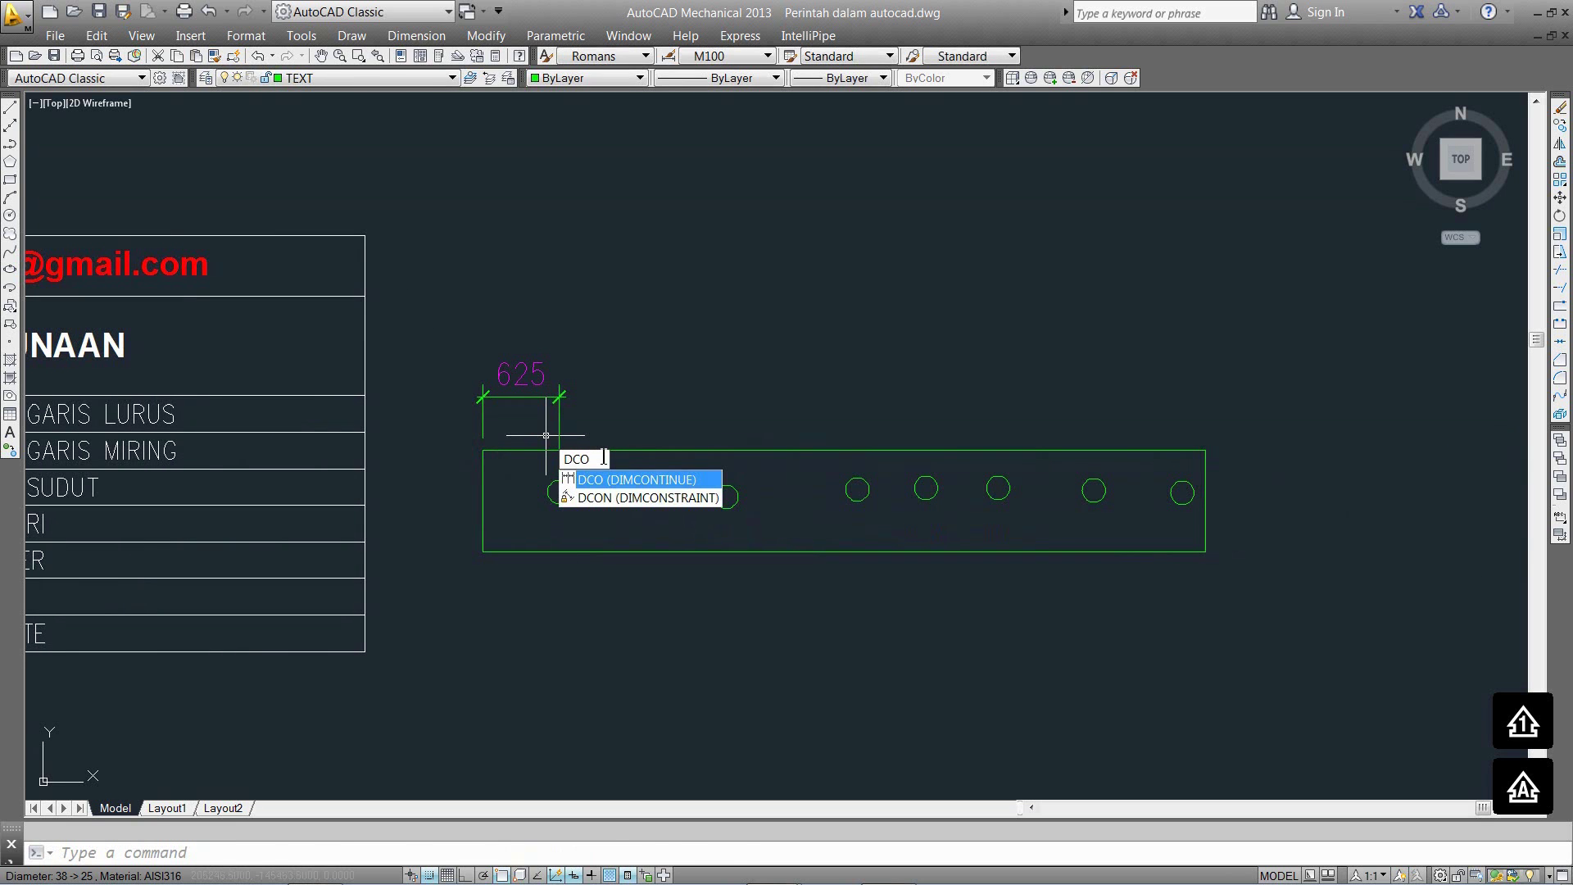
key("Return")
left_click(631, 492)
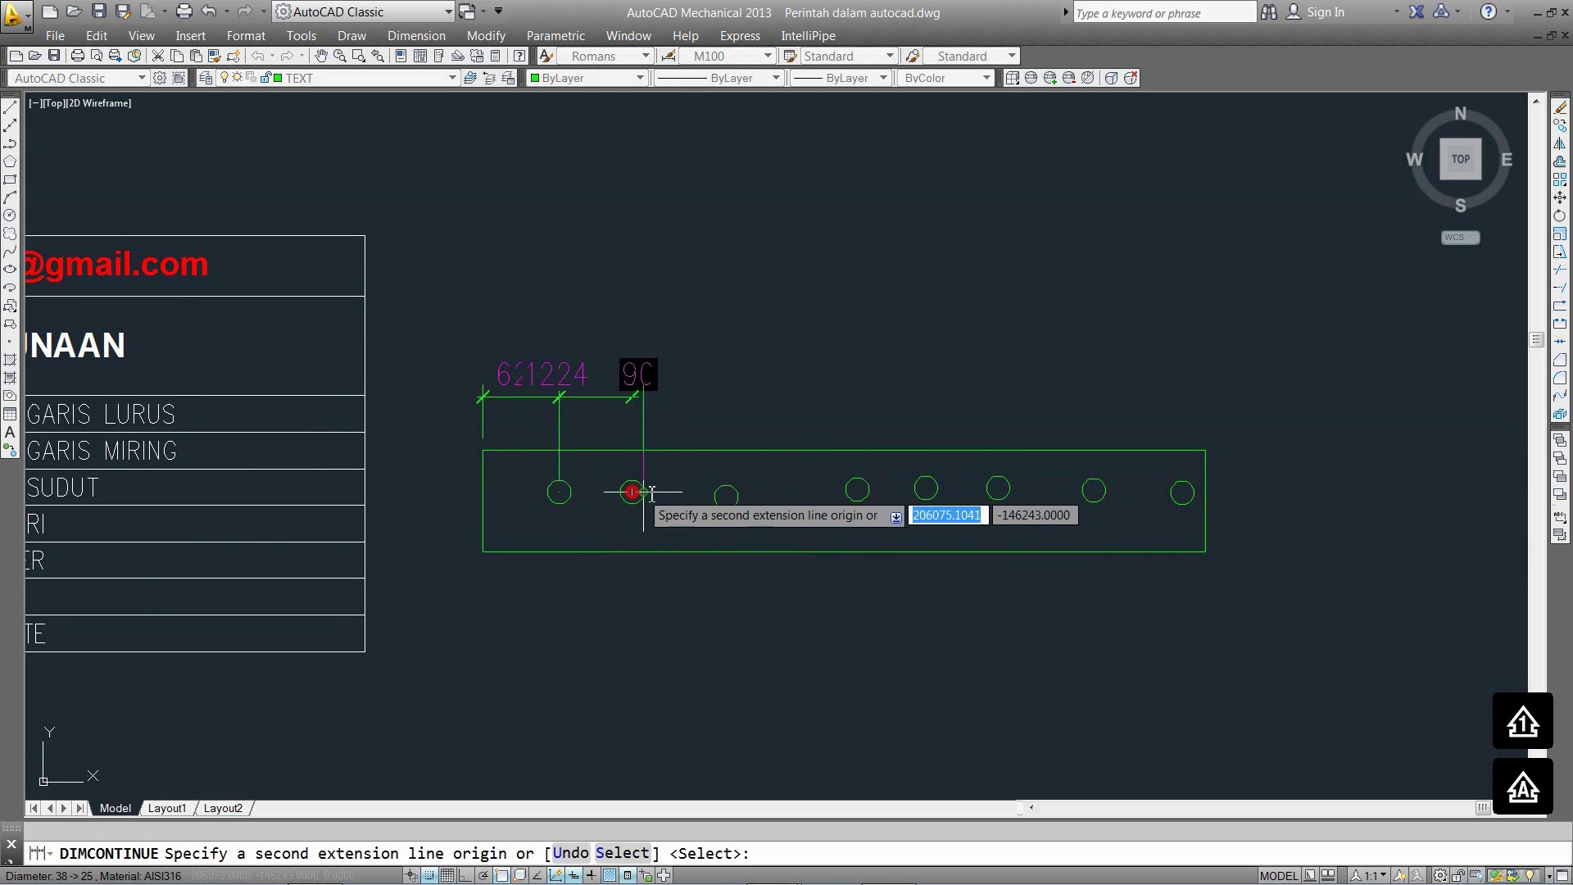
left_click(726, 496)
left_click(858, 490)
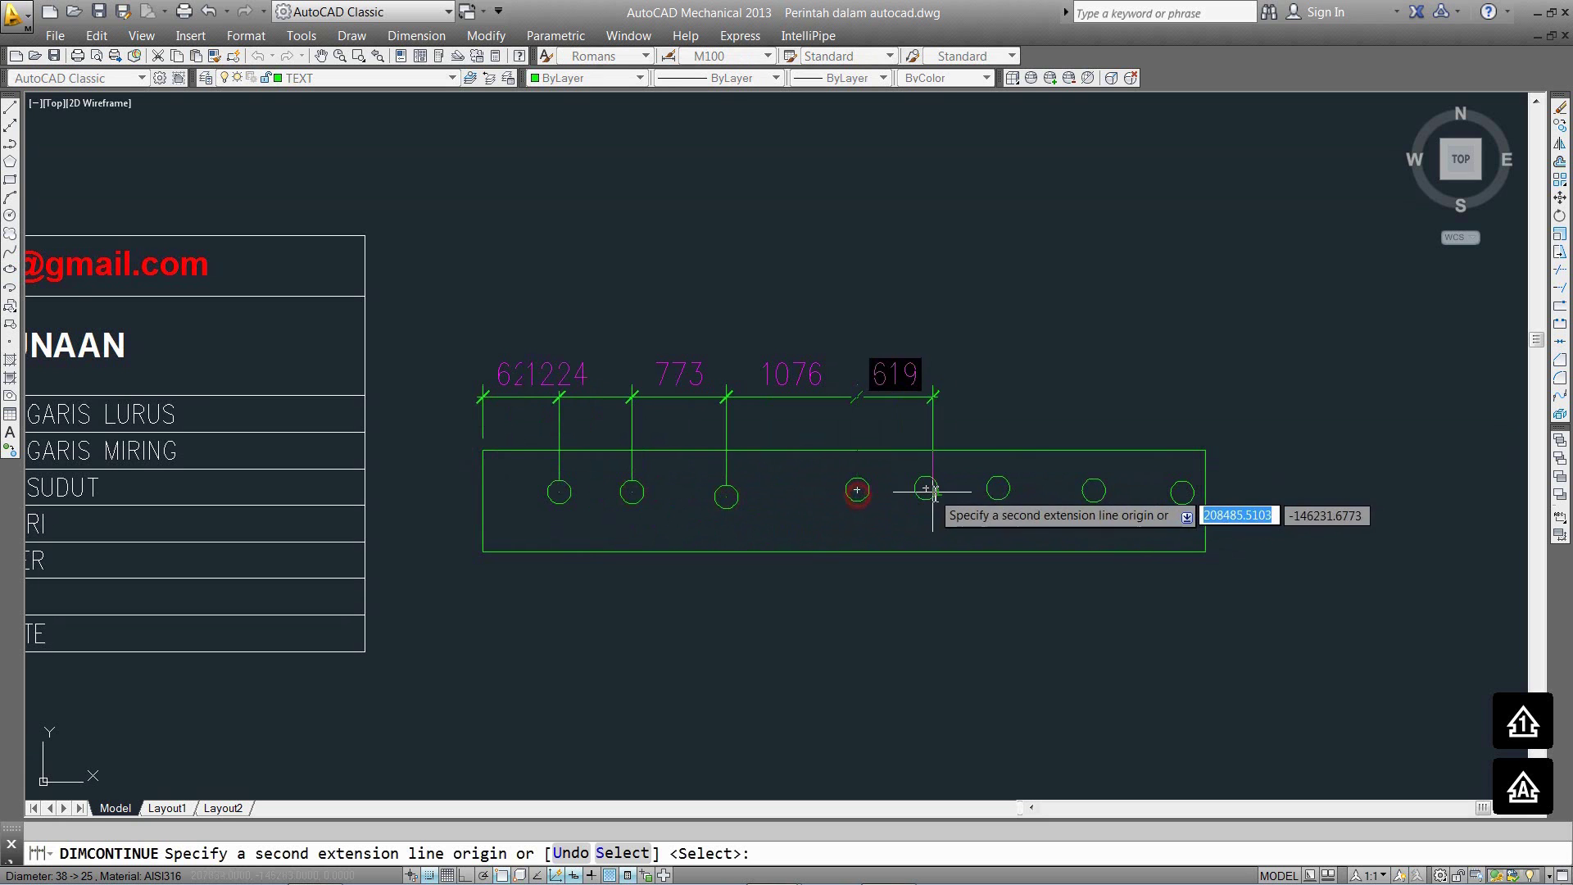
left_click(926, 488)
left_click(998, 488)
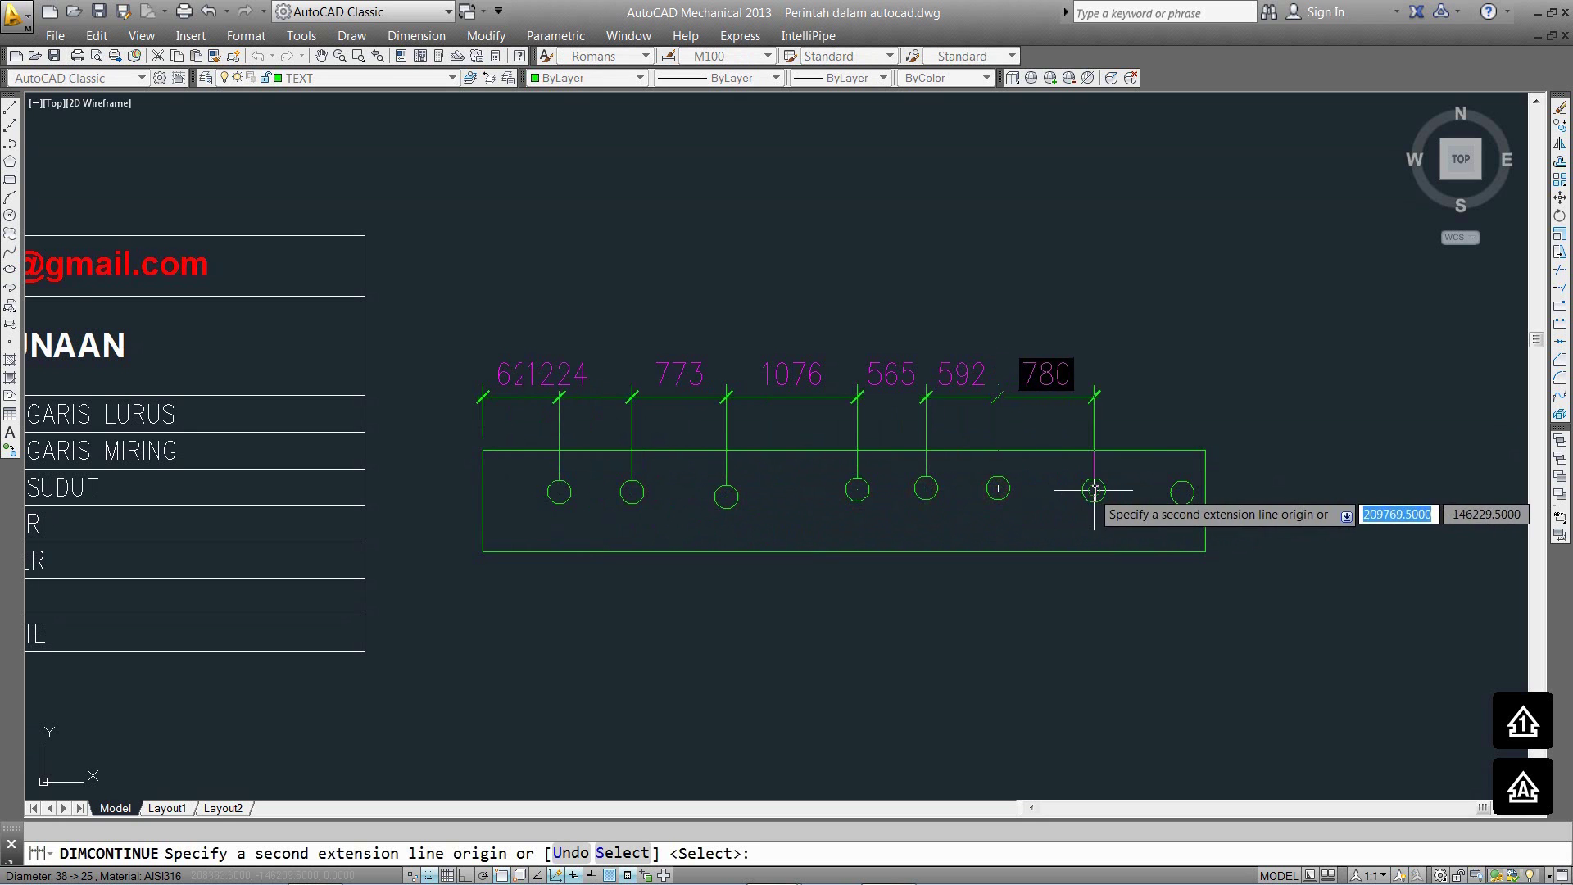
left_click(1094, 491)
left_click(1183, 493)
key("Escape")
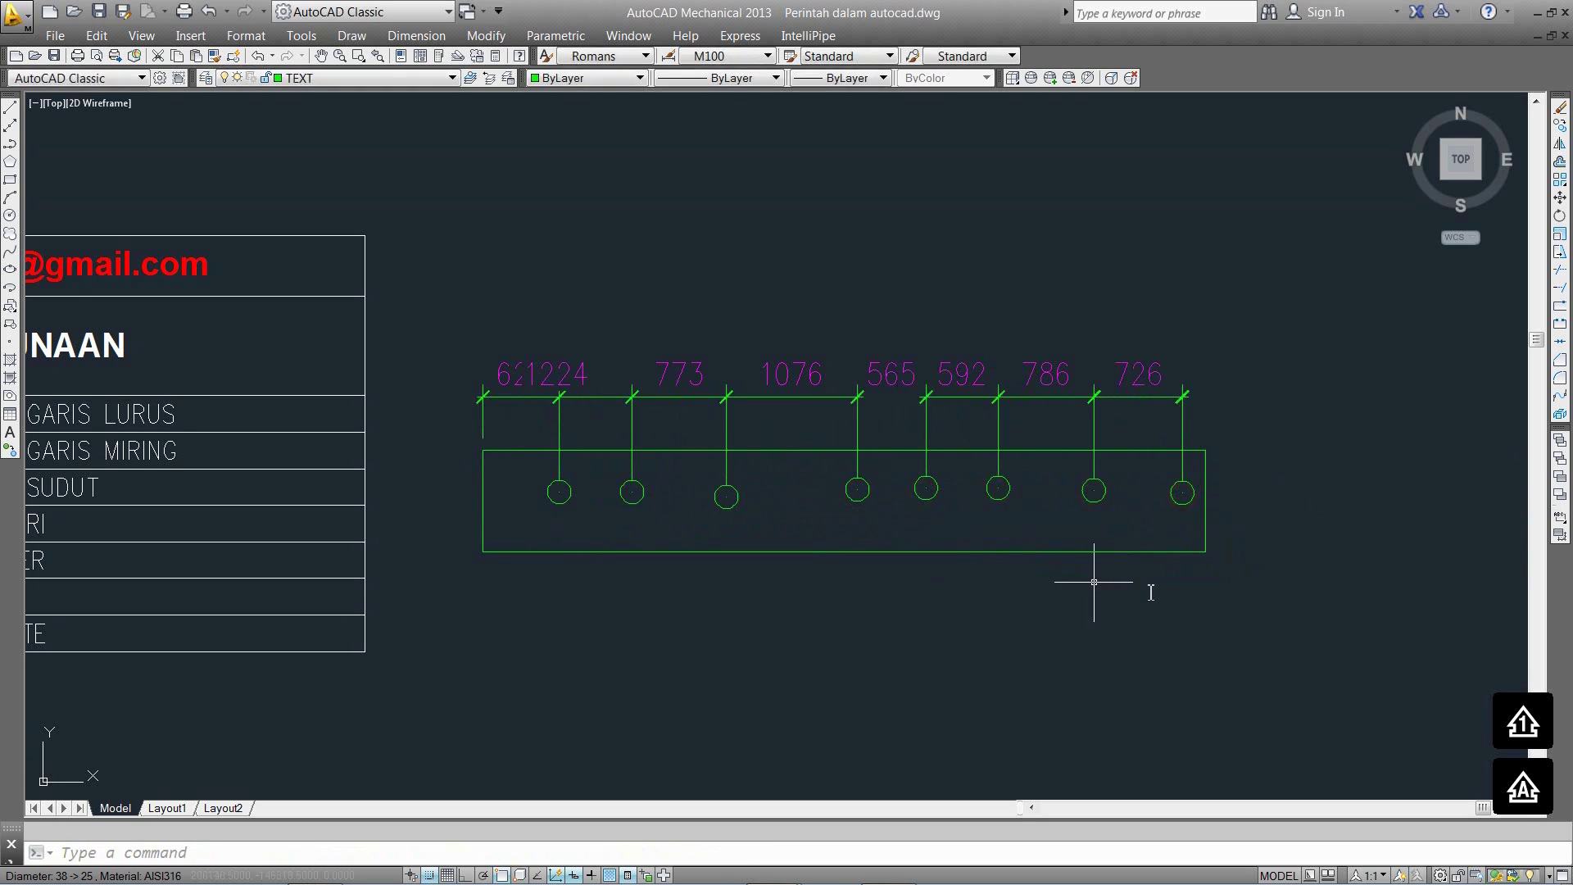
Move the 1224 dimension's endpoint to the first circle so it reads 599.
left_click(586, 379)
left_click(557, 379)
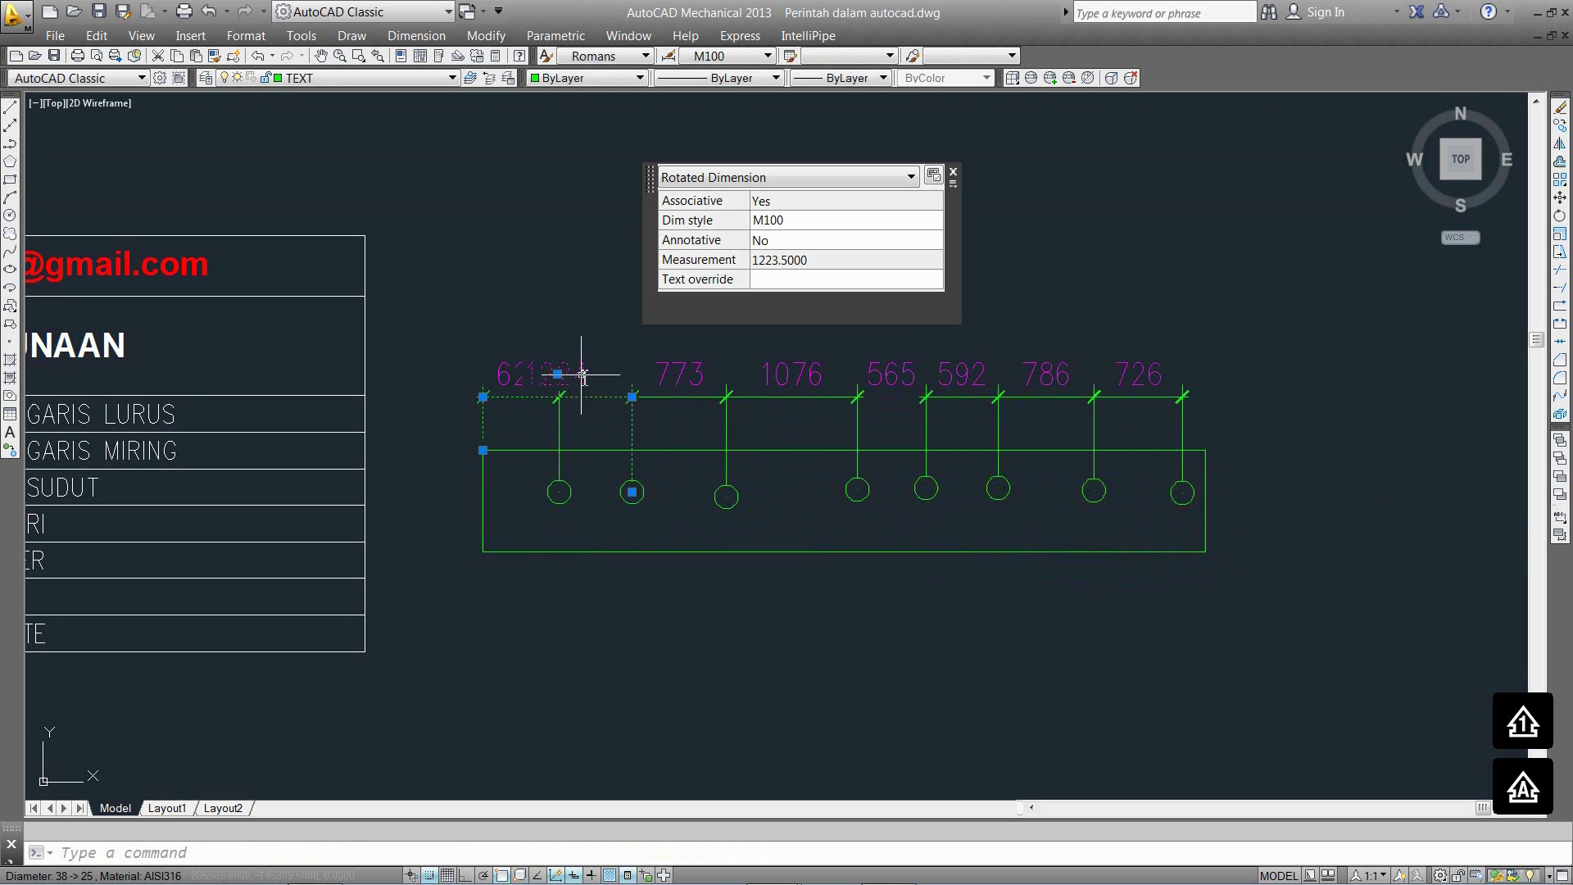
left_click(483, 451)
left_click(559, 491)
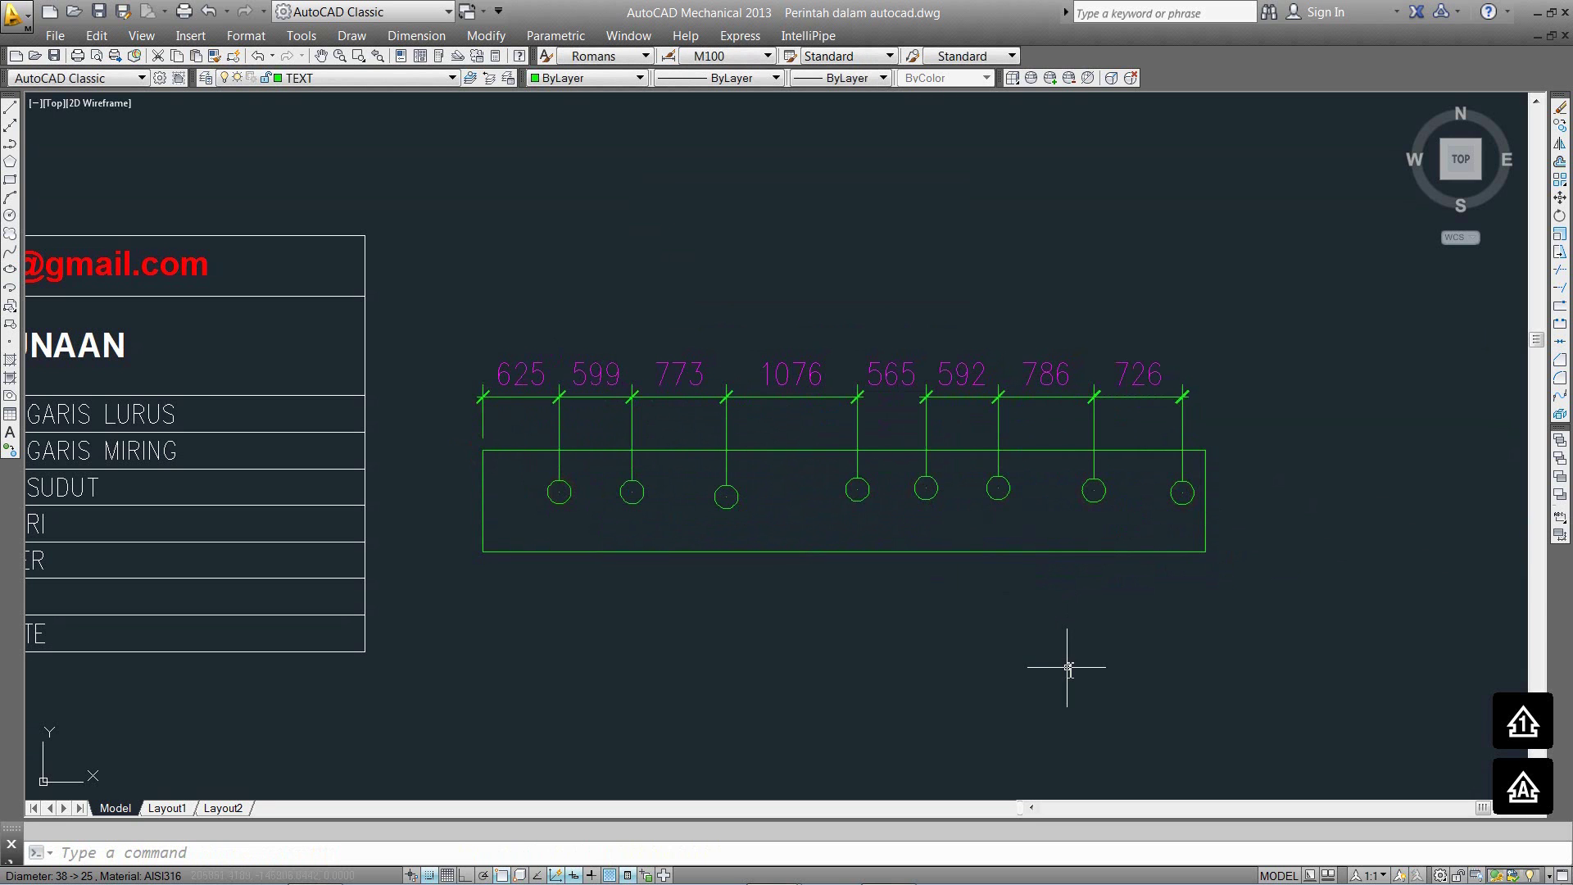
Erase the strip, circles and dimensions, and pan back to the command table.
type("e")
key("Return")
left_click(1316, 611)
left_click(467, 260)
key("Return")
middle_click_drag(562, 341, 1328, 460)
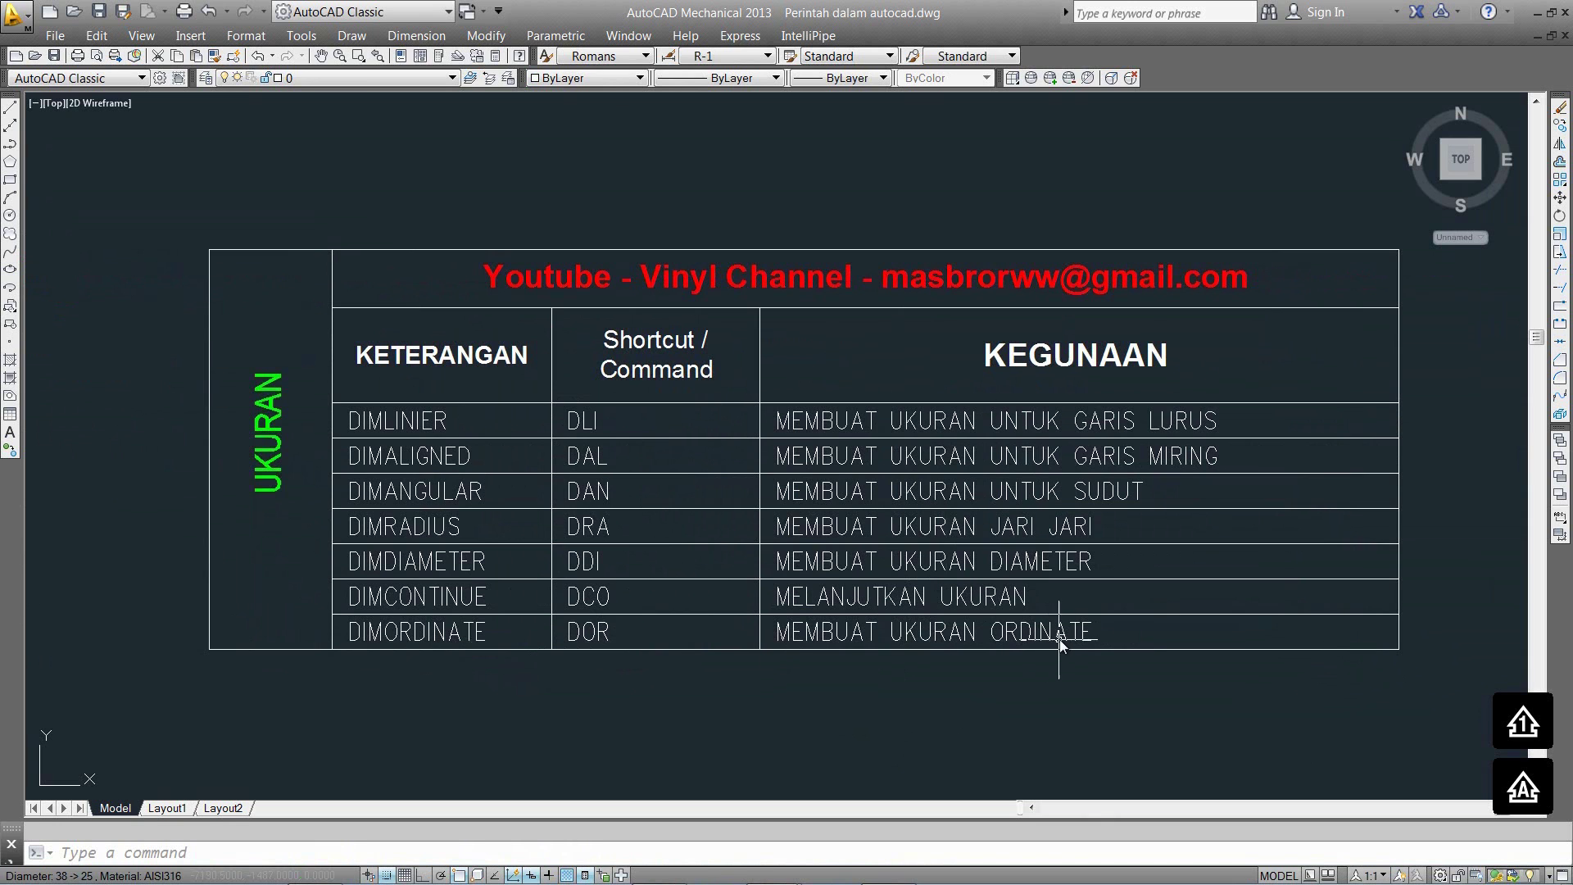
Draw a rectangular plate in the empty space beside the table.
middle_click_drag(1094, 597, 902, 574)
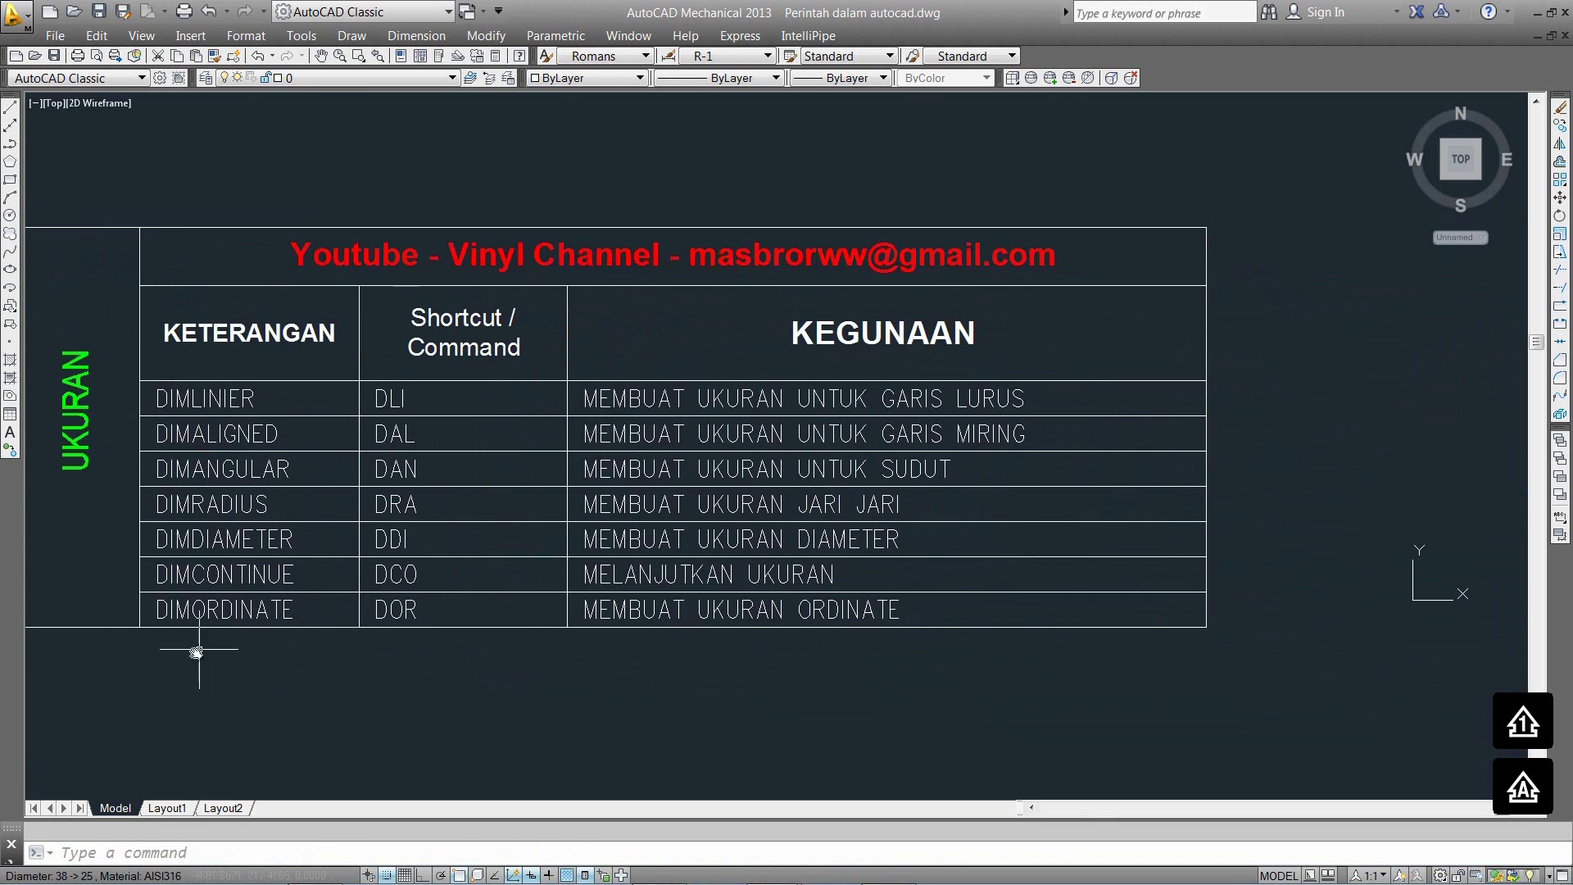
middle_click_drag(1162, 627, 1033, 604)
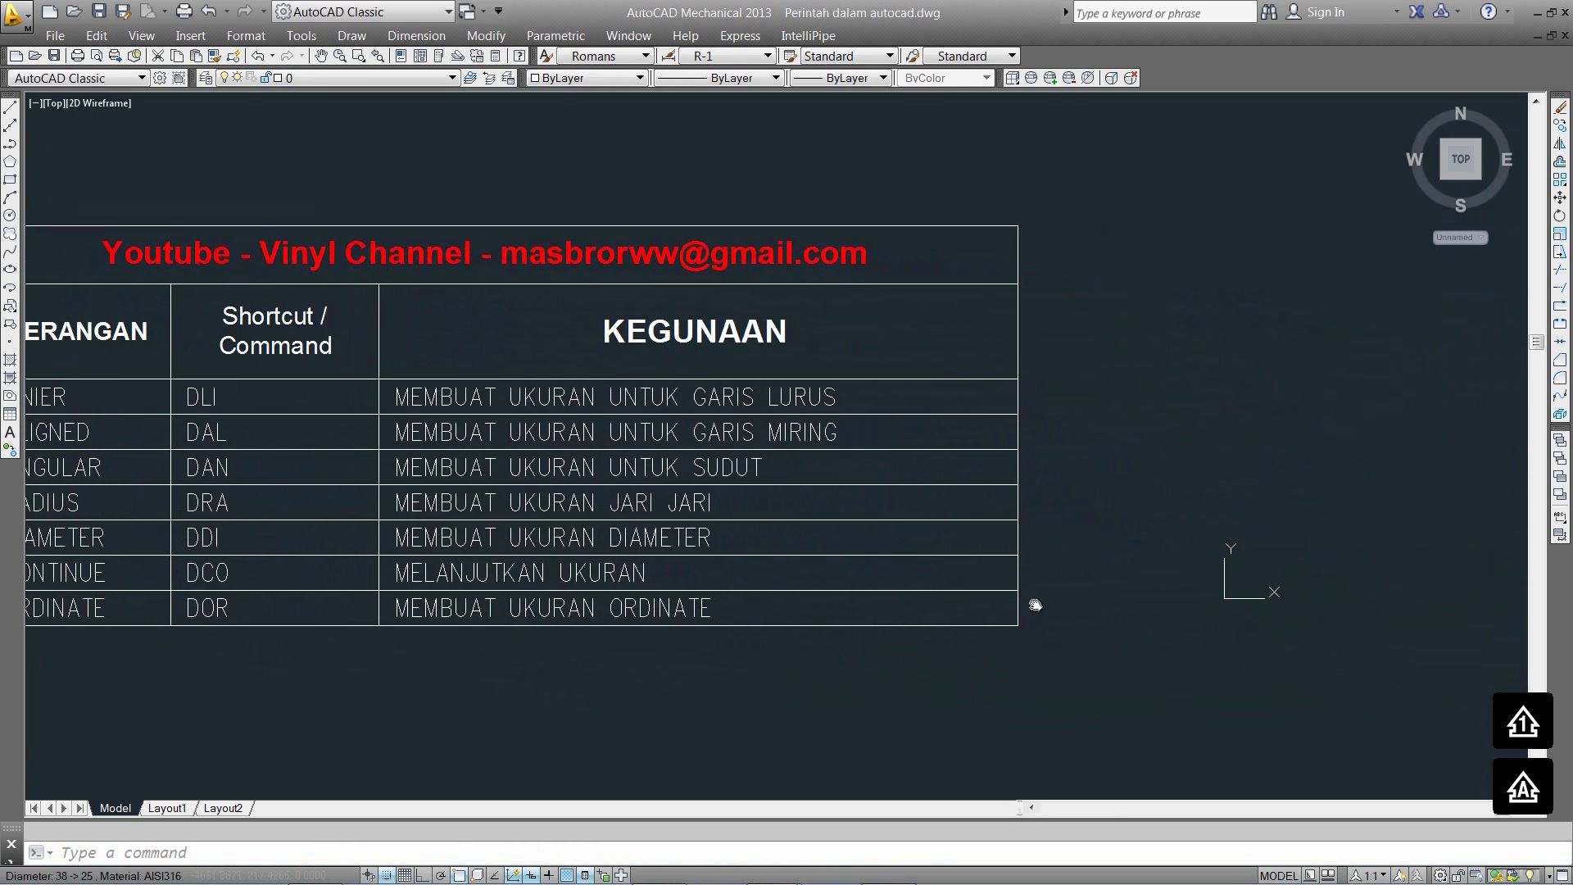
middle_click_drag(1185, 552, 938, 605)
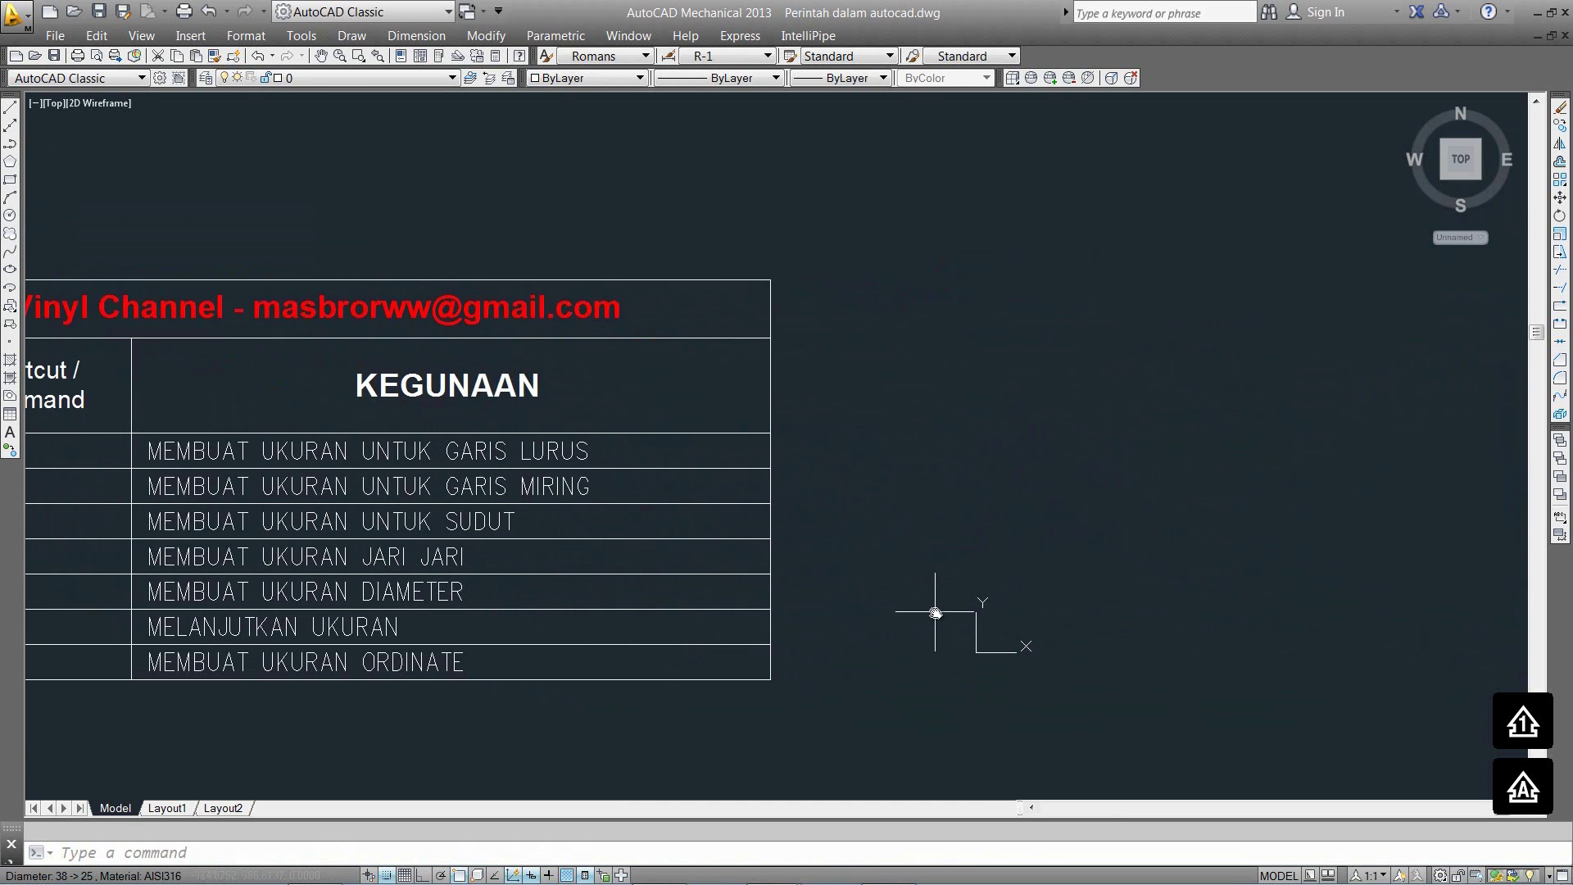
type("rec")
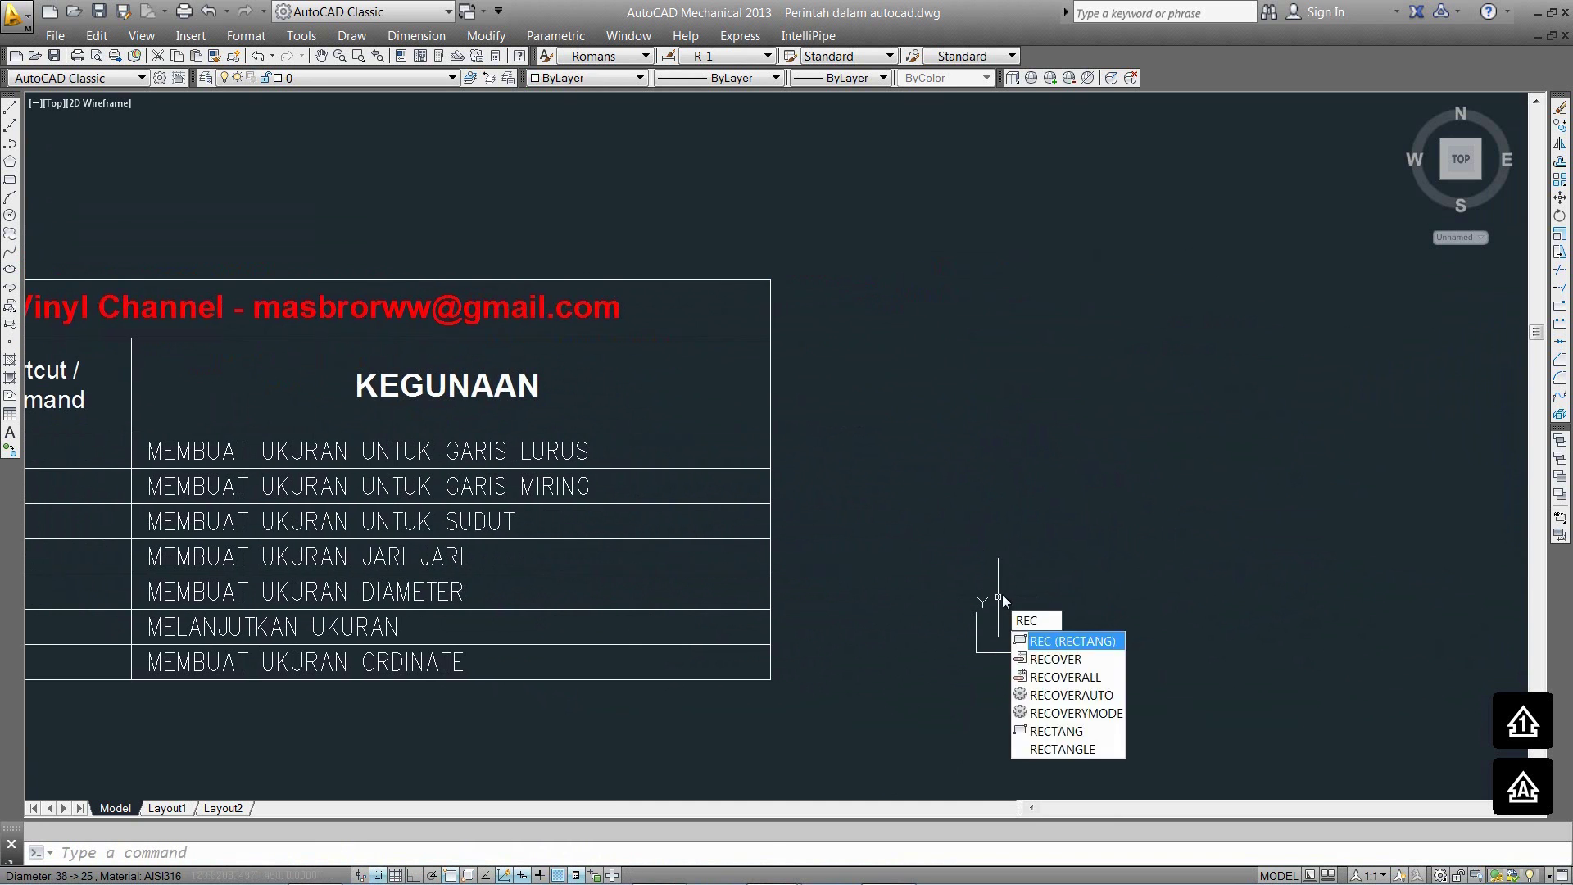
key("Return")
left_click(981, 305)
left_click(1434, 672)
Draw the first circular hole near the plate's upper-left area.
middle_click_drag(1168, 481, 863, 486)
scroll(862, 486, "up", 2)
type("c")
scroll(769, 481, "down", 4)
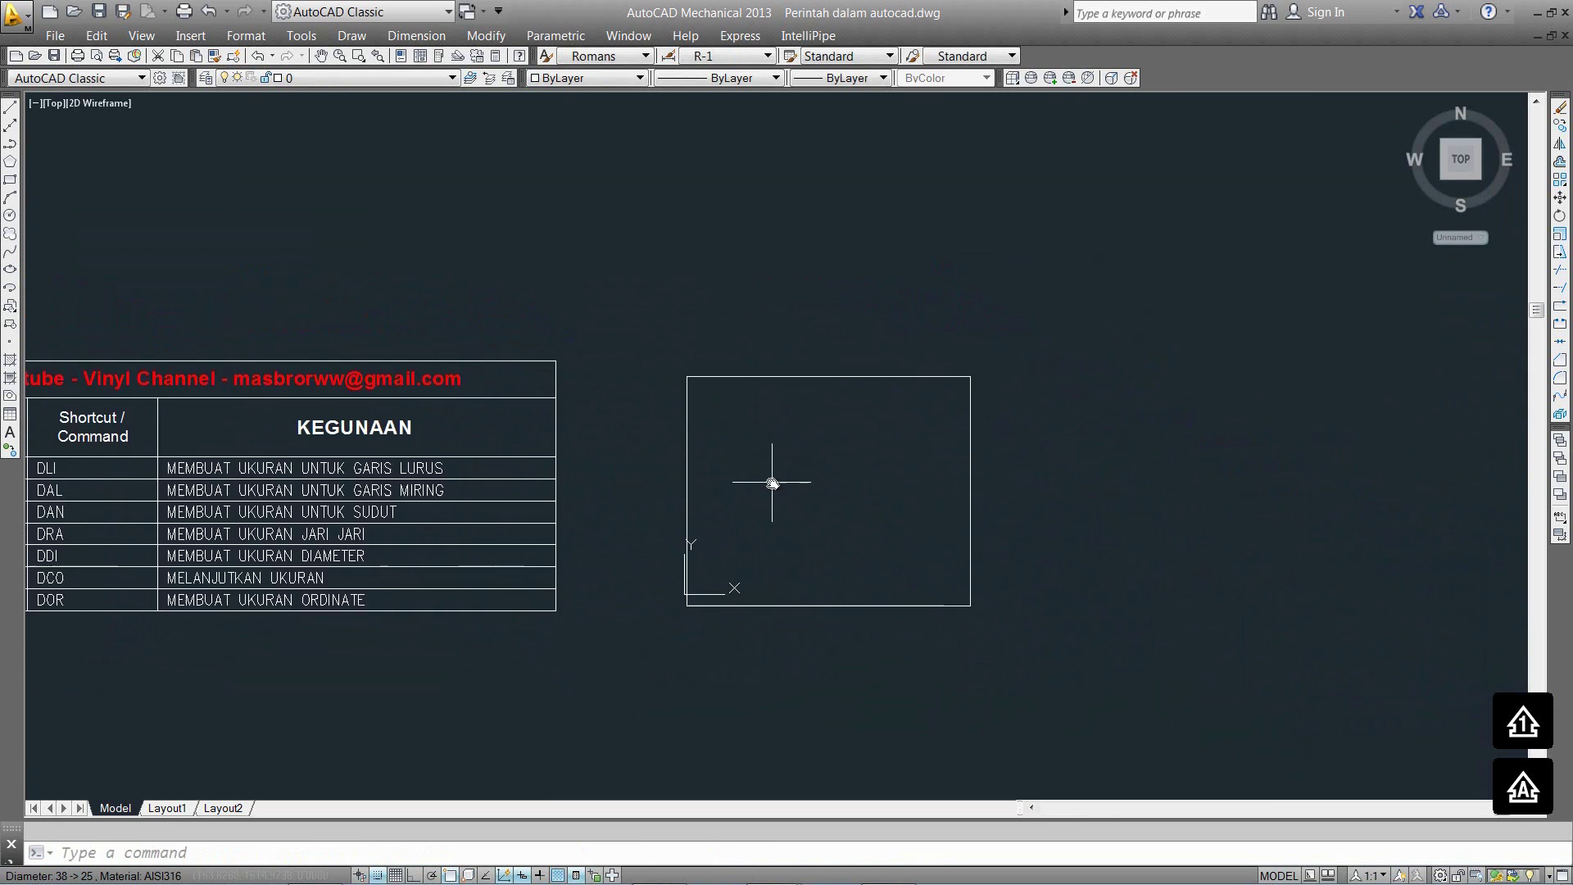
scroll(767, 457, "up", 2)
key("Return")
left_click(707, 373)
Copy the hole to eight scattered points across the plate.
type("co")
key("Return")
left_click(746, 348)
left_click(694, 399)
key("Return")
left_click(1003, 378)
left_click(754, 512)
left_click(901, 414)
left_click(996, 538)
left_click(836, 624)
left_click(871, 506)
left_click(1004, 636)
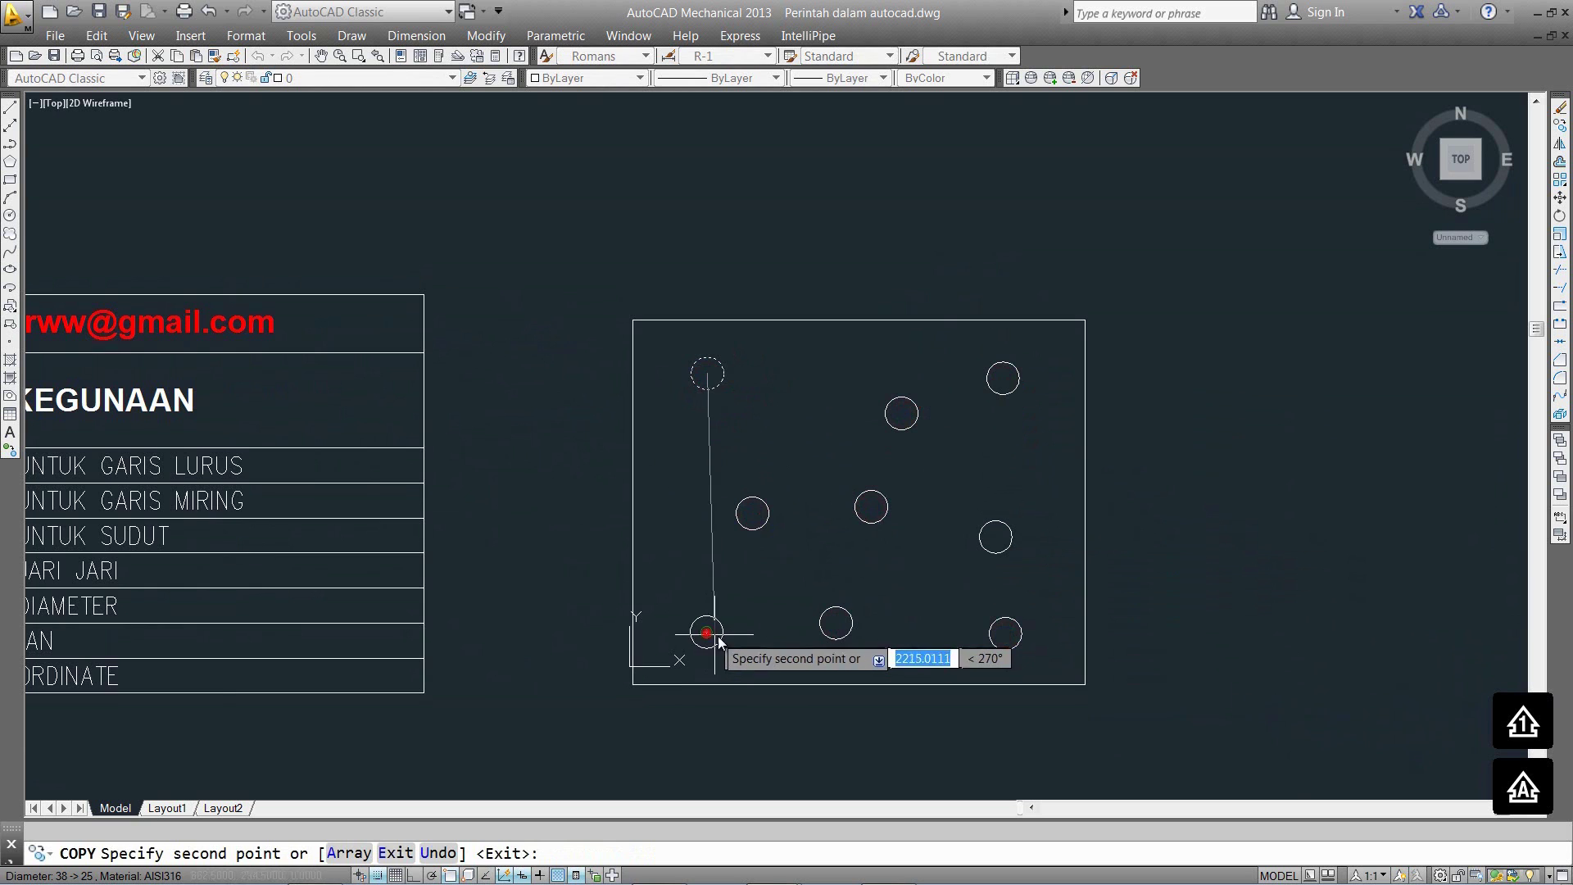
left_click(705, 632)
key("Return")
Reframe the view on the finished plate and enter the UCS command.
scroll(737, 656, "up", 2)
middle_click_drag(758, 660, 741, 581)
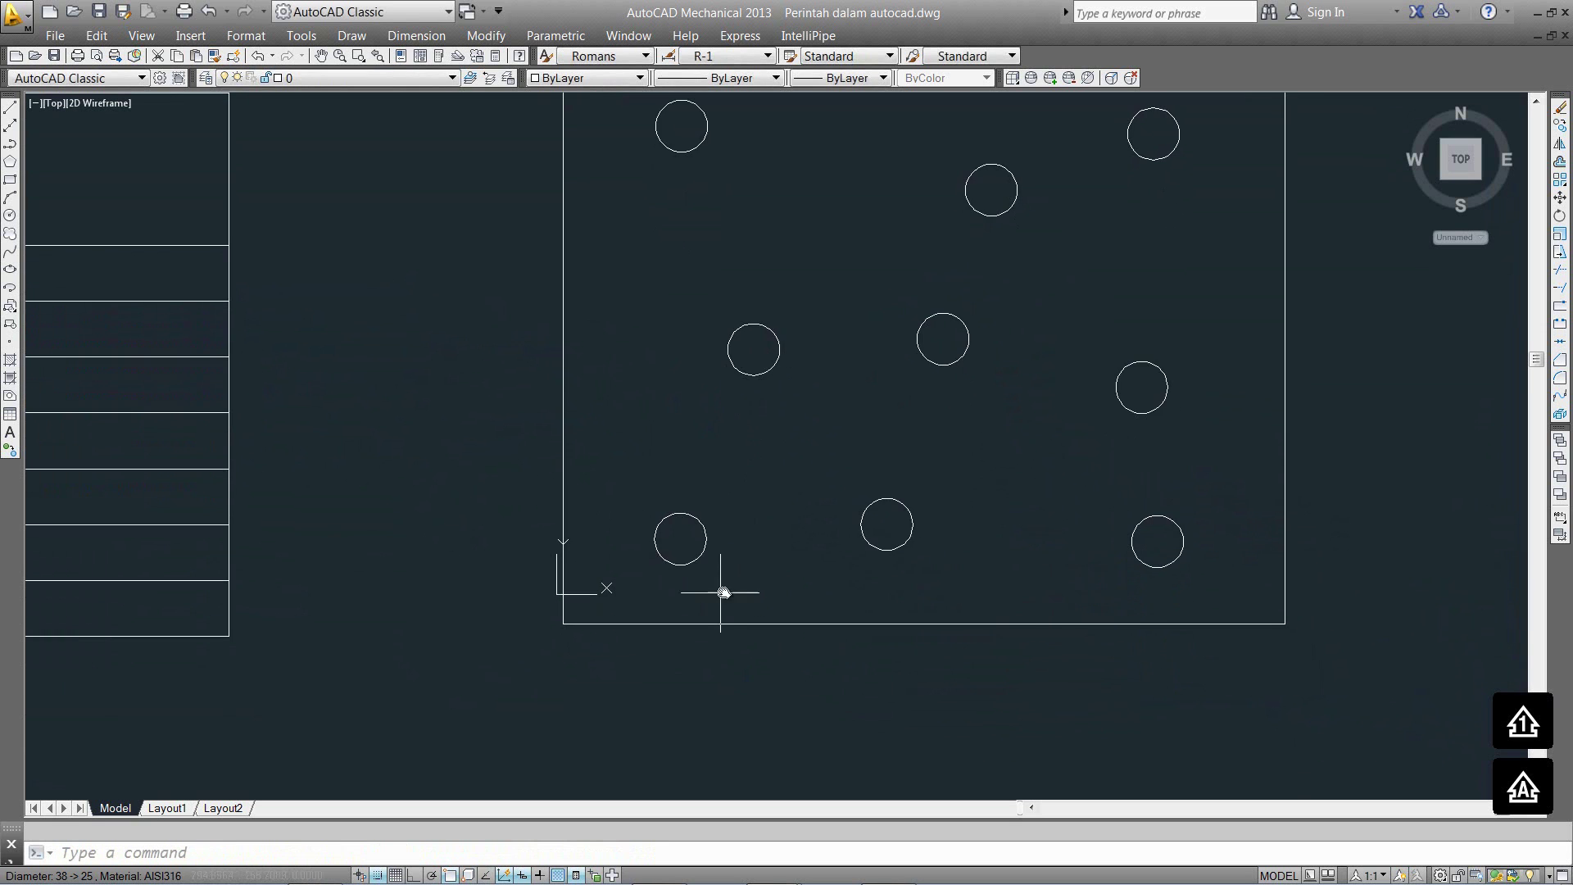
middle_click_drag(1000, 511, 782, 604)
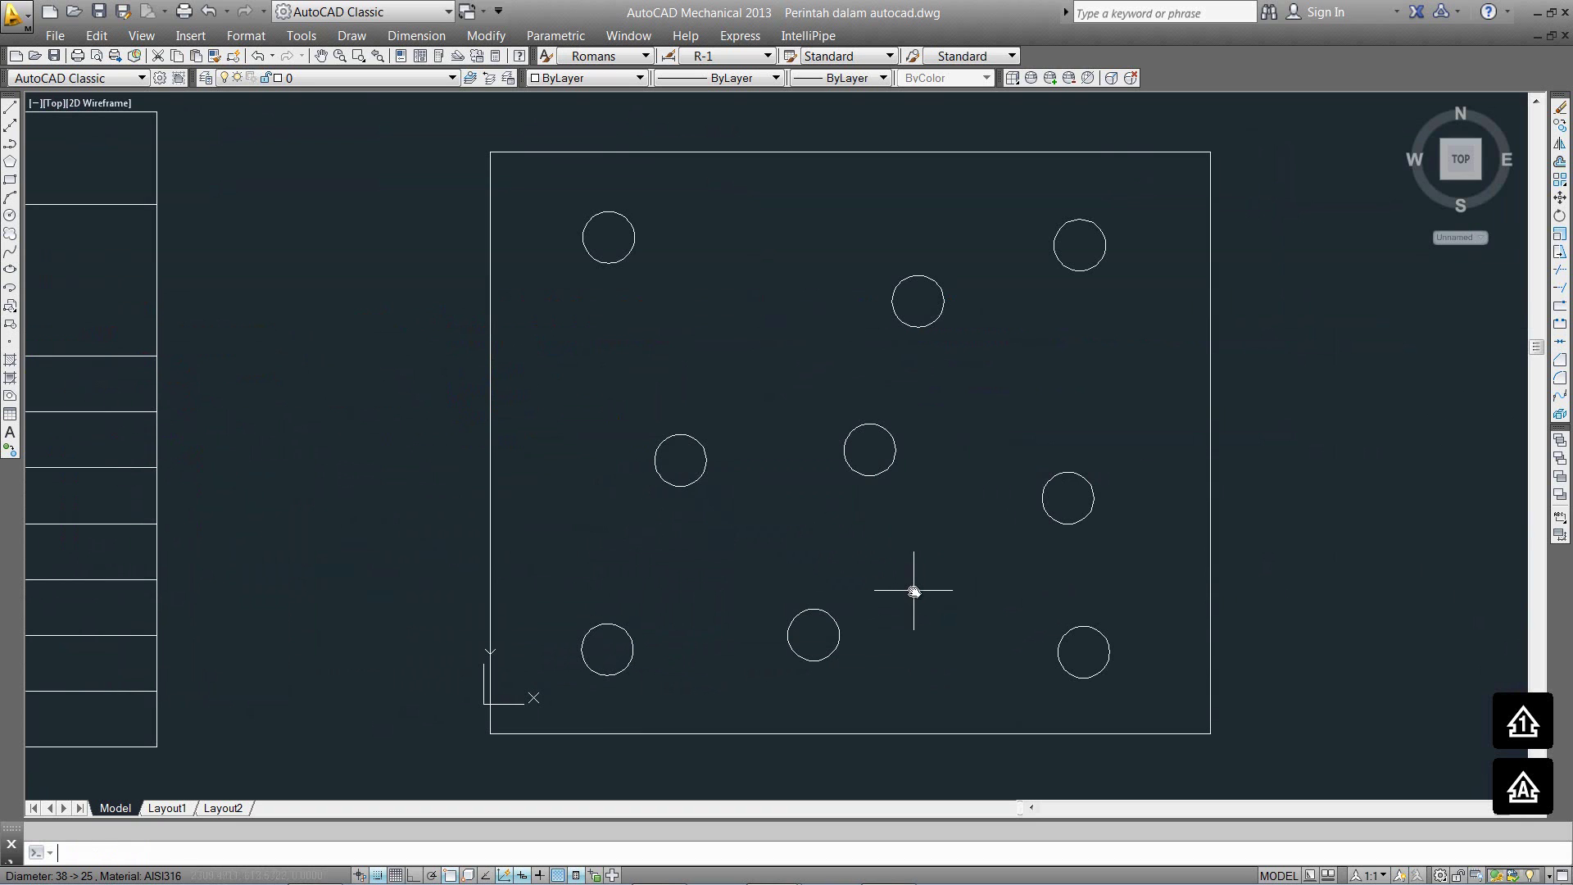
type("UCS")
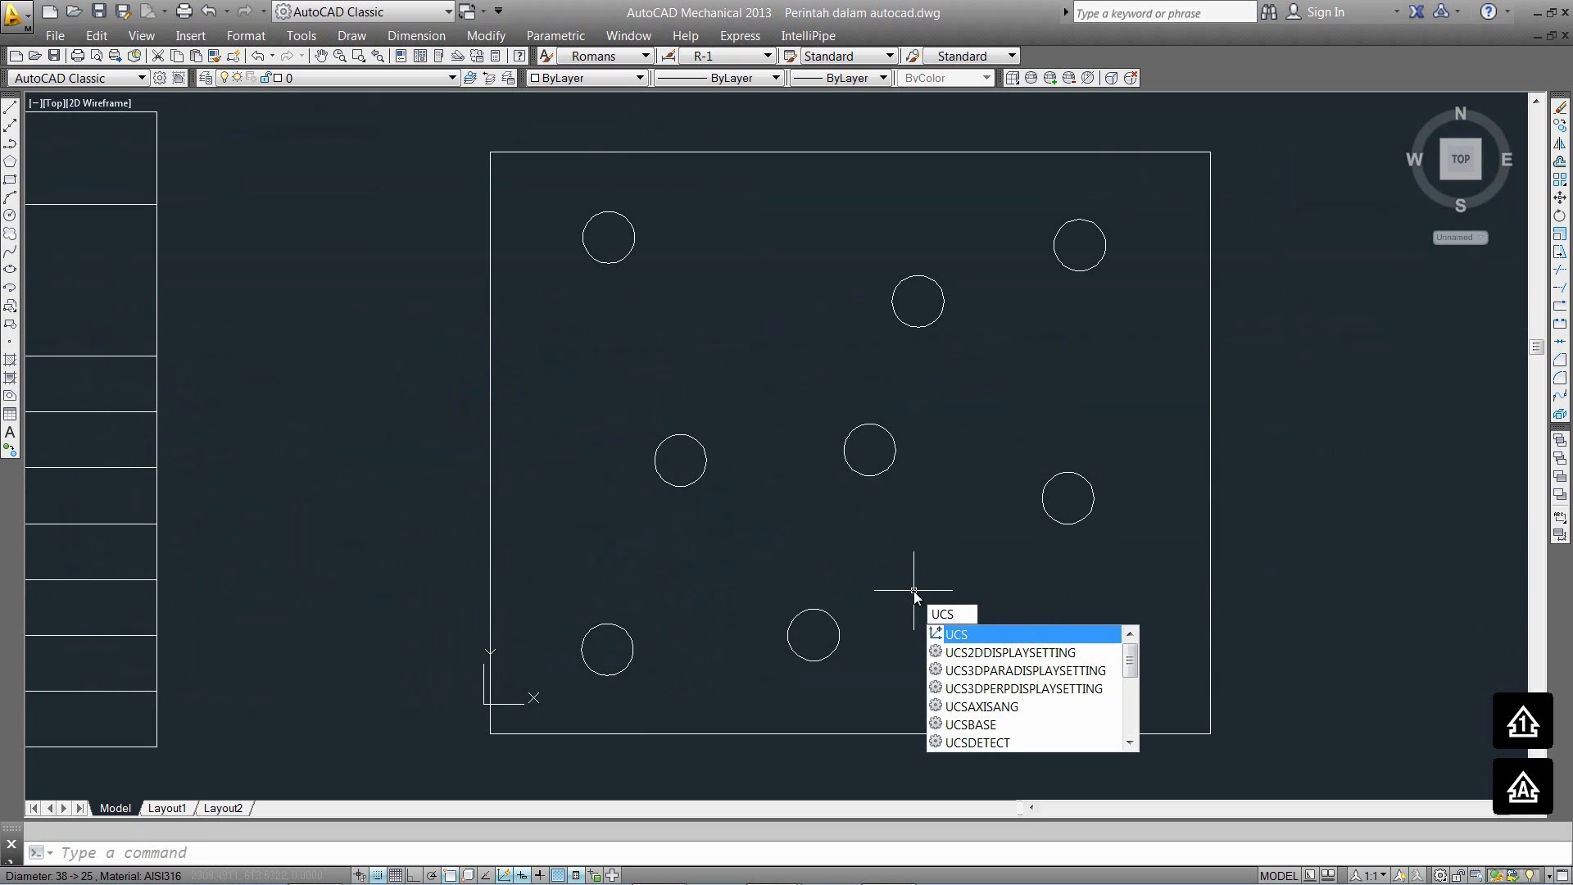
key("Return")
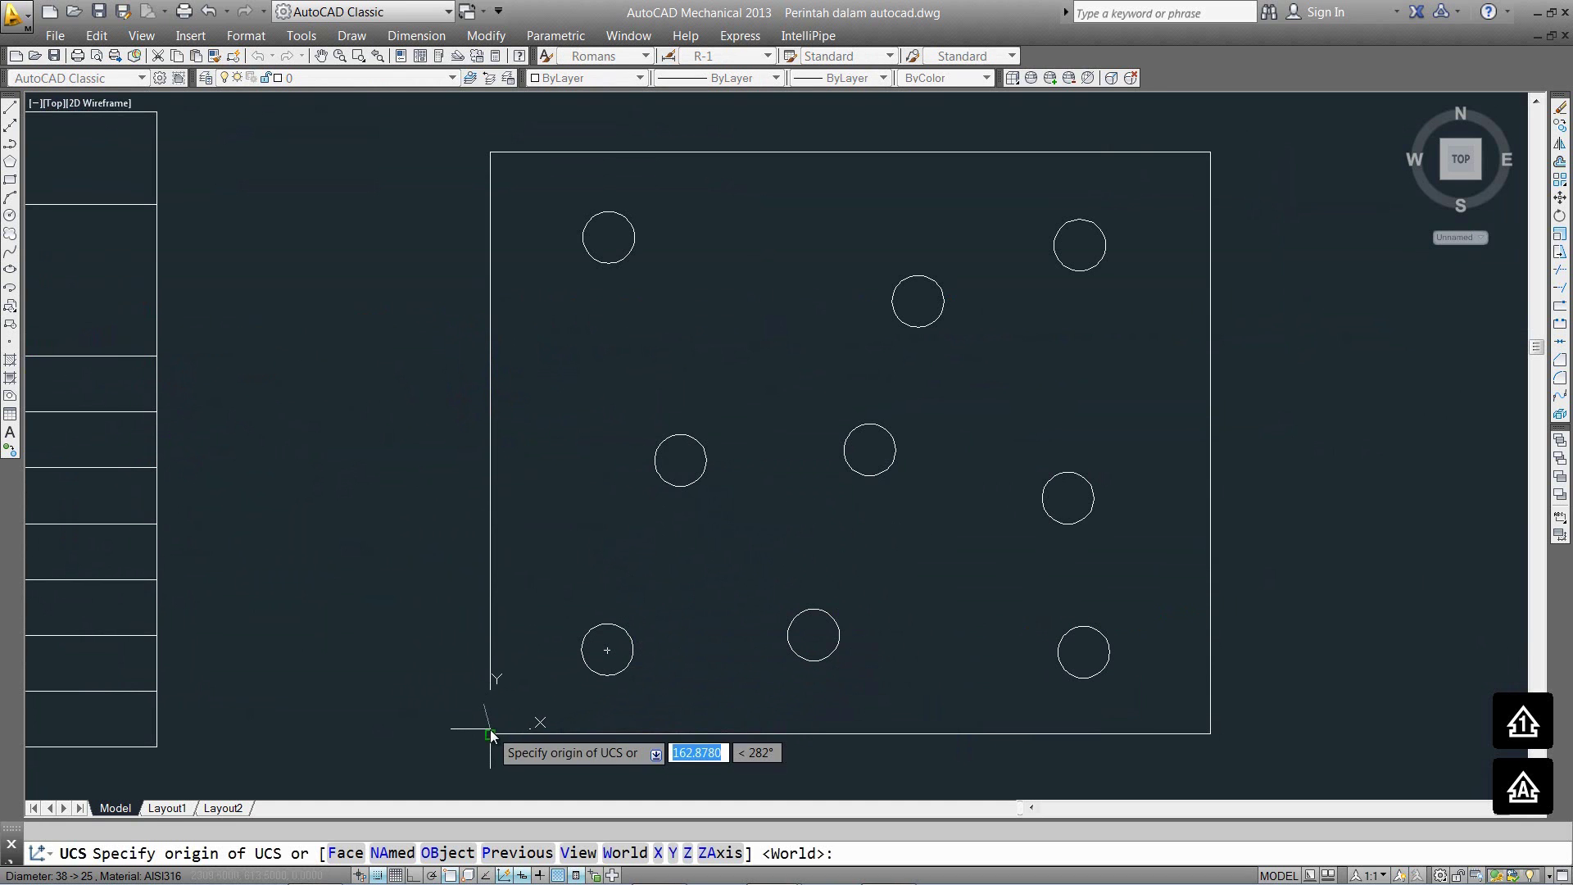
Snap the UCS origin to the plate's lower-left corner, keeping the default axes.
scroll(496, 738, "up", 5)
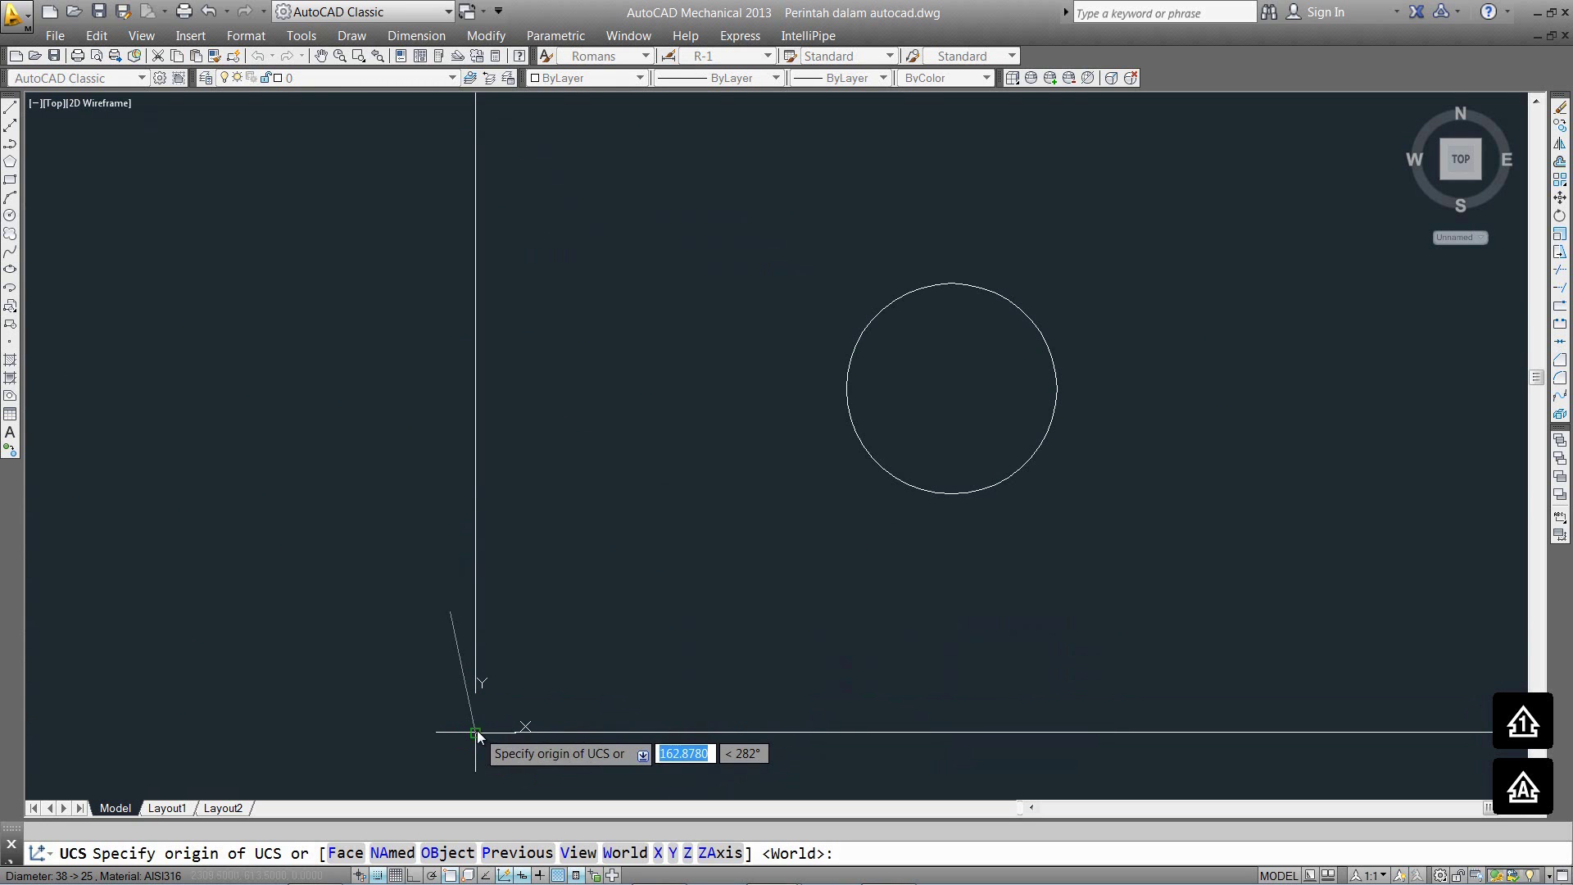
left_click(477, 731)
key("Return")
Frame the whole plate and start an ordinate dimension with DOR.
scroll(495, 657, "down", 4)
scroll(440, 579, "down", 2)
scroll(527, 598, "down", 3)
scroll(492, 557, "up", 2)
middle_click_drag(484, 548, 572, 578)
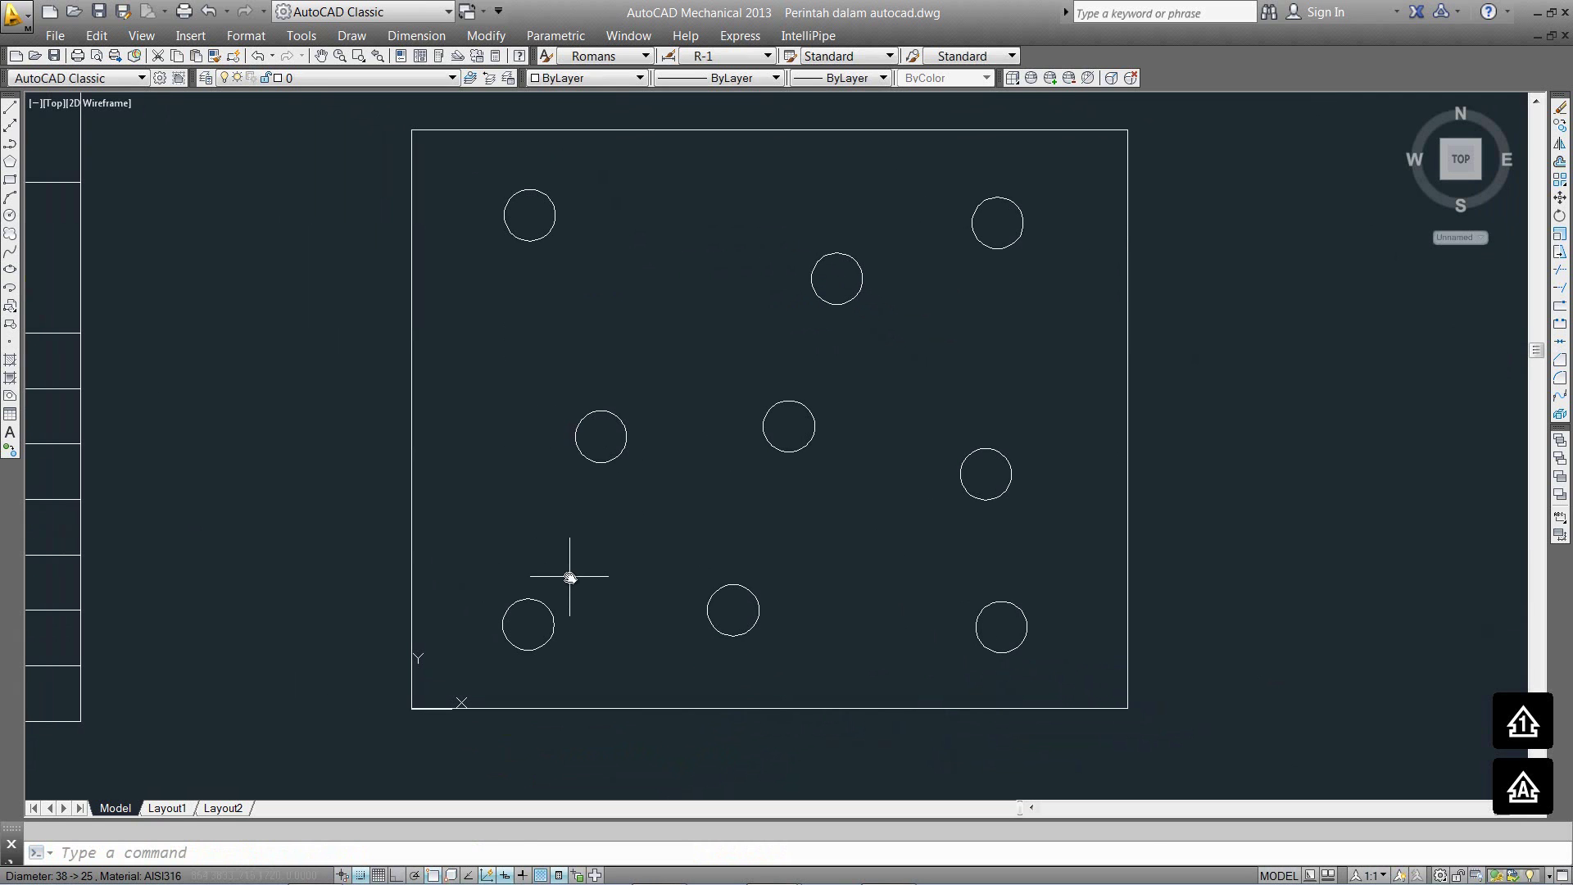
type("DO")
type("R")
key("Return")
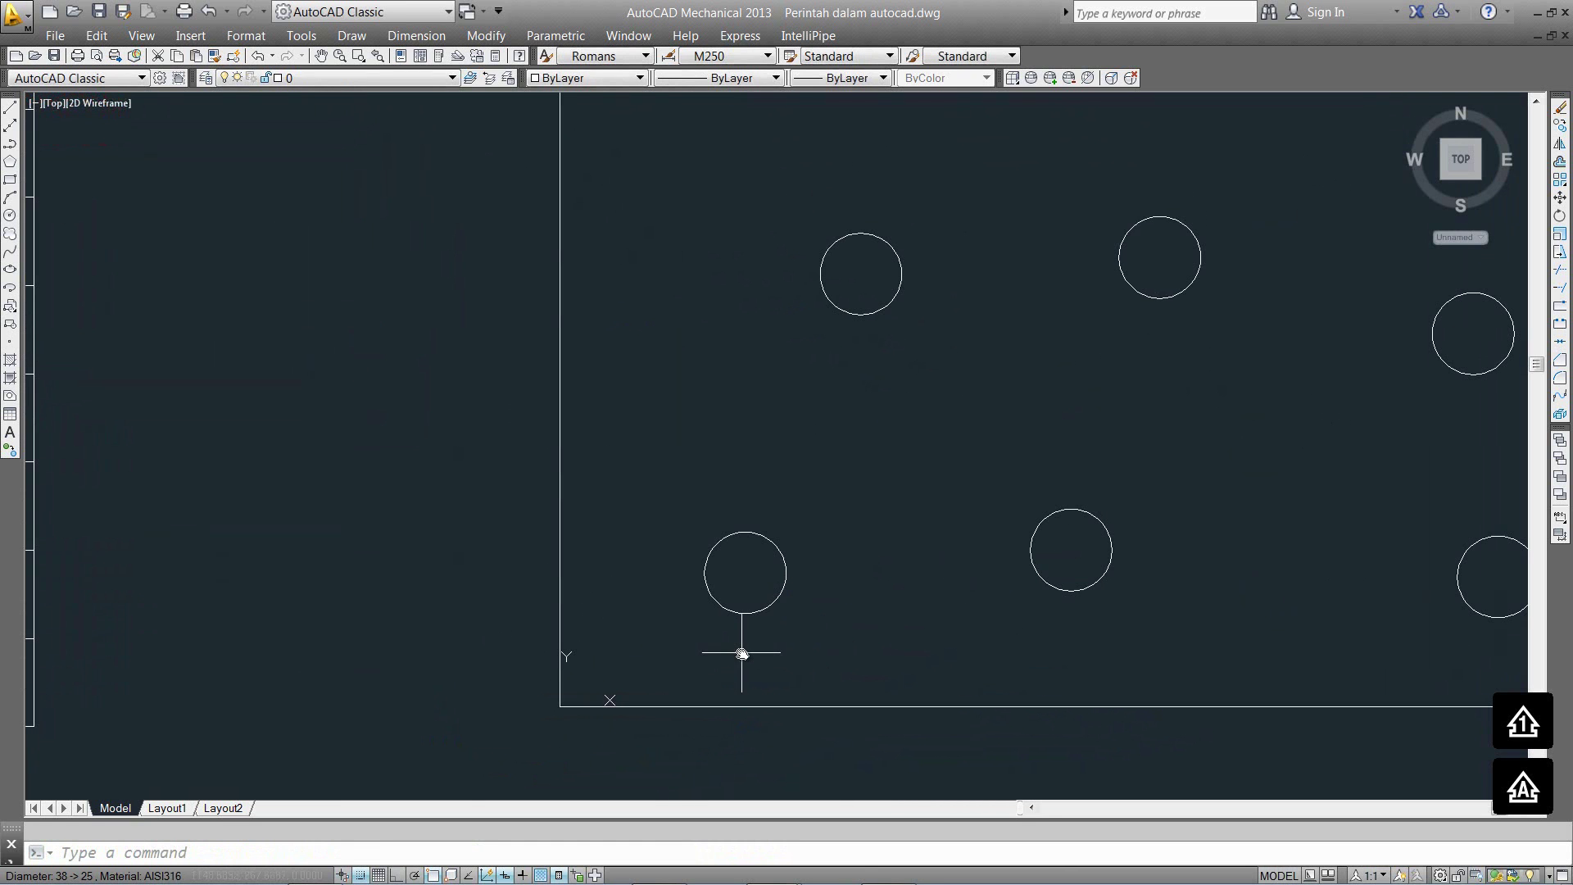
Place the 0 ordinate dimensions for X and Y at the plate's lower-left origin corner.
type("O")
type("R")
key("Return")
left_click(561, 710)
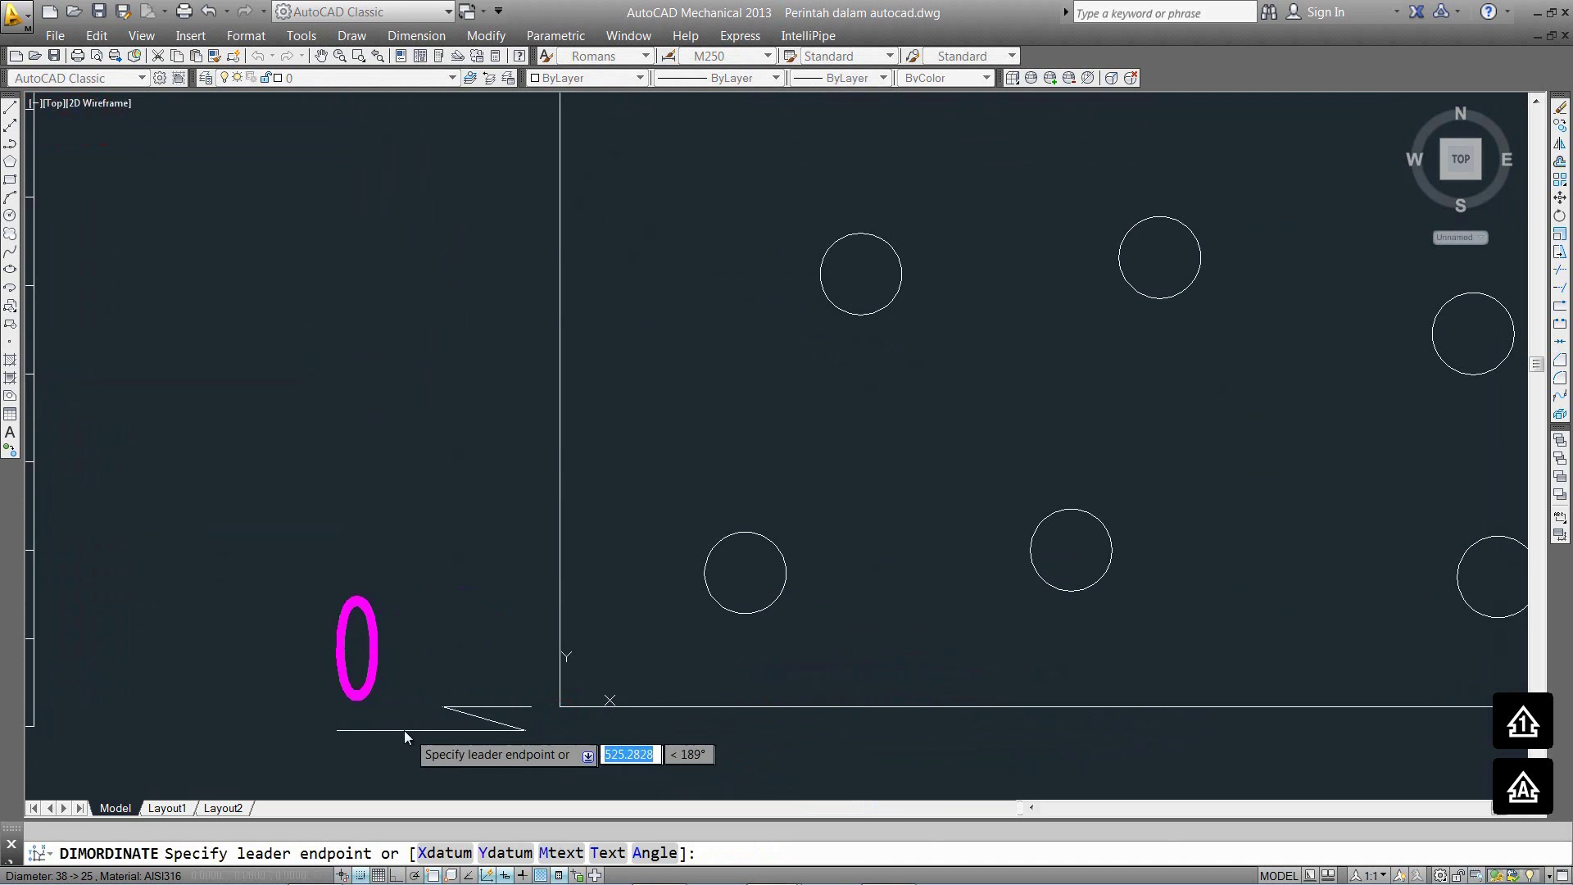
key("F8")
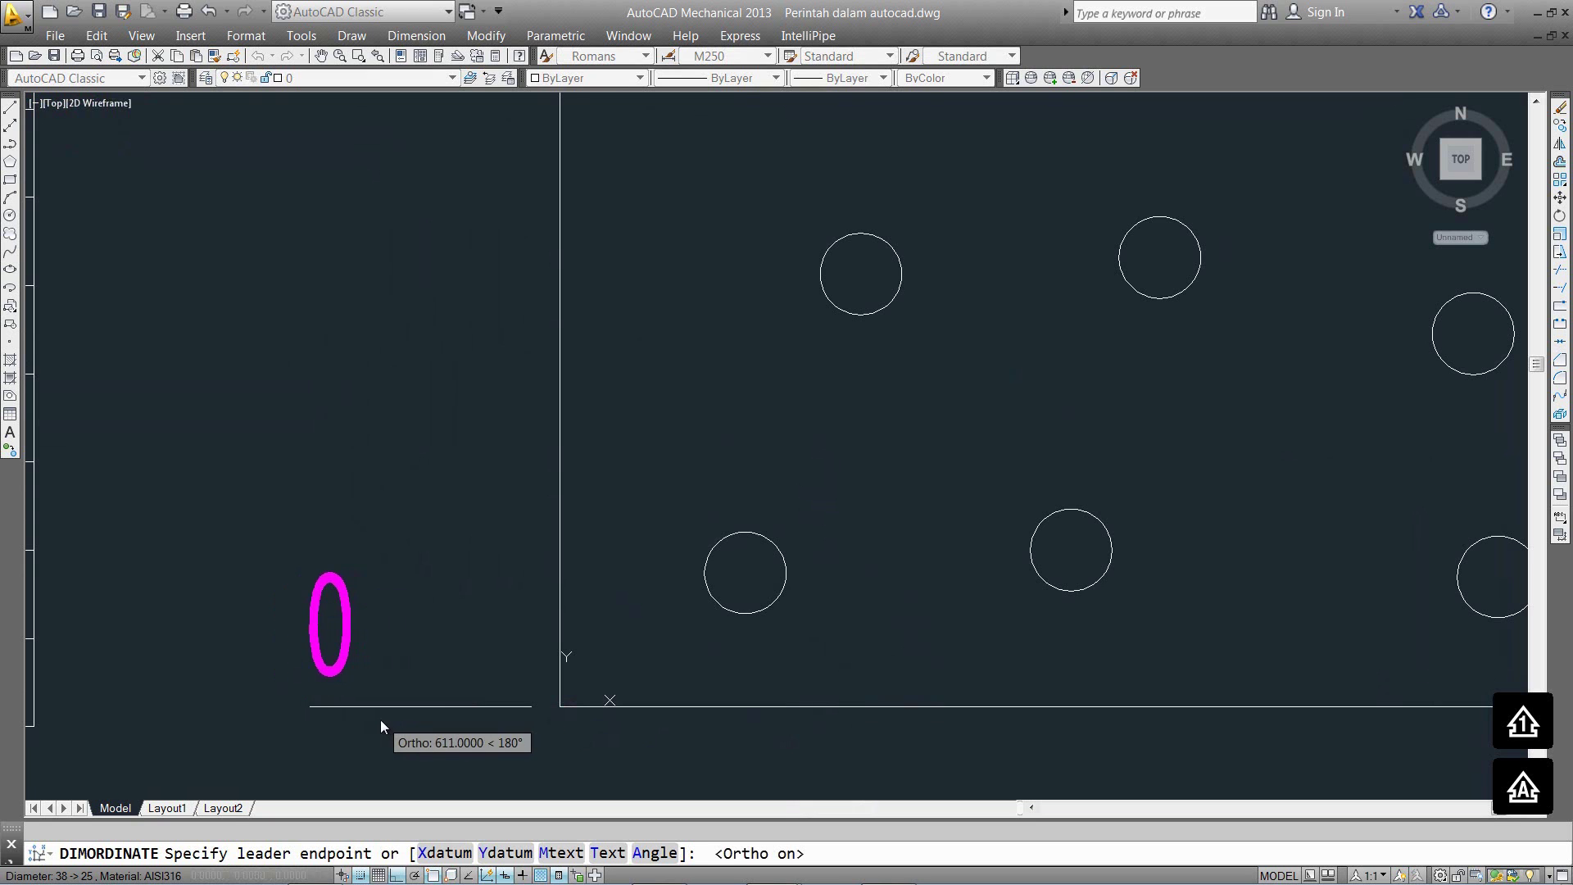
left_click(362, 732)
scroll(500, 574, "down", 4)
scroll(475, 655, "up", 2)
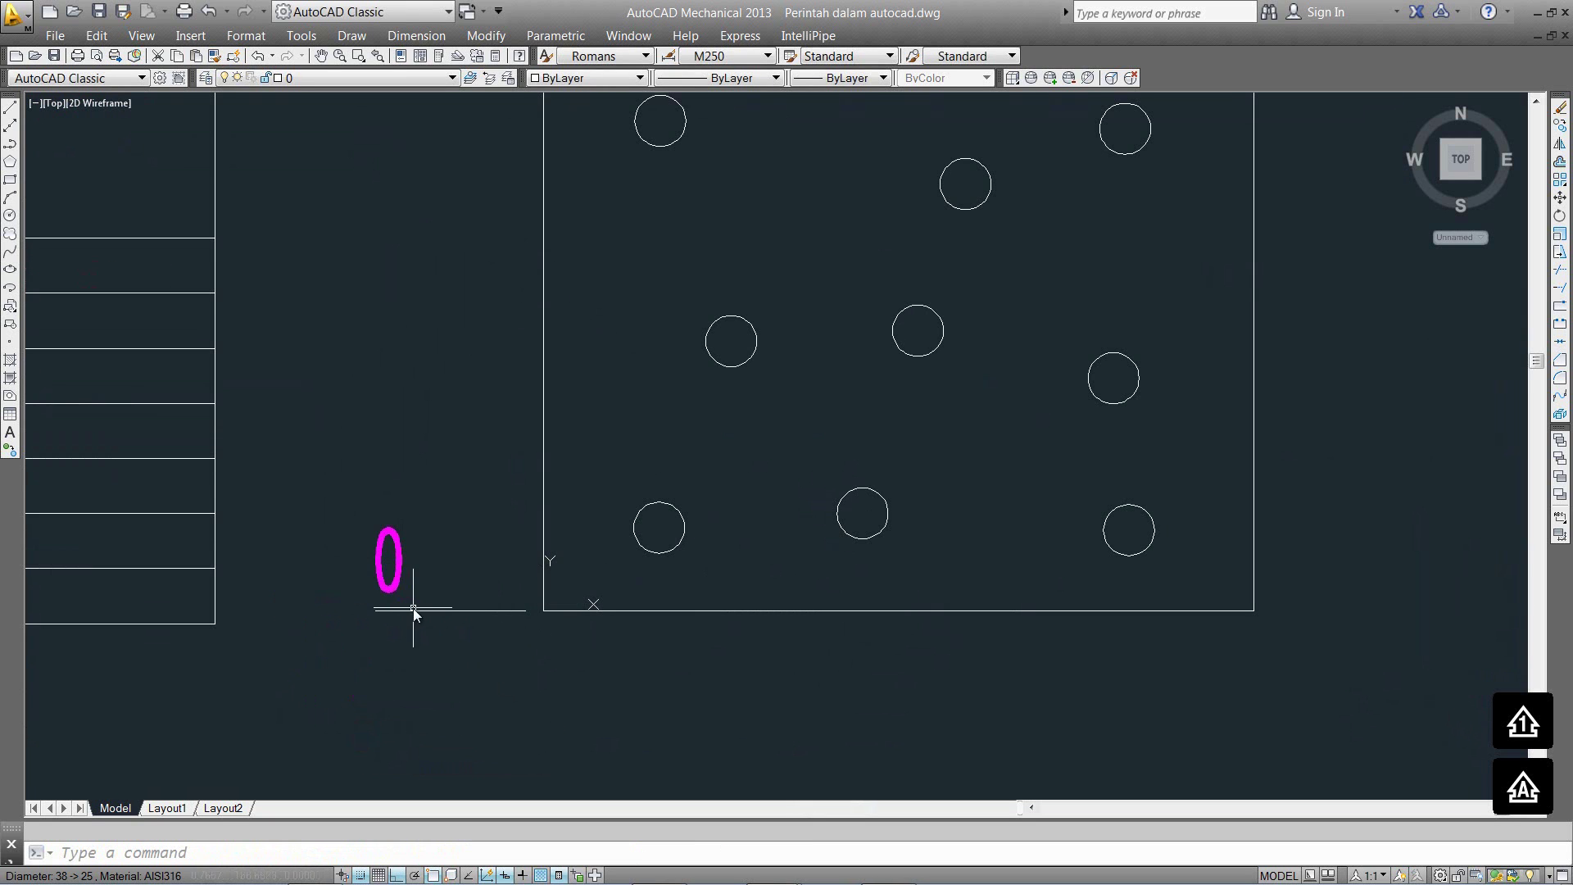
key("Return")
left_click(544, 611)
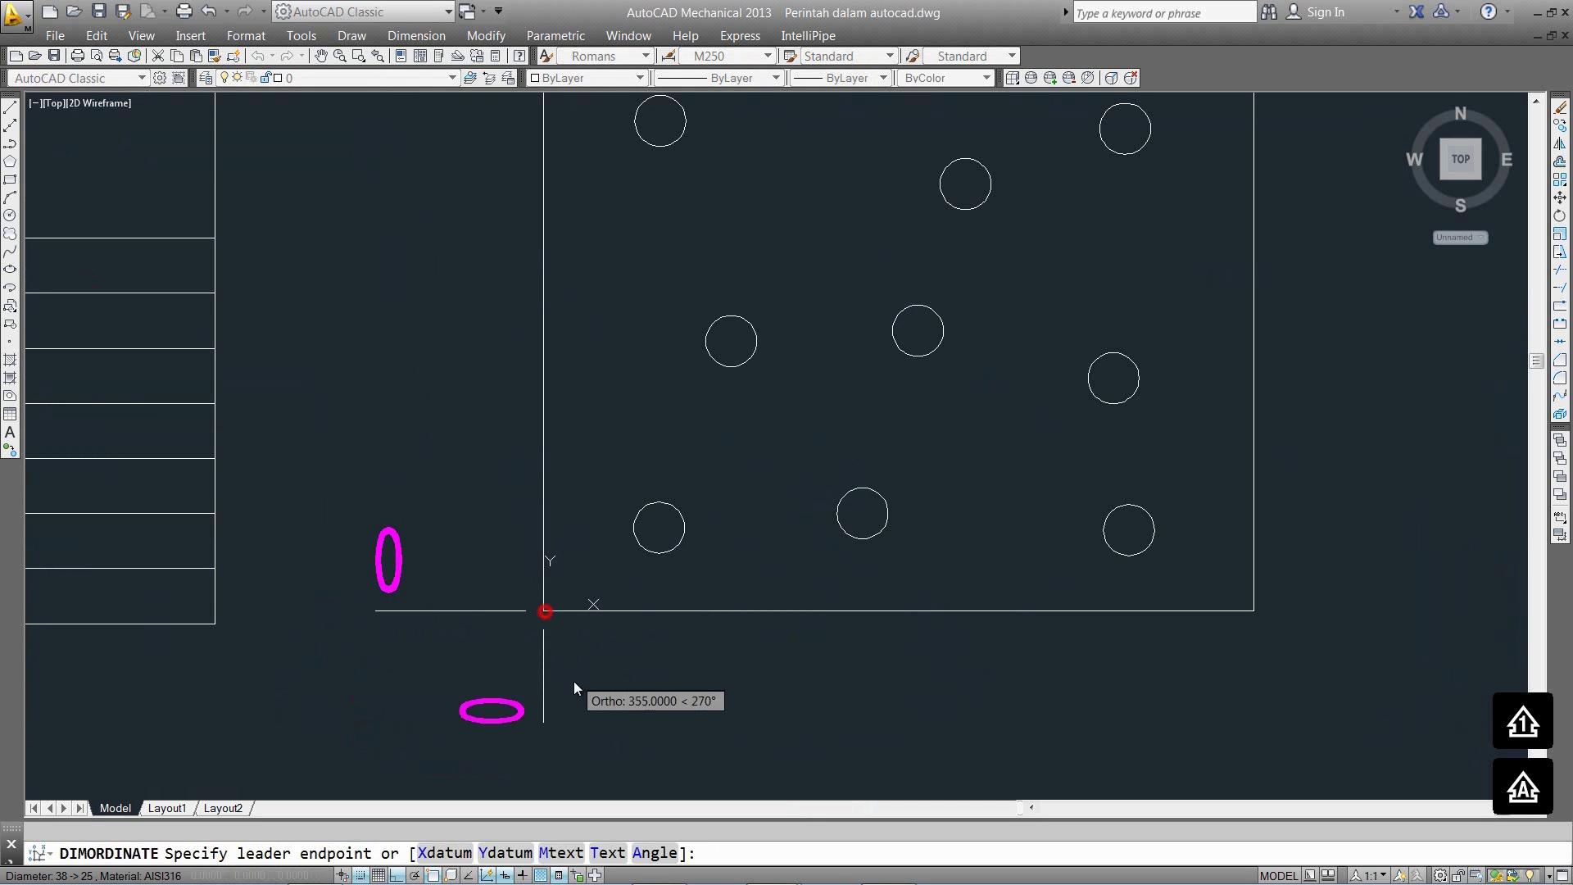
left_click(579, 749)
middle_click_drag(731, 558, 580, 583)
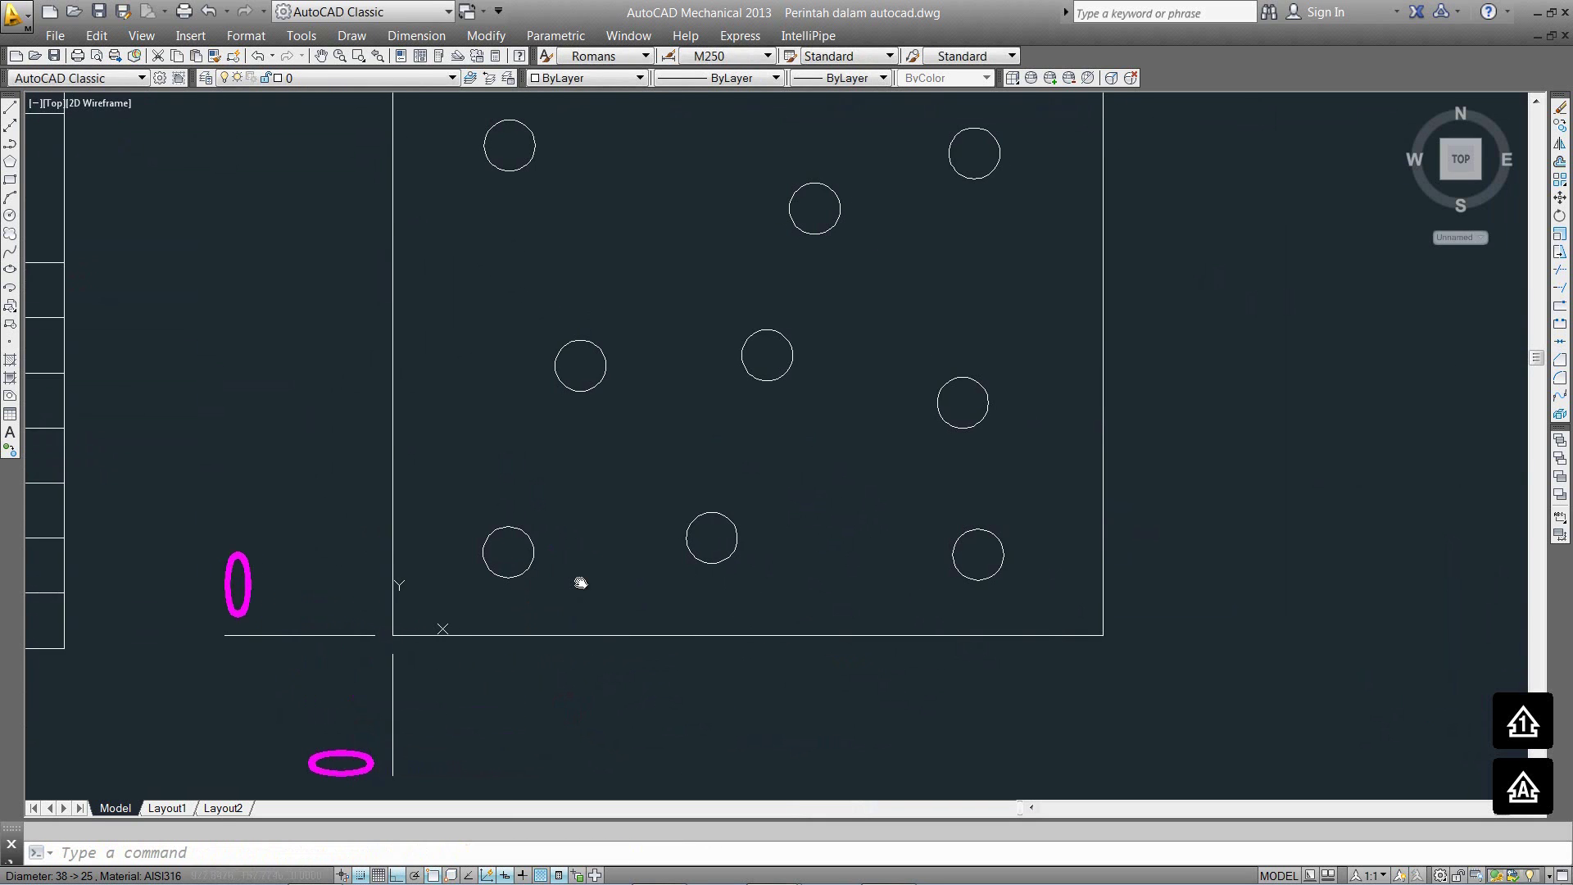
Dimension the lower-left hole with ordinates 114 and 157.
key("Return")
left_click(533, 552)
scroll(574, 564, "up", 2)
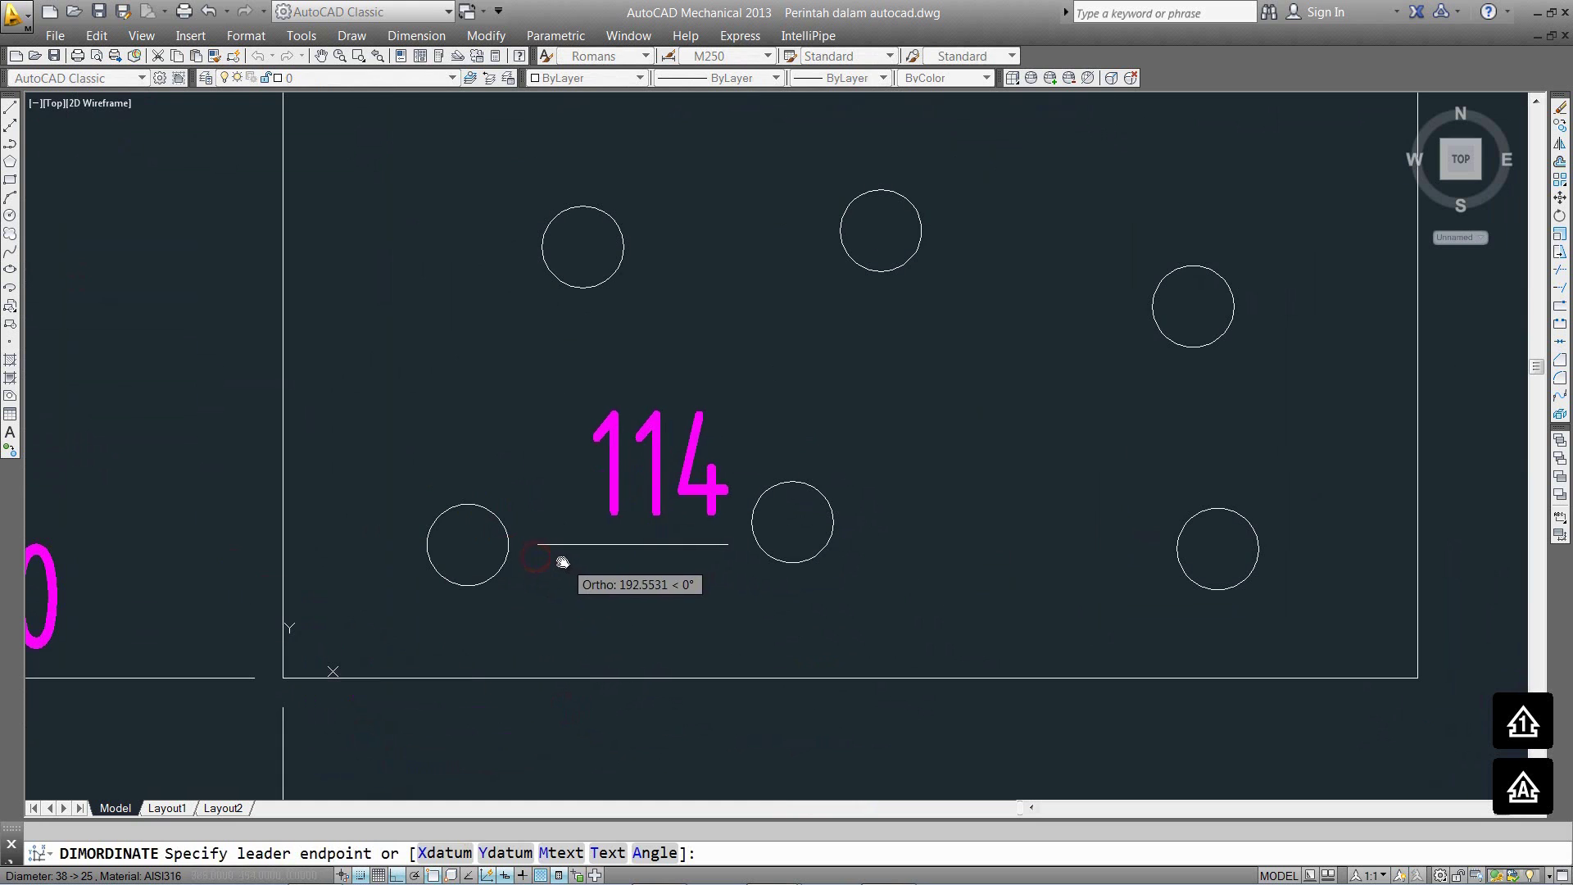
left_click(557, 562)
key("Return")
left_click(467, 507)
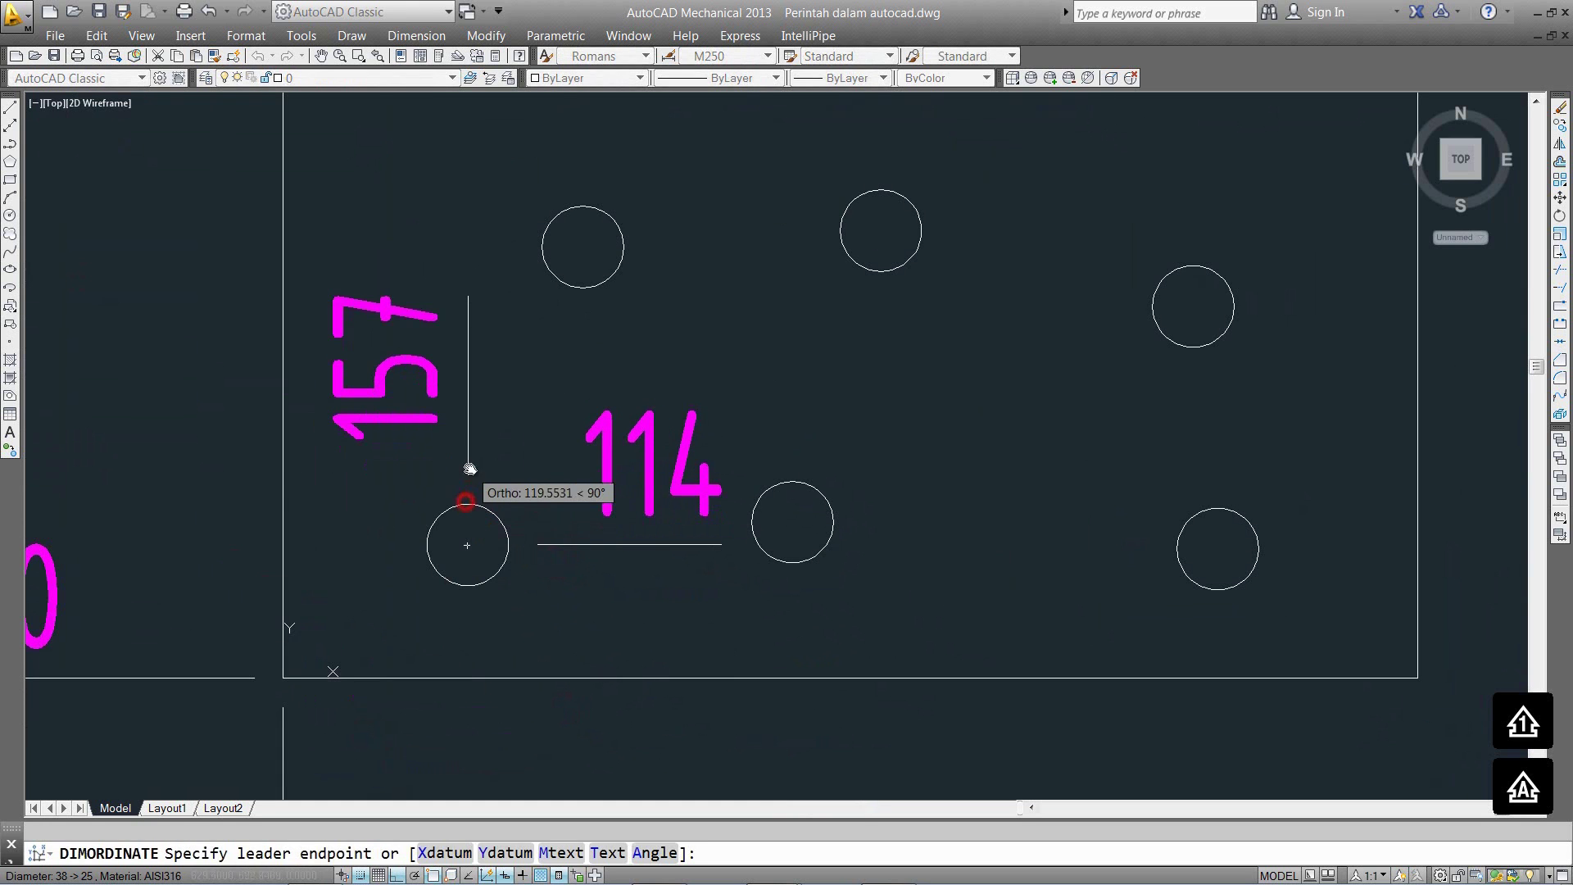
left_click(473, 445)
scroll(472, 444, "down", 2)
Dimension the middle-left hole with ordinates 368 and 256.
key("Return")
left_click(547, 337)
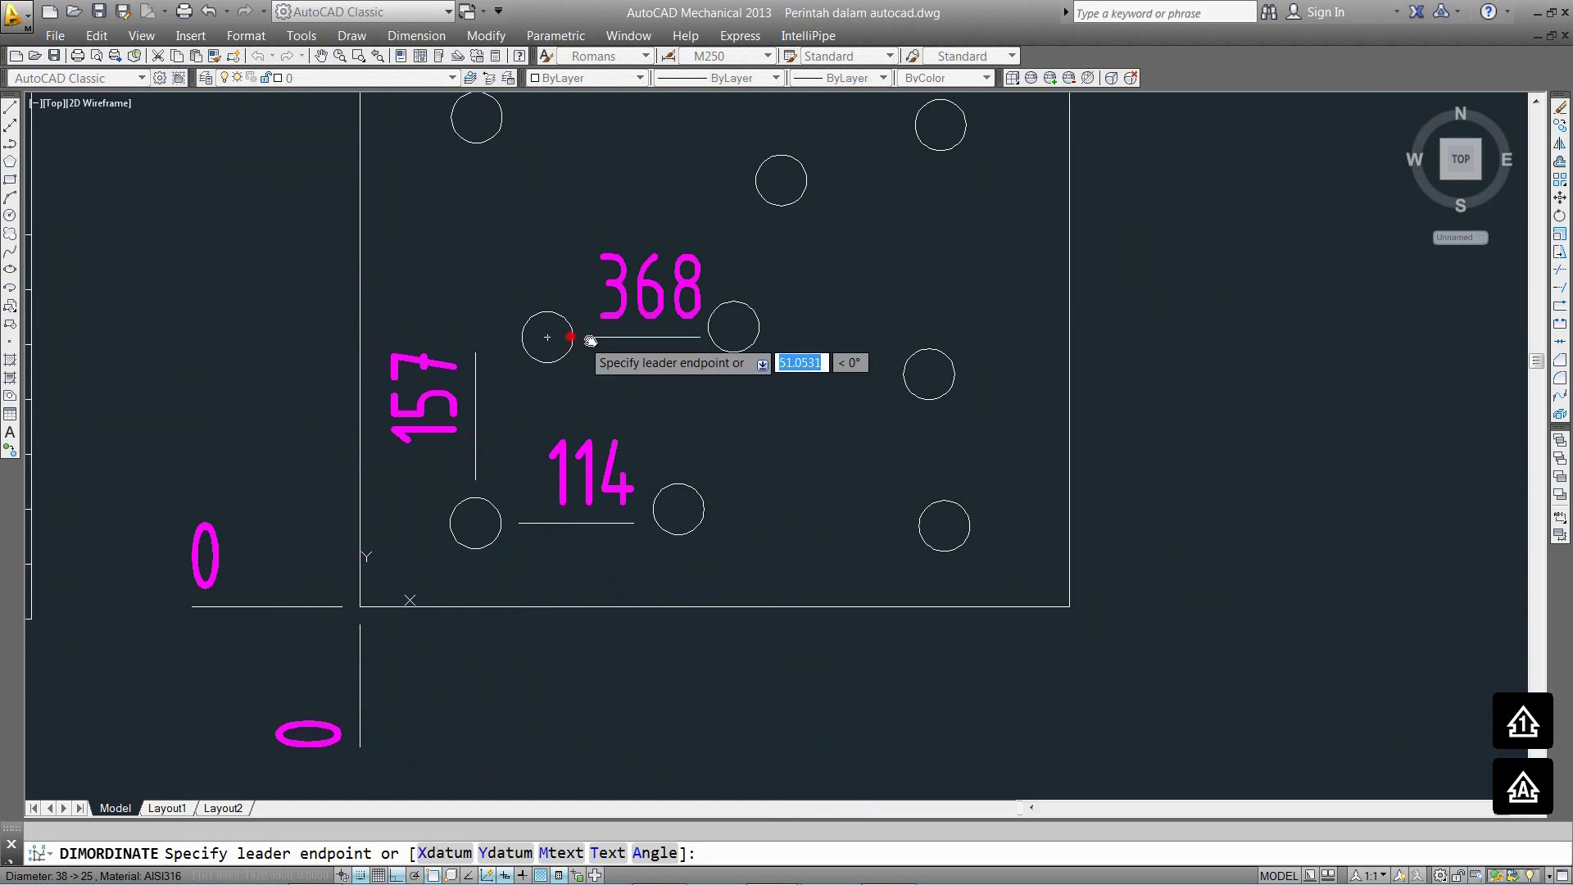
left_click(602, 351)
key("Return")
left_click(548, 336)
left_click(551, 275)
Pan to the origin corner and check the plate's bottom edge.
middle_click_drag(617, 283, 647, 409)
middle_click_drag(504, 609, 751, 450)
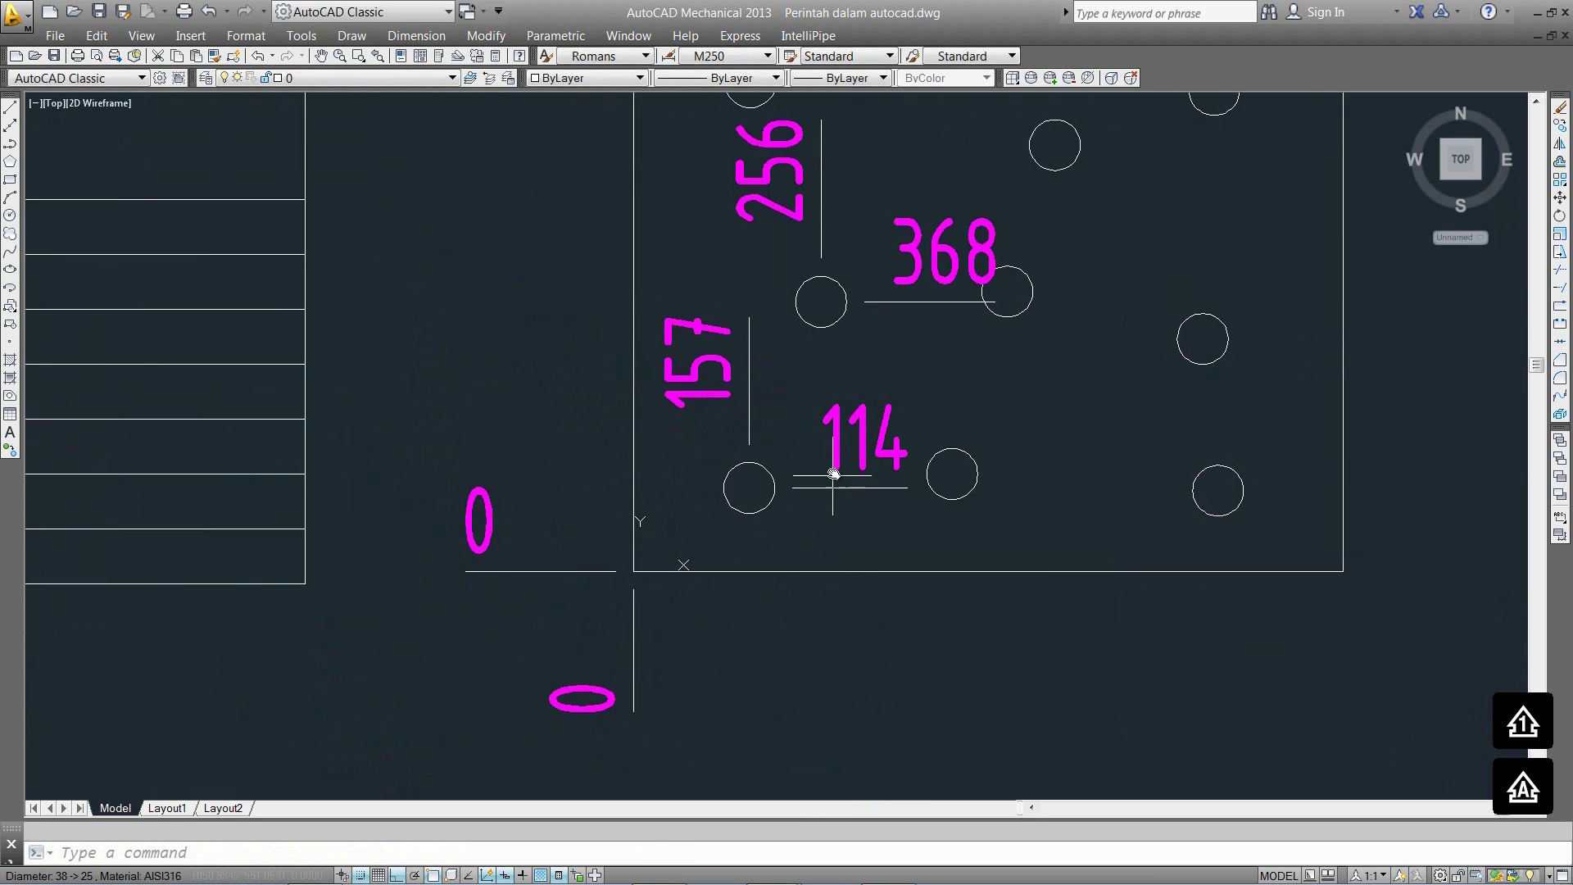
scroll(874, 436, "up", 2)
middle_click_drag(846, 516, 728, 430)
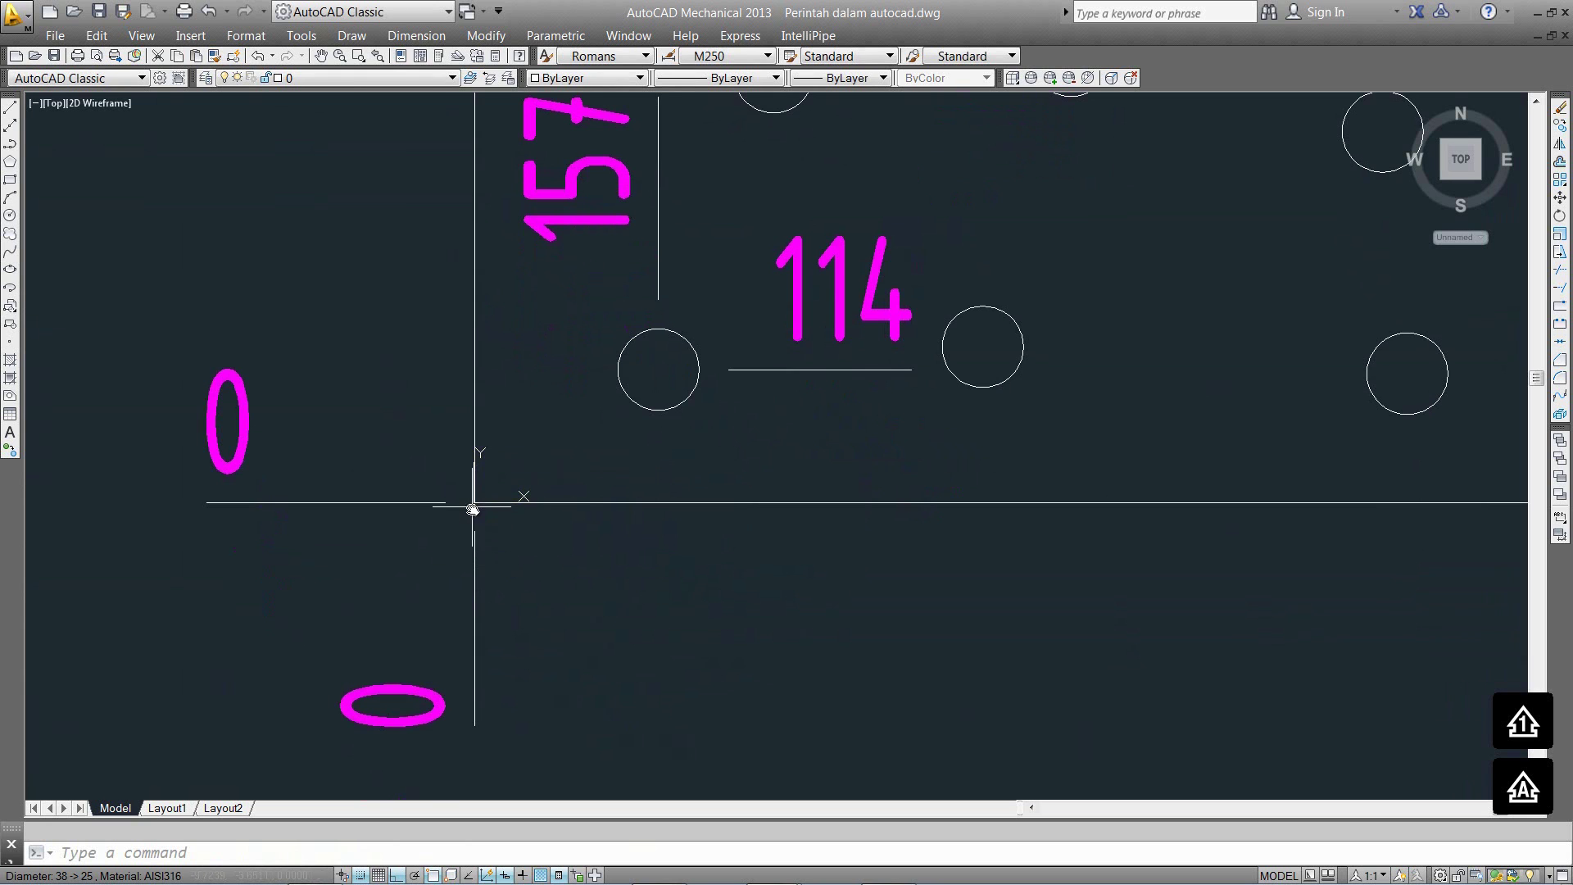
left_click(710, 506)
key("Escape")
middle_click_drag(620, 392, 724, 265)
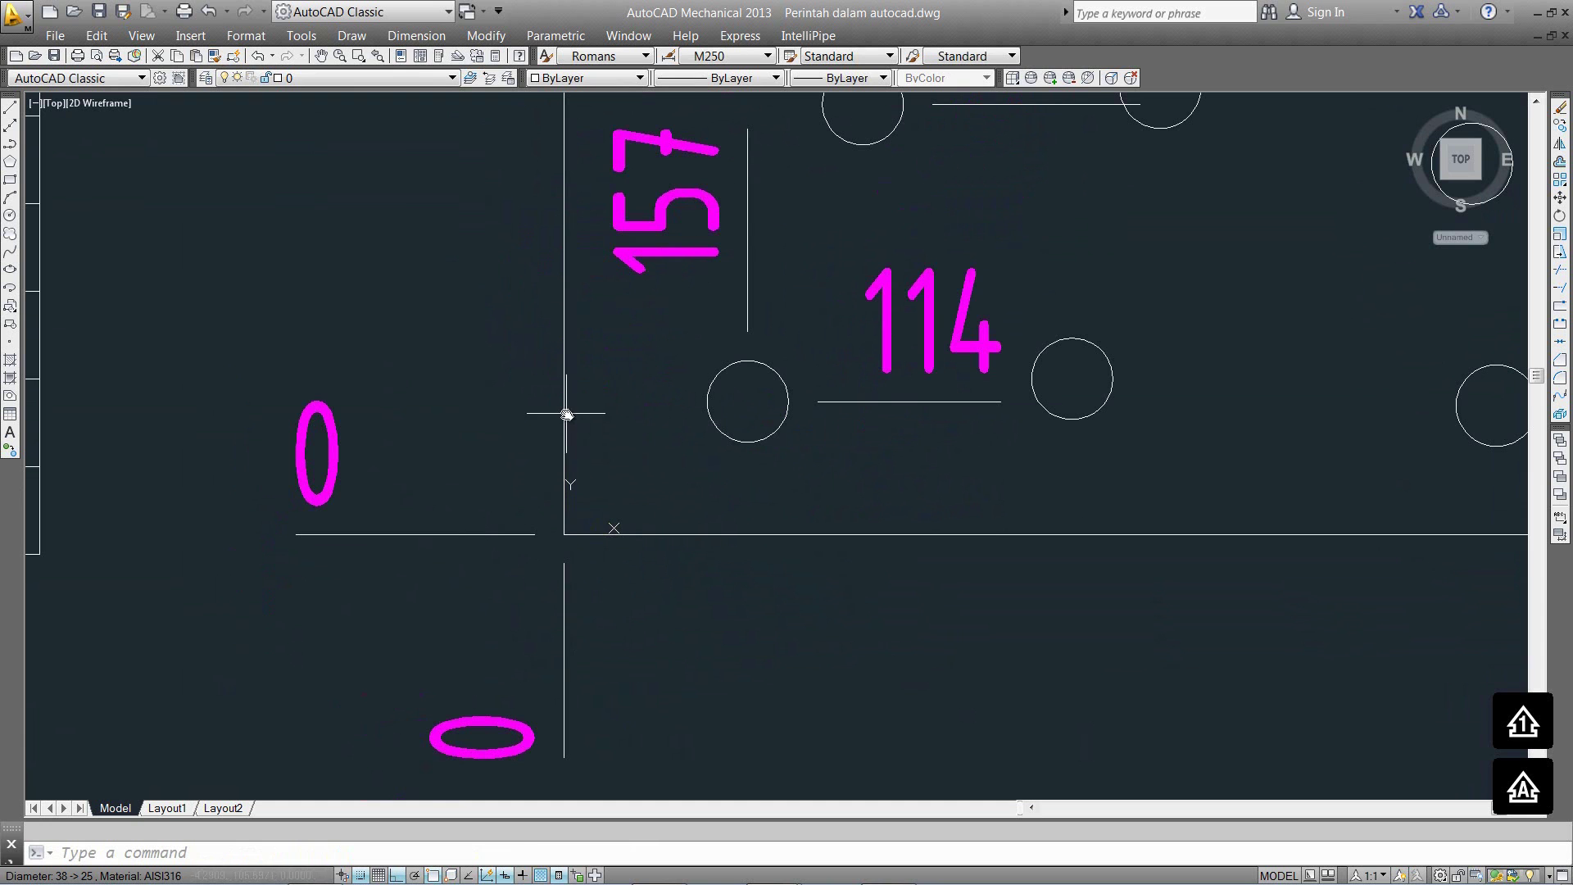
left_click(593, 413)
left_click(494, 362)
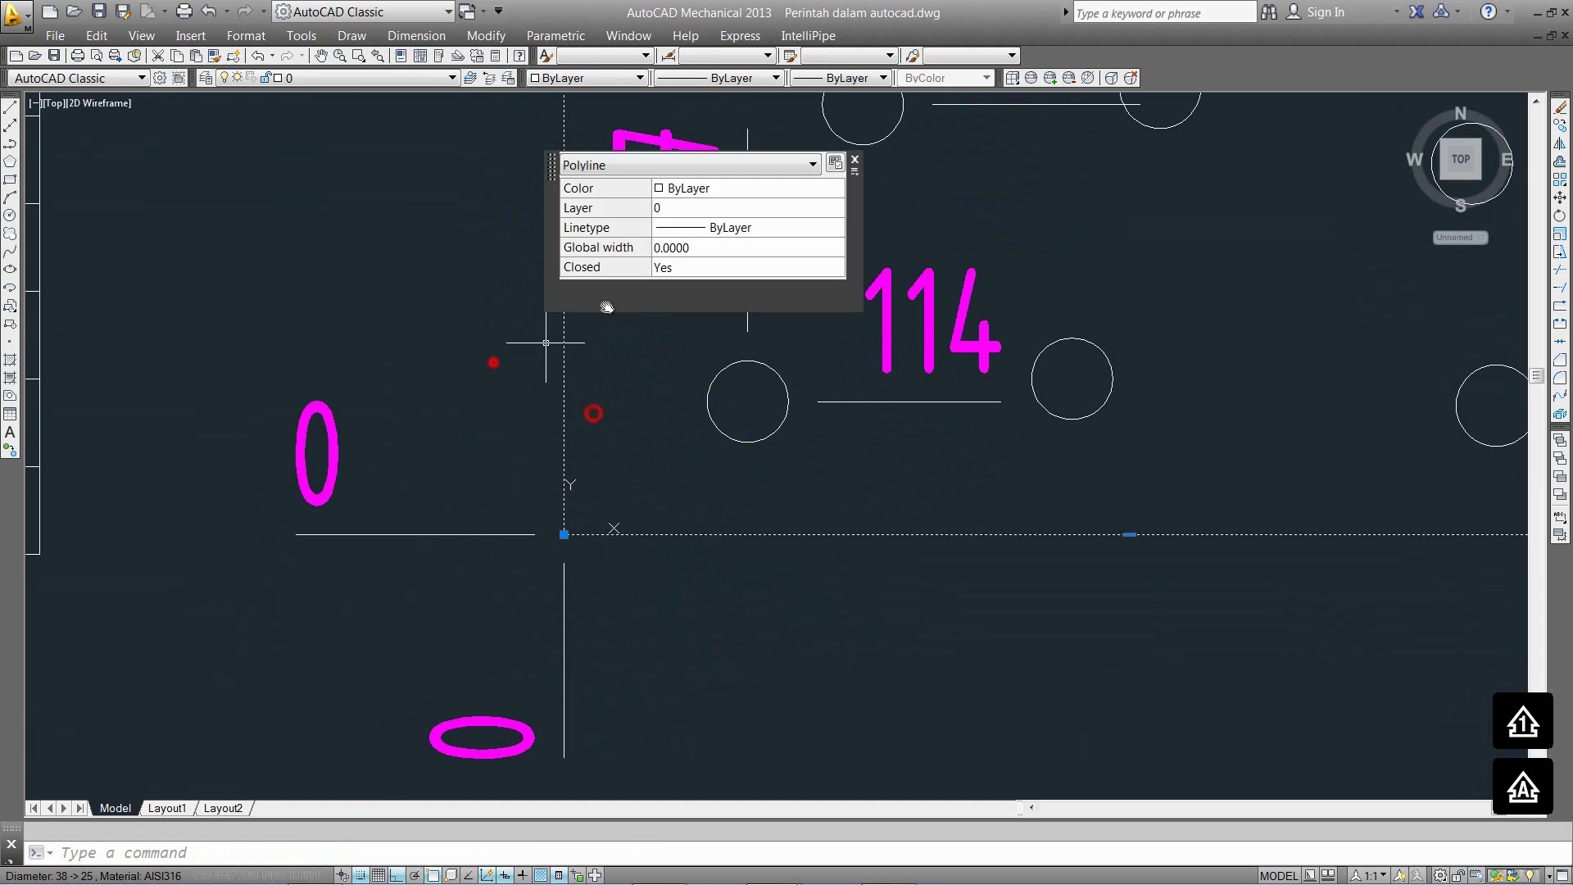
key("Escape")
mouse_move(737, 336)
middle_mouse_down()
mouse_move(491, 335)
mouse_move(551, 530)
middle_mouse_up()
scroll(573, 443, "down", 4)
scroll(586, 405, "up", 2)
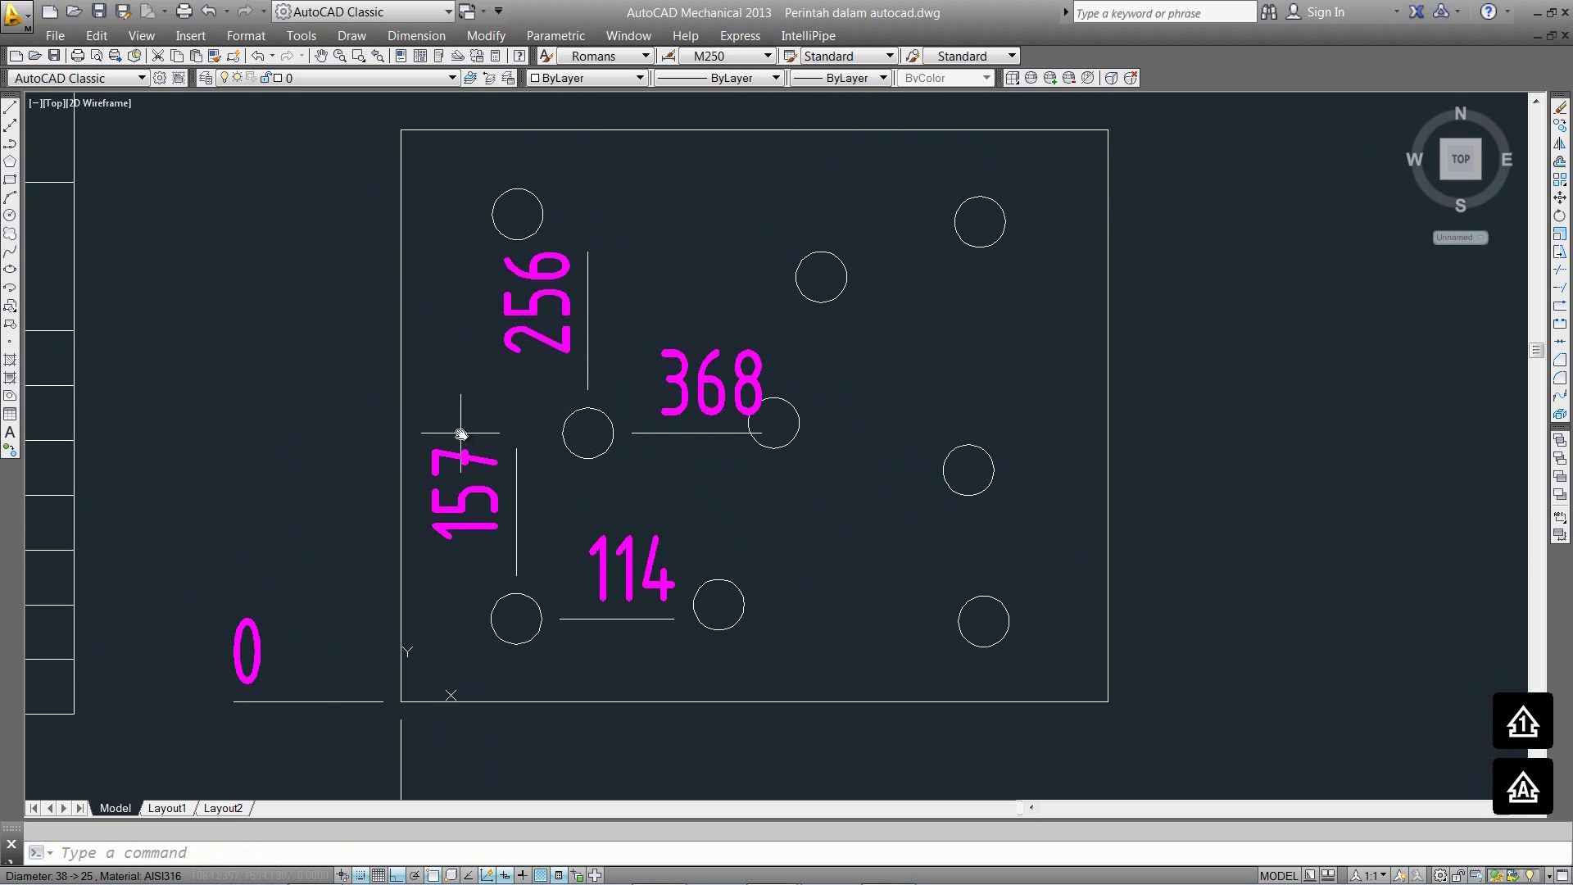
left_click(401, 428)
key("Escape")
middle_click_drag(833, 566, 732, 564)
Dimension the lower-middle hole with ordinates 133 and 435, using the DOR alias.
type("DOR")
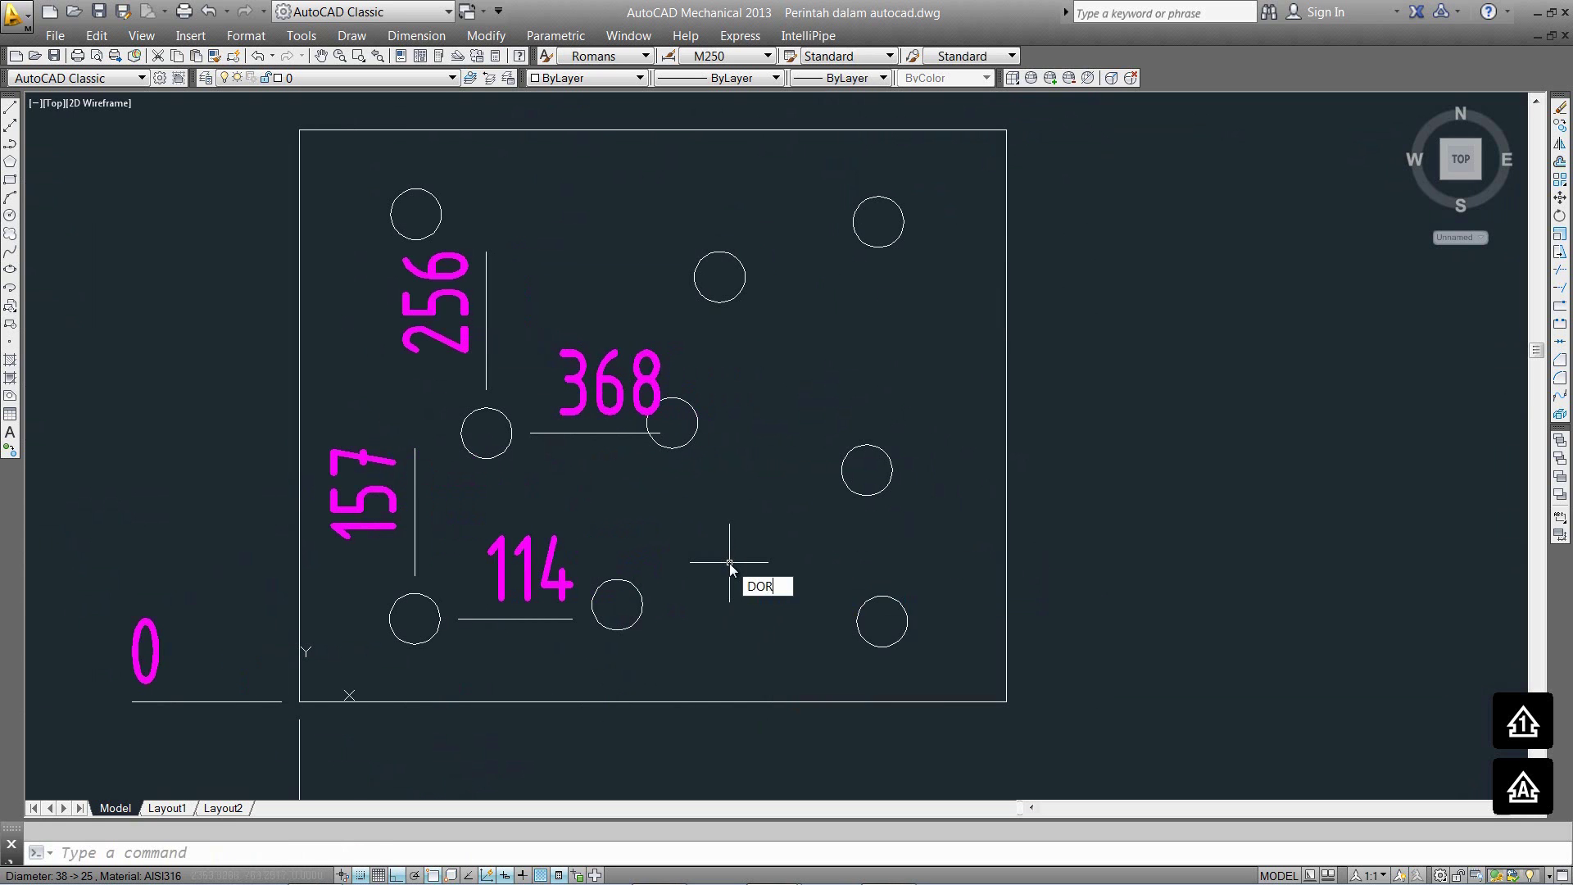
key("Return")
left_click(643, 611)
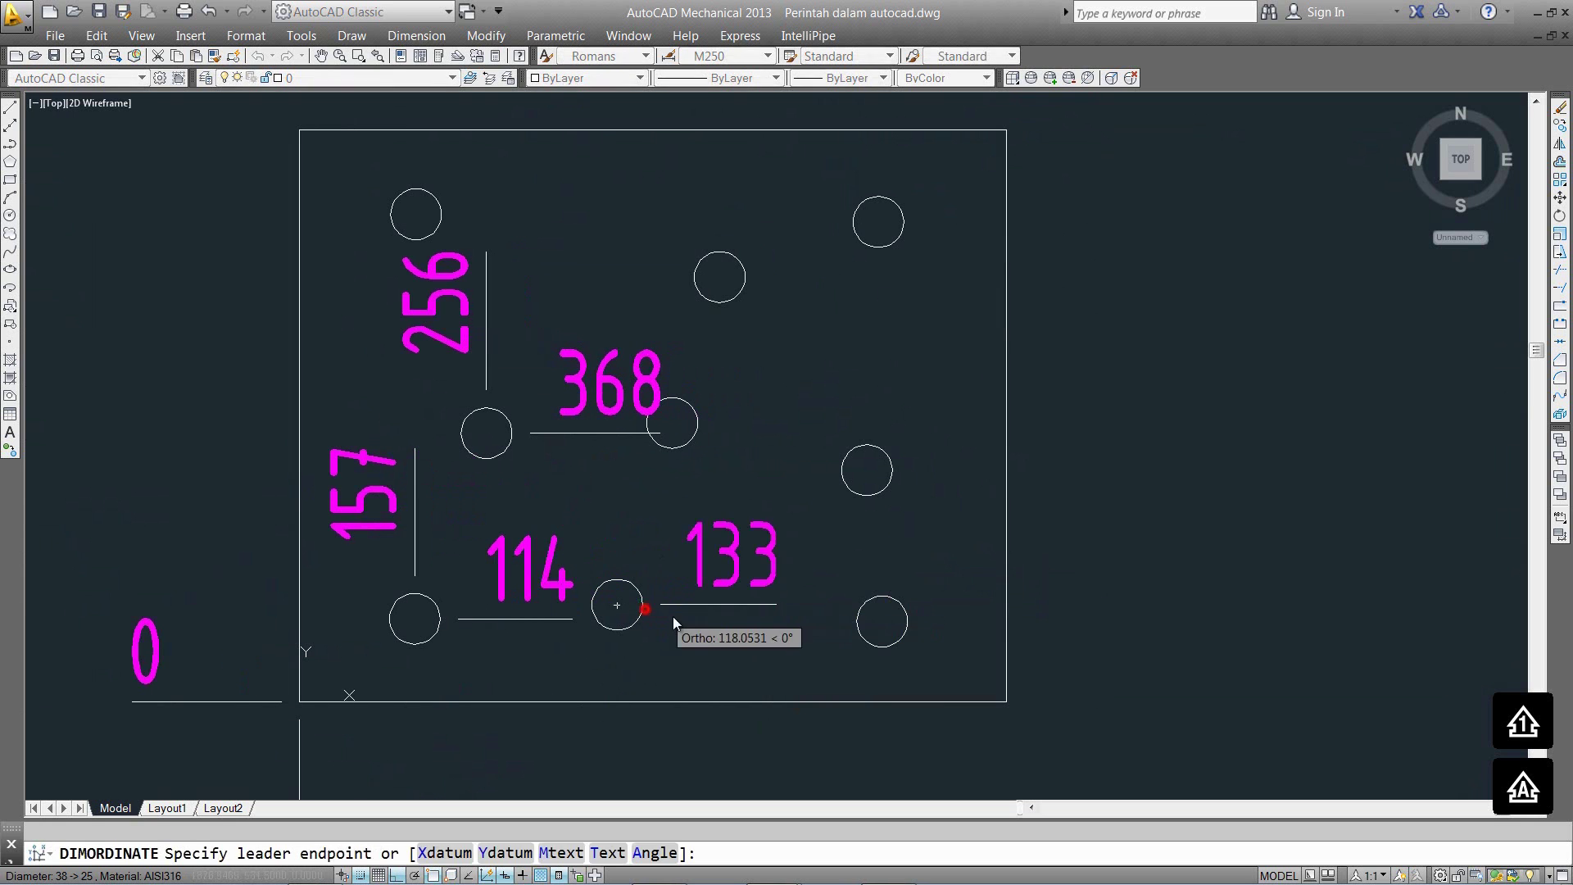
key("Return")
left_click(617, 605)
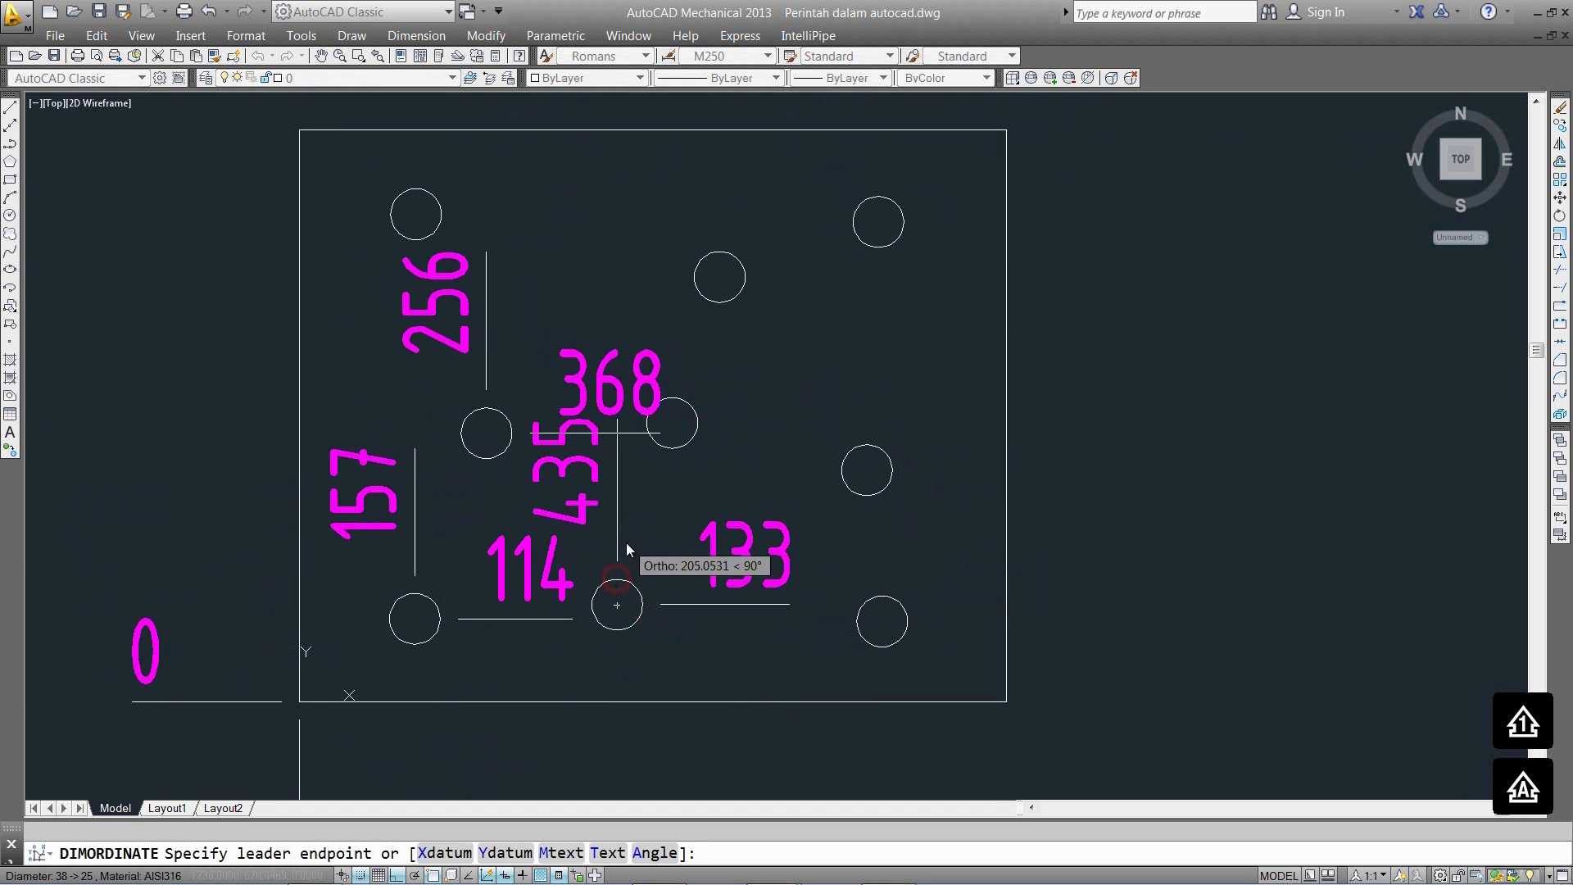
left_click(627, 543)
key("Return")
Dimension the lower-right hole with ordinates 110 and 797.
left_click(882, 621)
key("Escape")
key("Return")
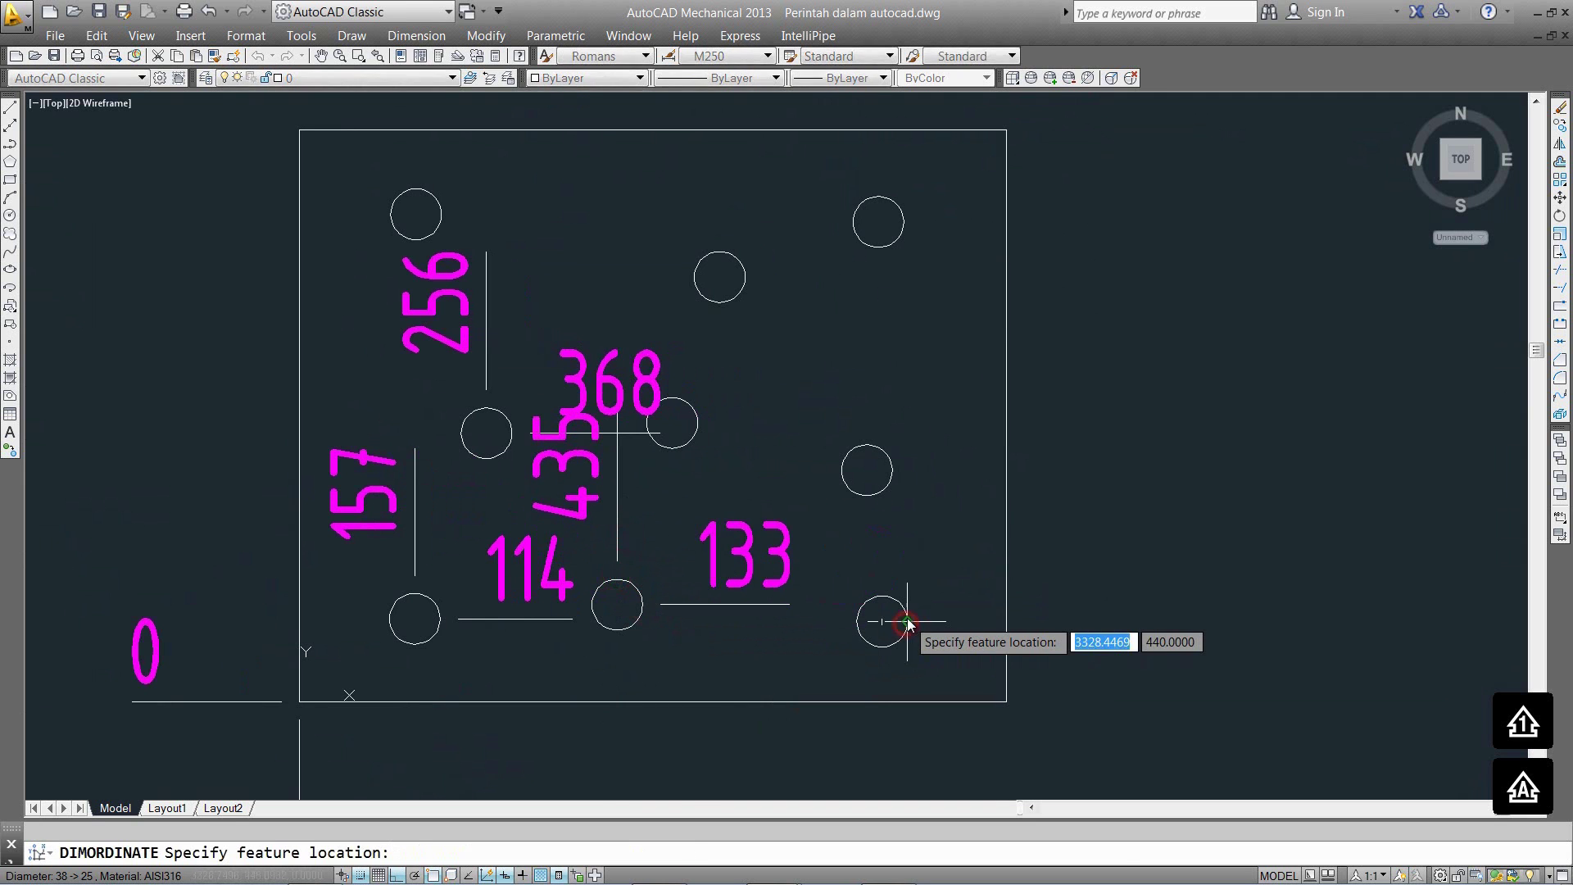
left_click(882, 622)
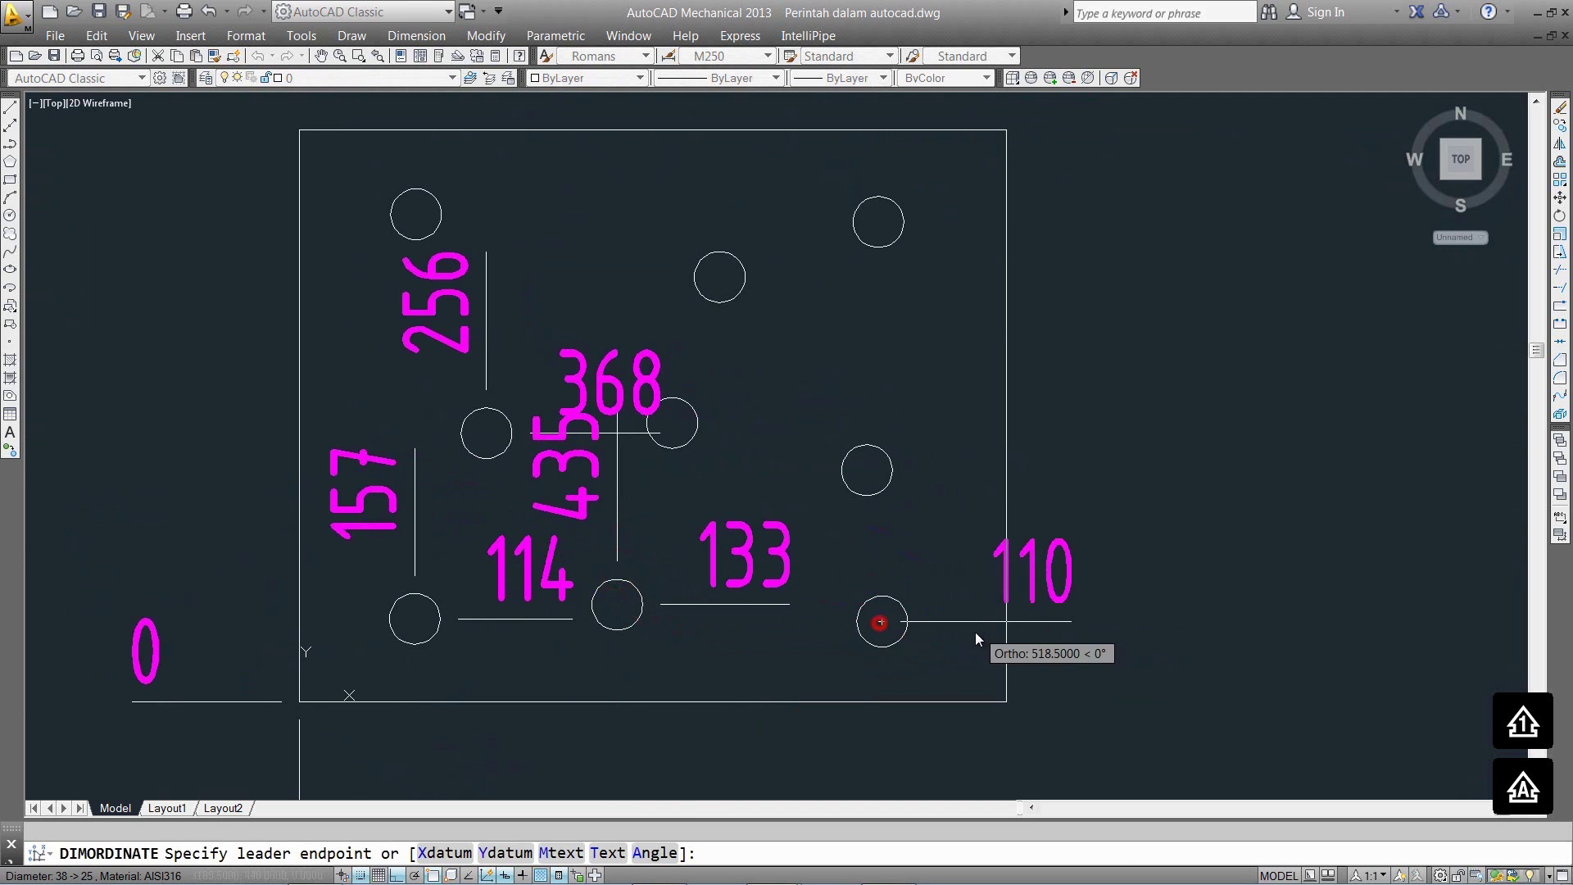
left_click(1049, 629)
key("Return")
left_click(881, 621)
left_click(884, 568)
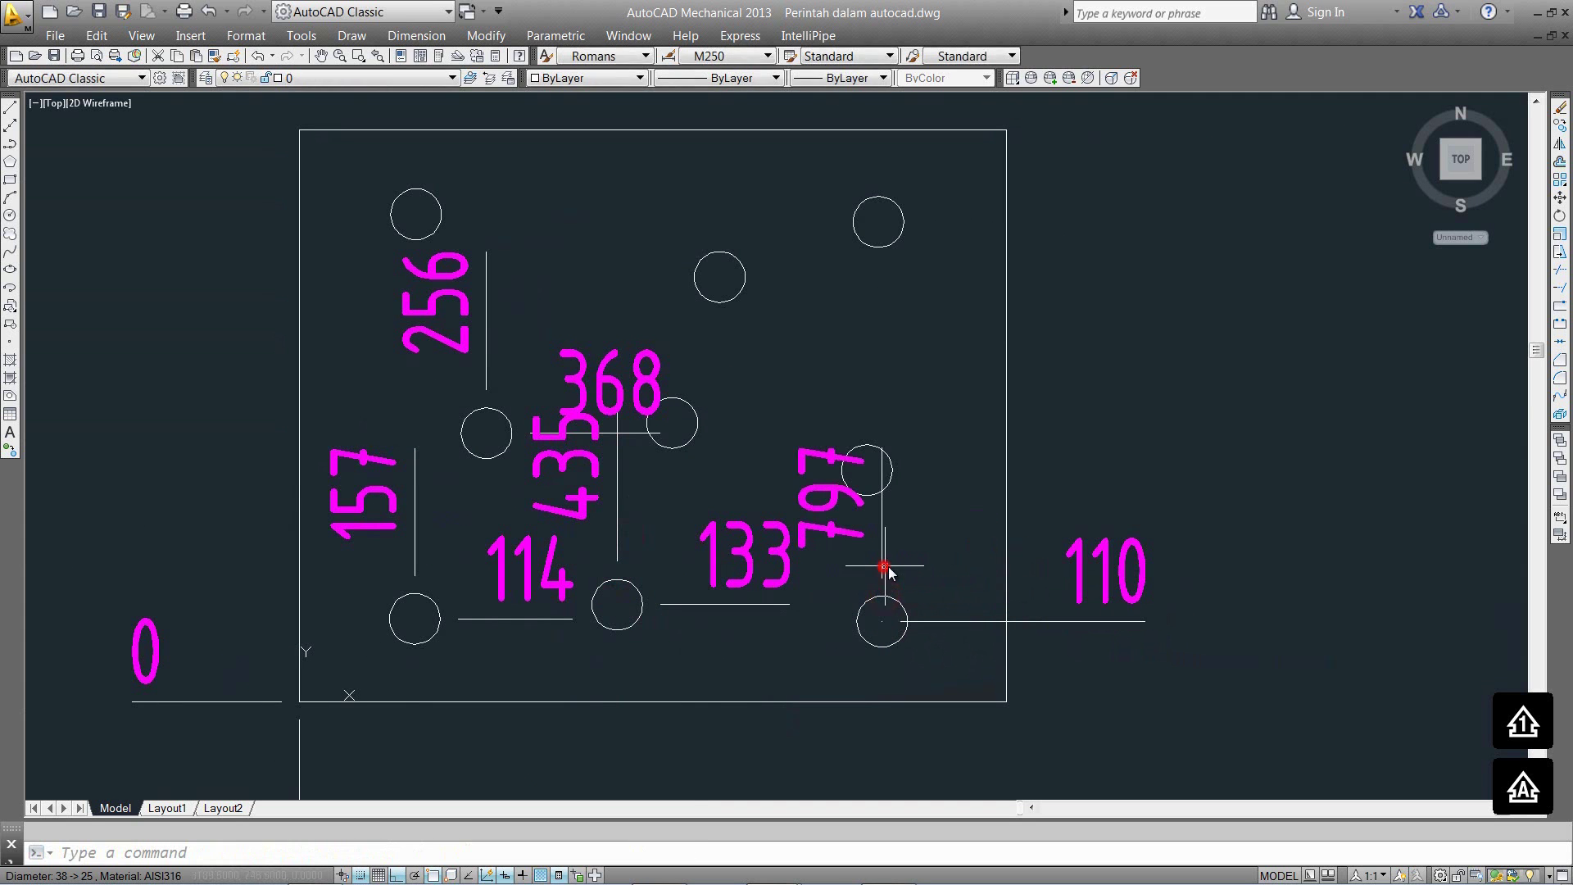
Dimension the right-middle hole with ordinates 317 and 776.
key("Return")
left_click(893, 471)
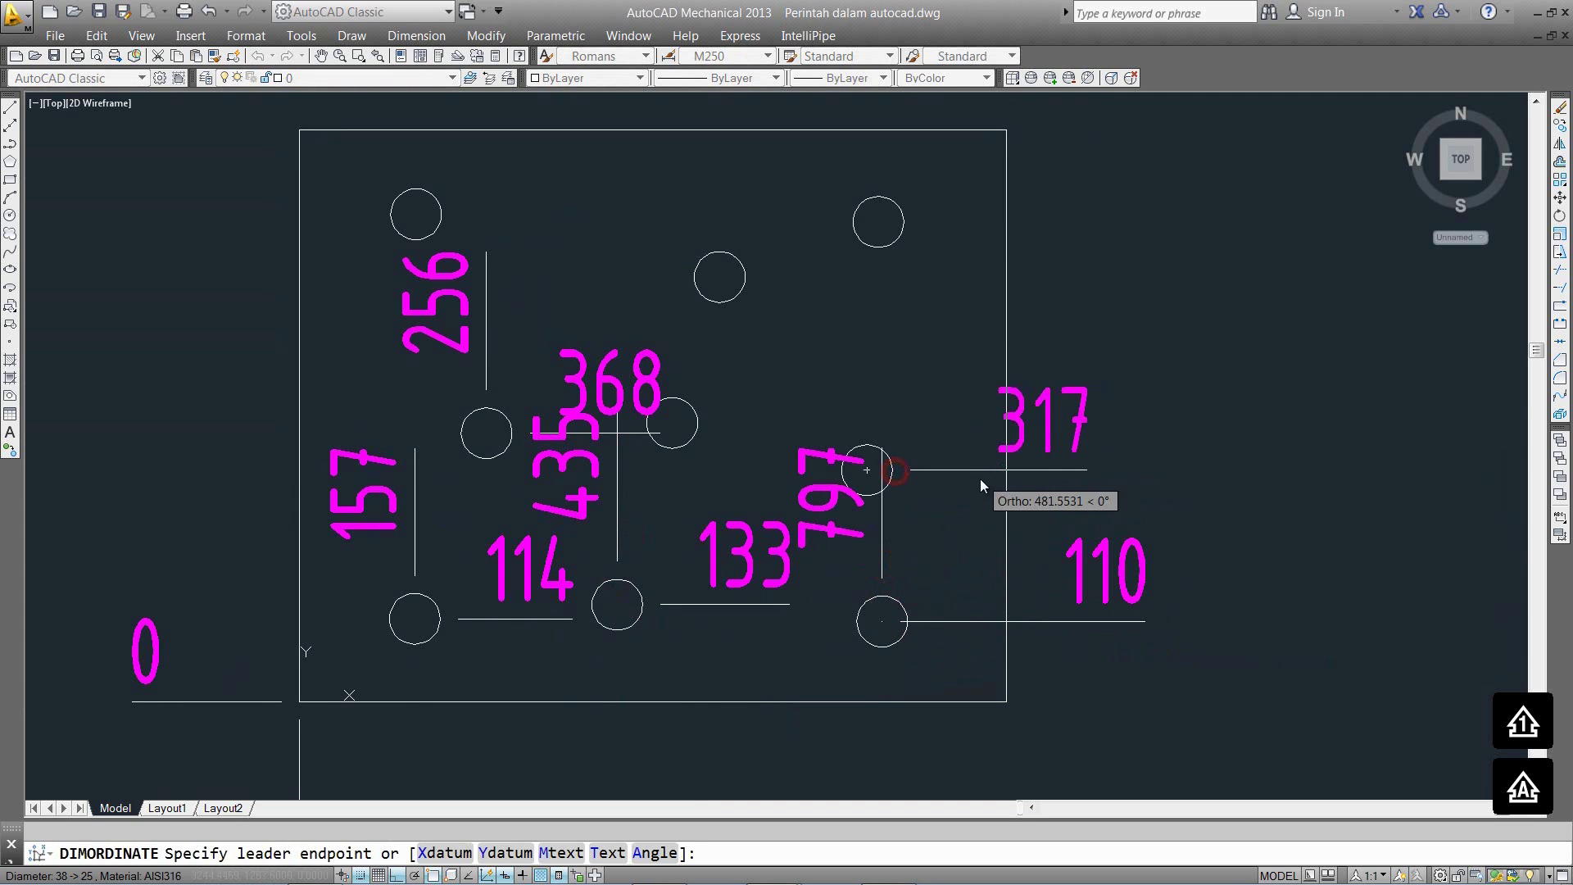
left_click(953, 480)
key("Return")
left_click(889, 463)
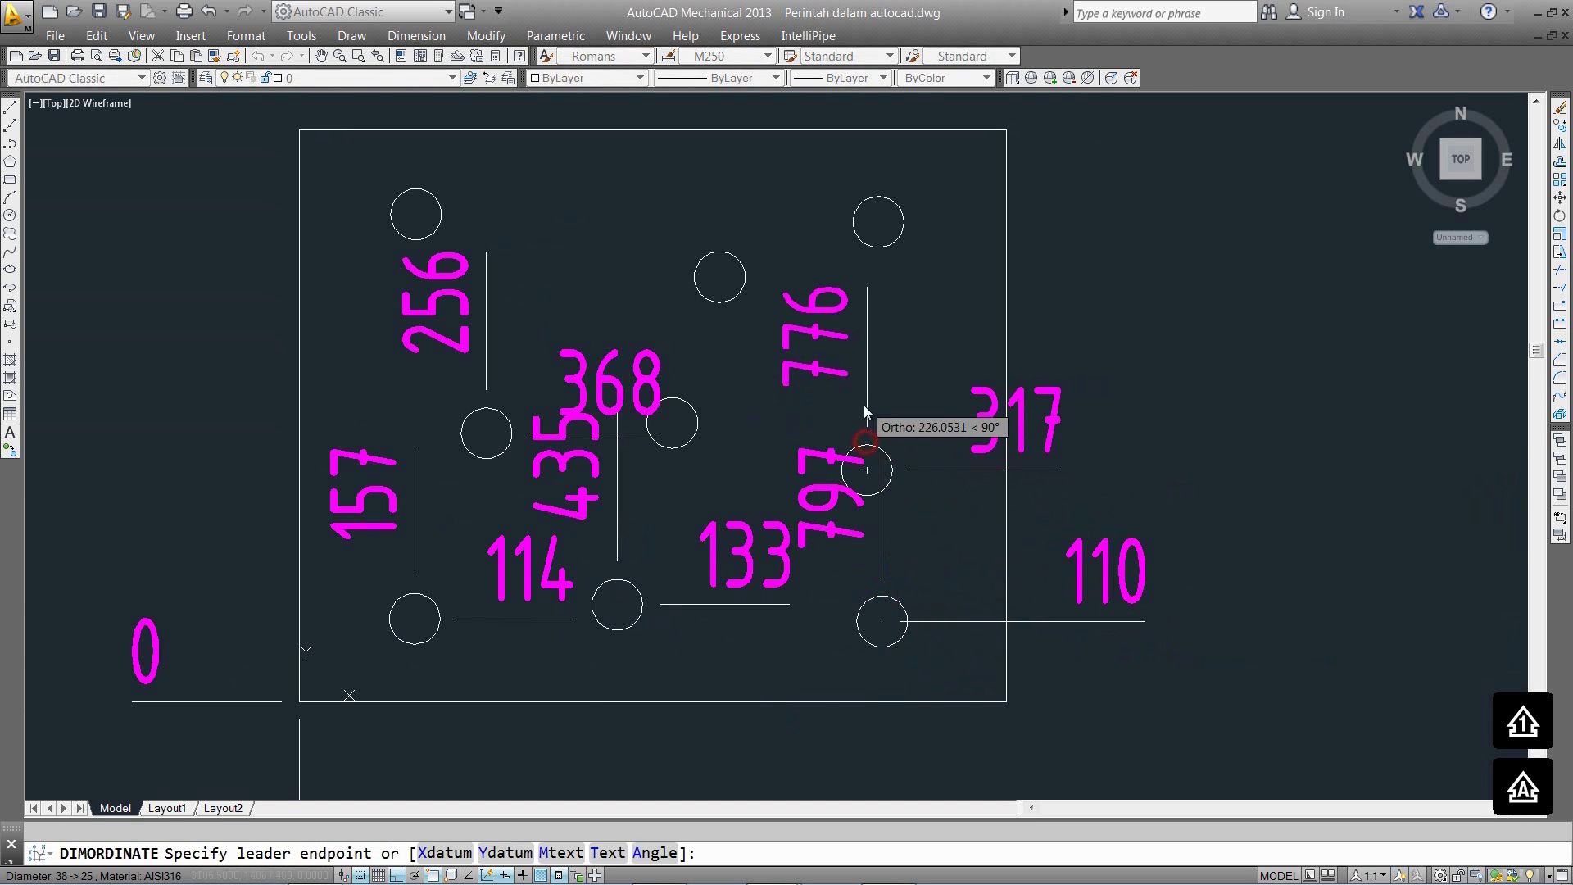
left_click(864, 405)
middle_click_drag(926, 393, 852, 443)
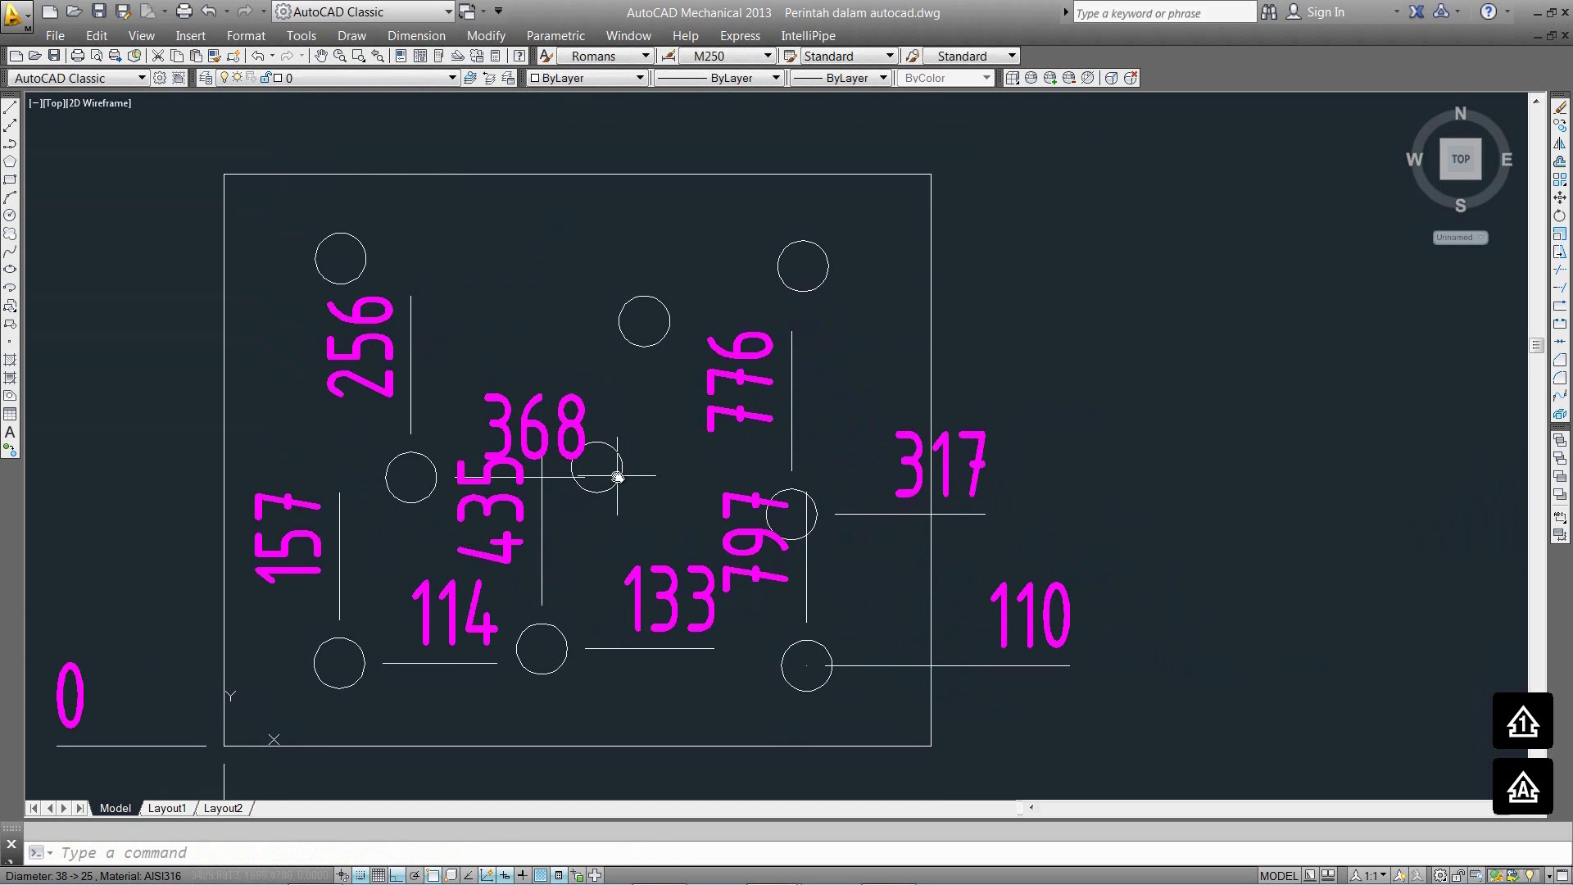
middle_click_drag(911, 506, 872, 535)
Start an ordinate dimension on the top-right hole with Ortho turned off for an angled leader.
key("Return")
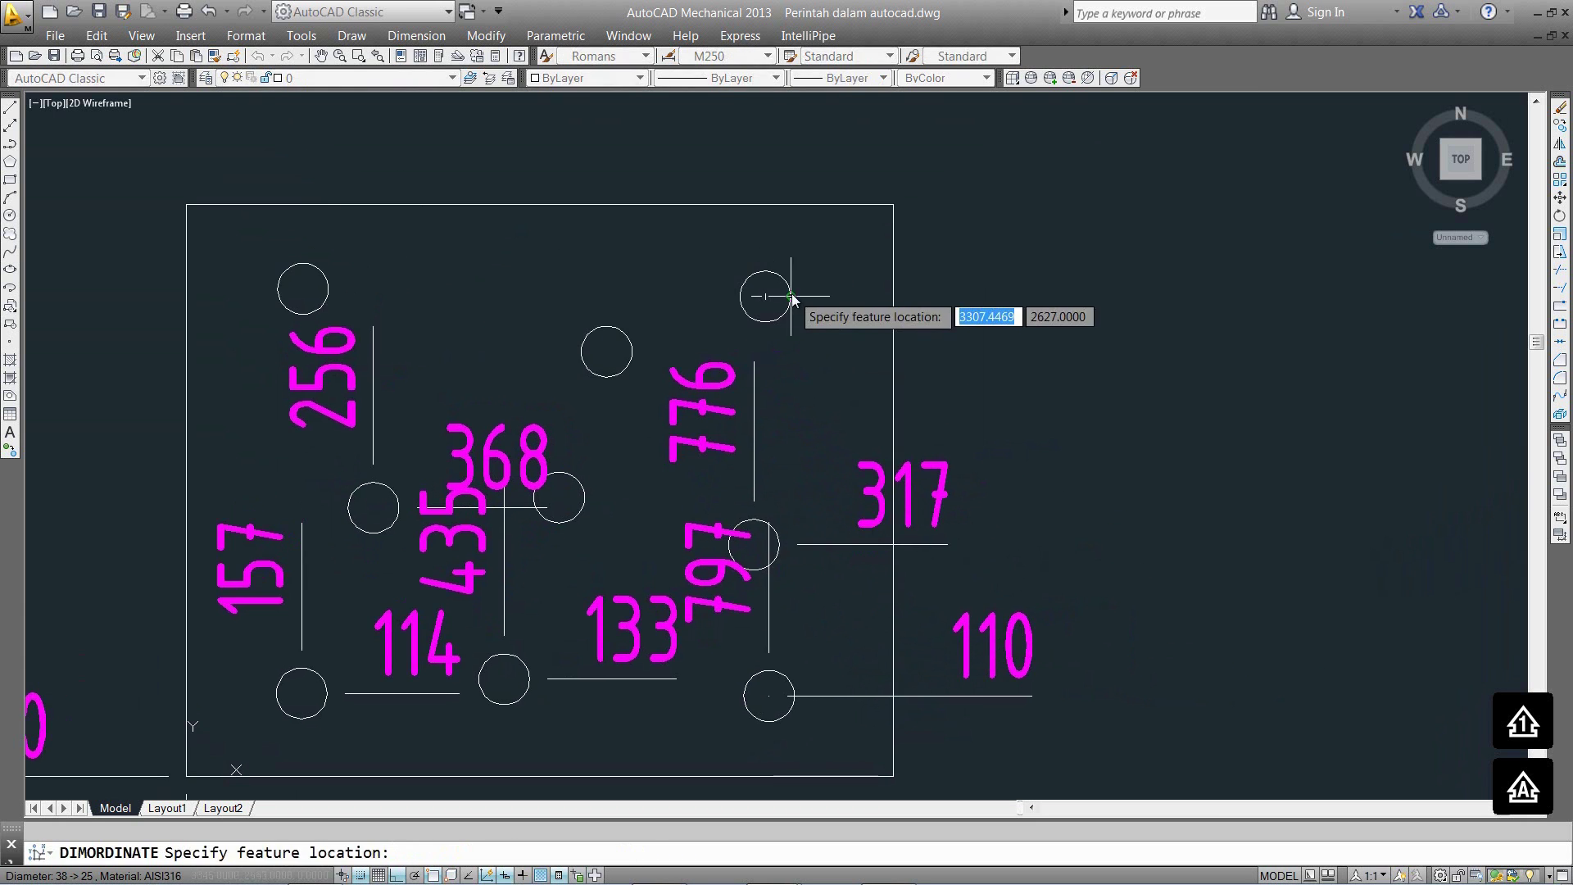
left_click(792, 296)
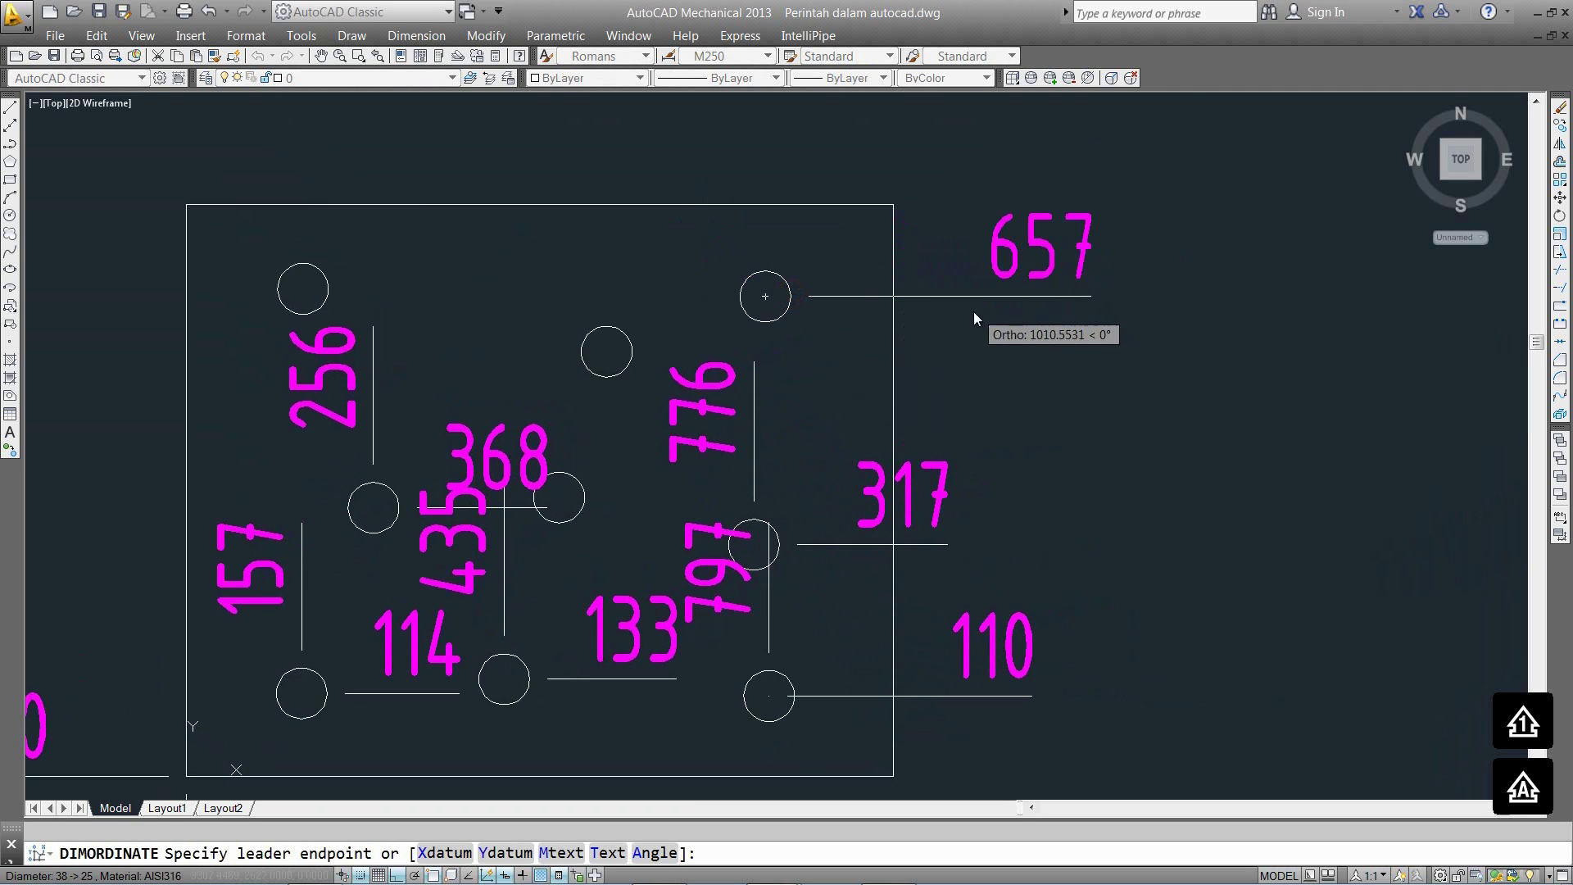
middle_click_drag(988, 302, 972, 377)
key("F8")
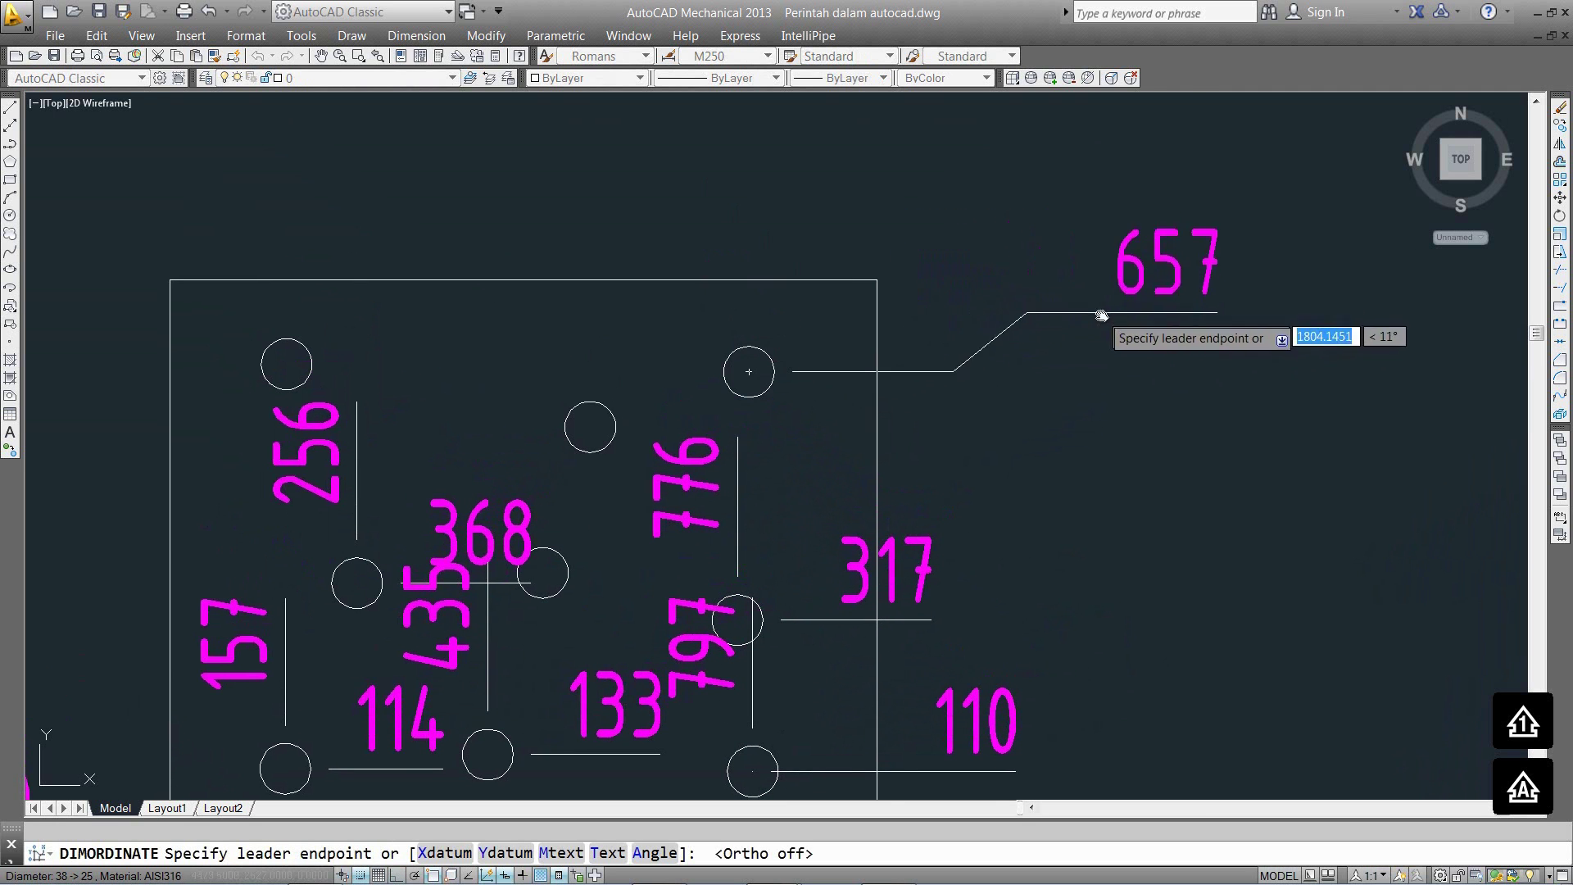
Place ordinates 657 and 792 for the top-right hole outside the plate.
left_click(1092, 253)
key("Return")
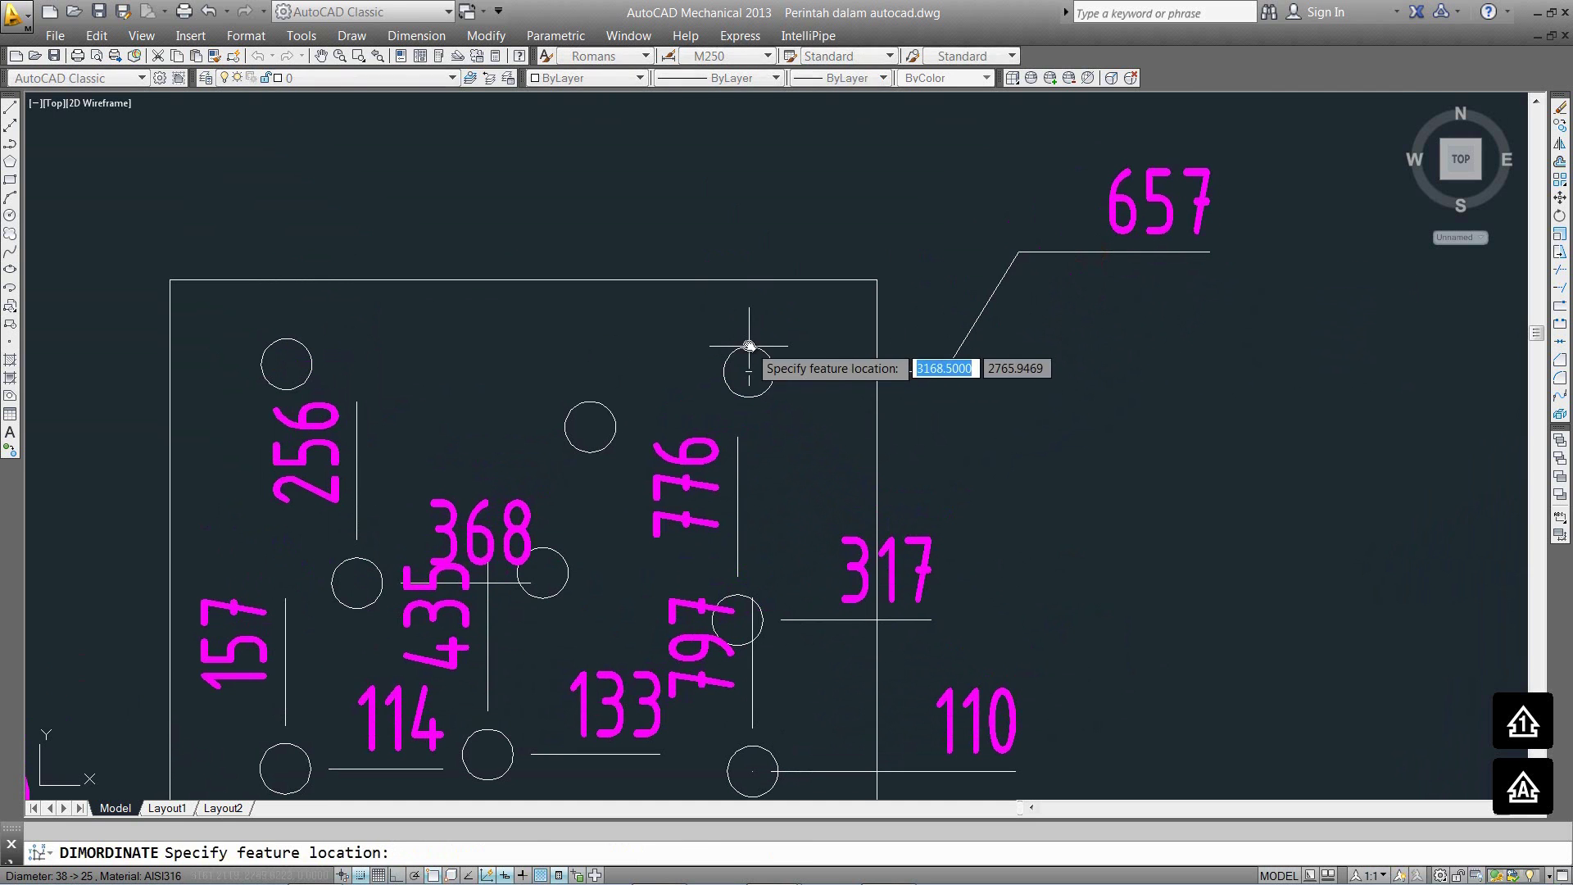
left_click(749, 372)
middle_click_drag(694, 110, 822, 275)
left_click(812, 151)
Dimension the upper-middle hole with ordinates 575 above and 581 right of the plate.
key("Return")
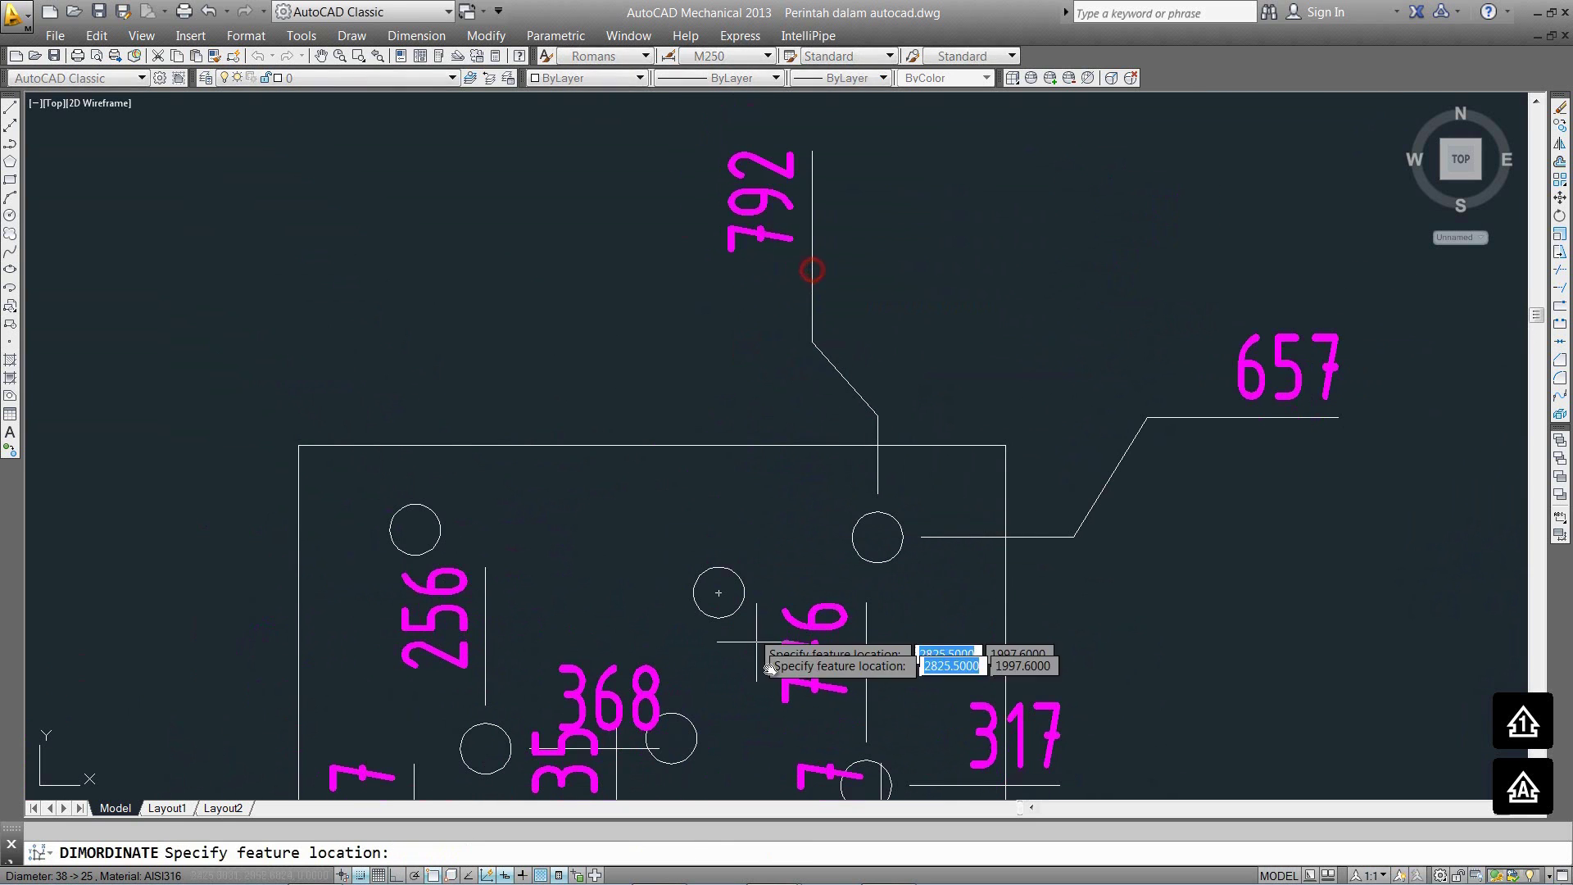
left_click(723, 564)
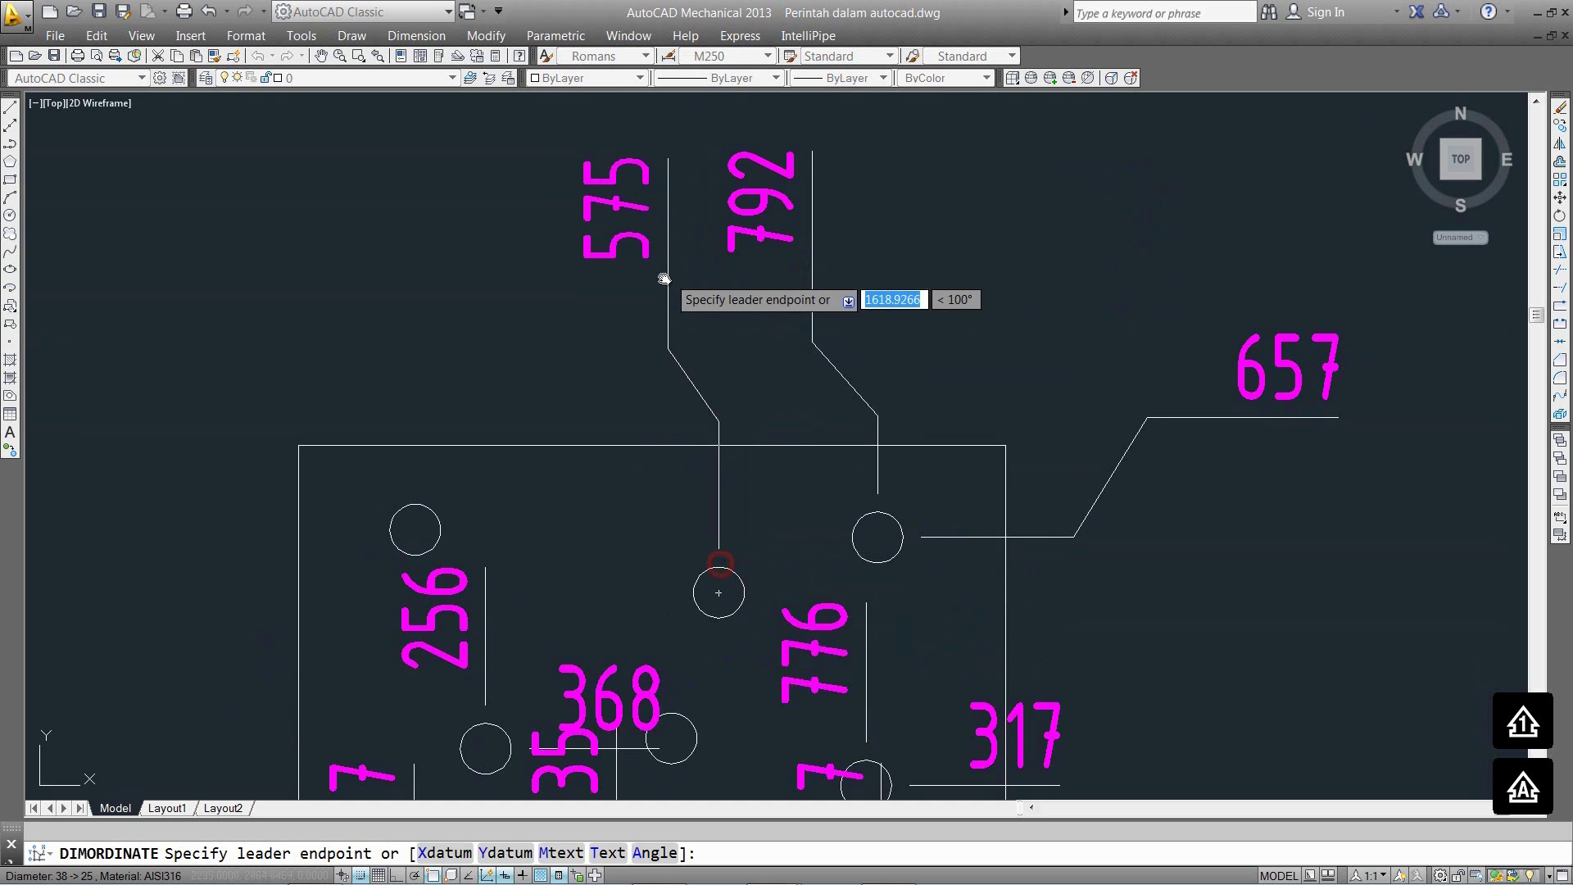
left_click(642, 262)
key("Return")
left_click(719, 592)
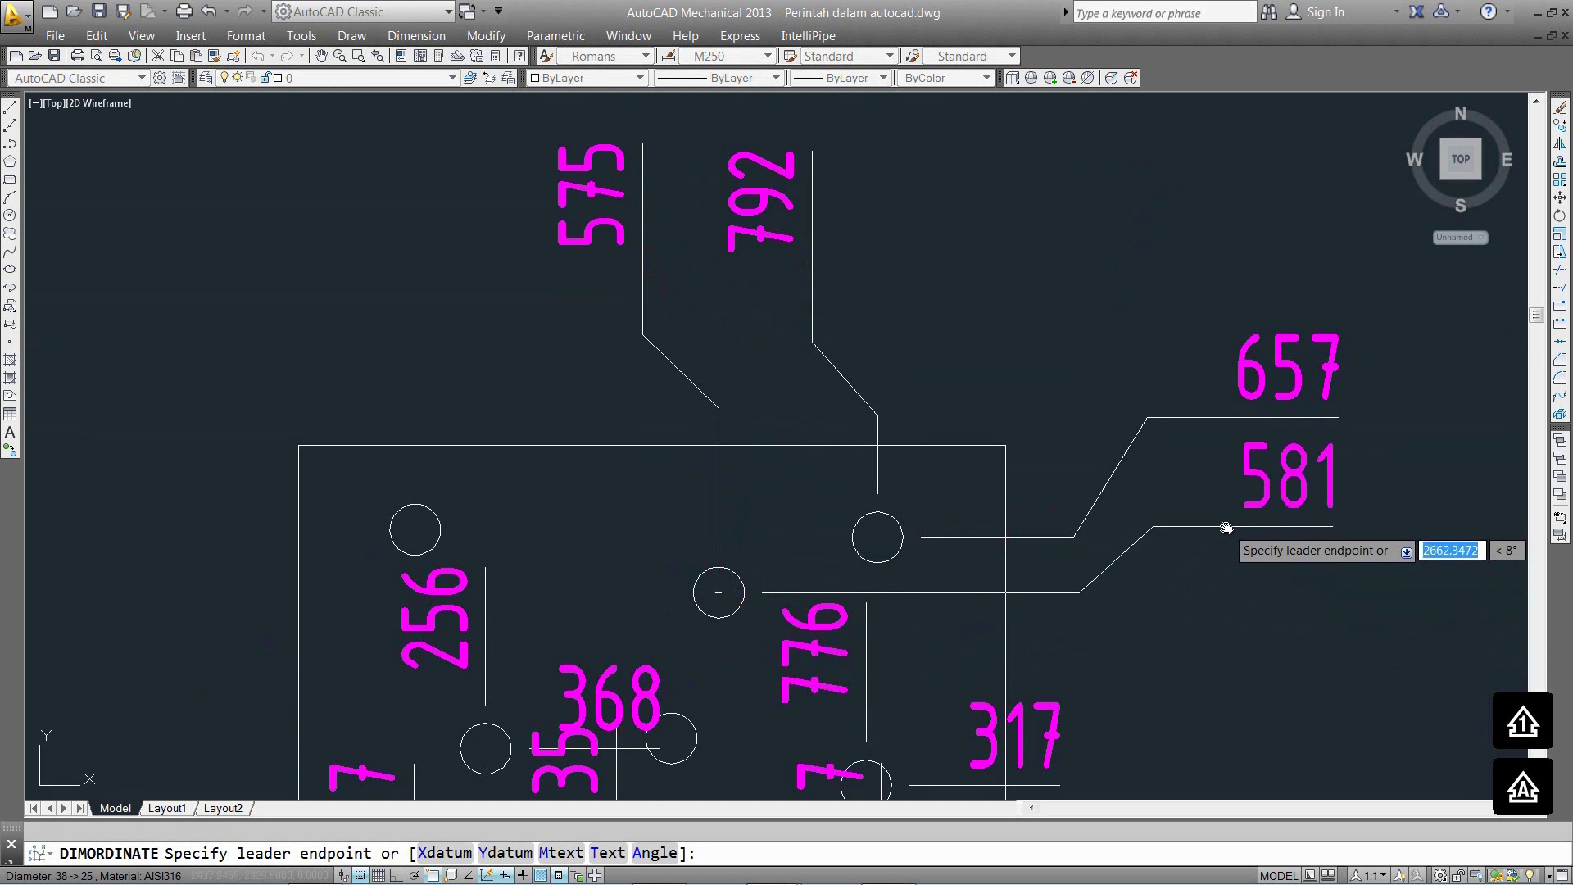
left_click(1230, 528)
scroll(1070, 449, "down", 4)
scroll(1081, 578, "up", 2)
type("e")
key("Return")
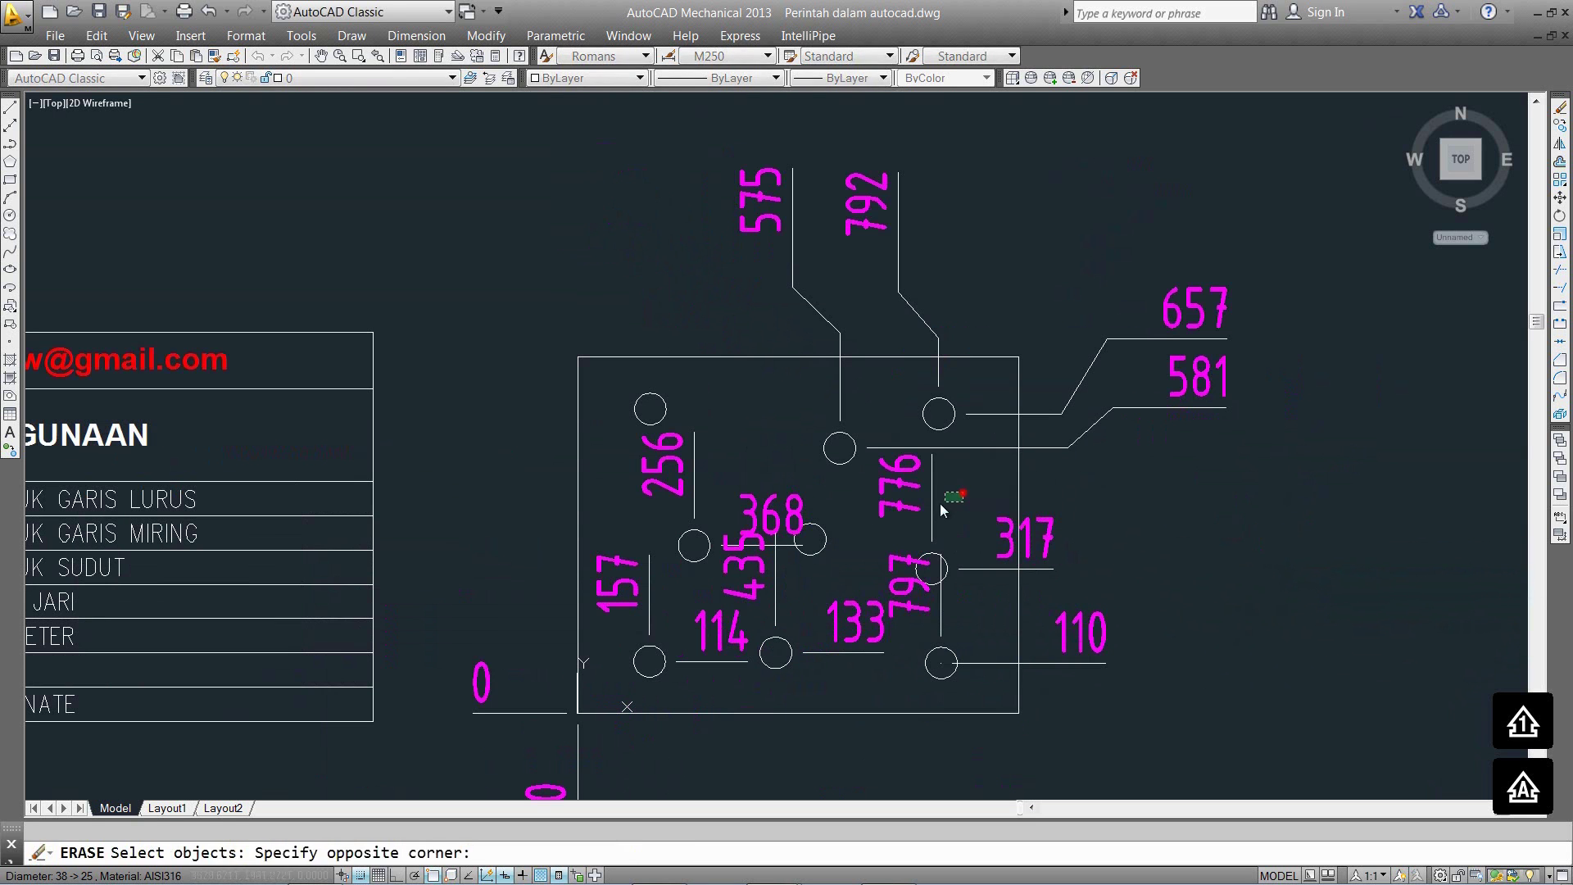
left_click(1009, 584)
left_click(984, 536)
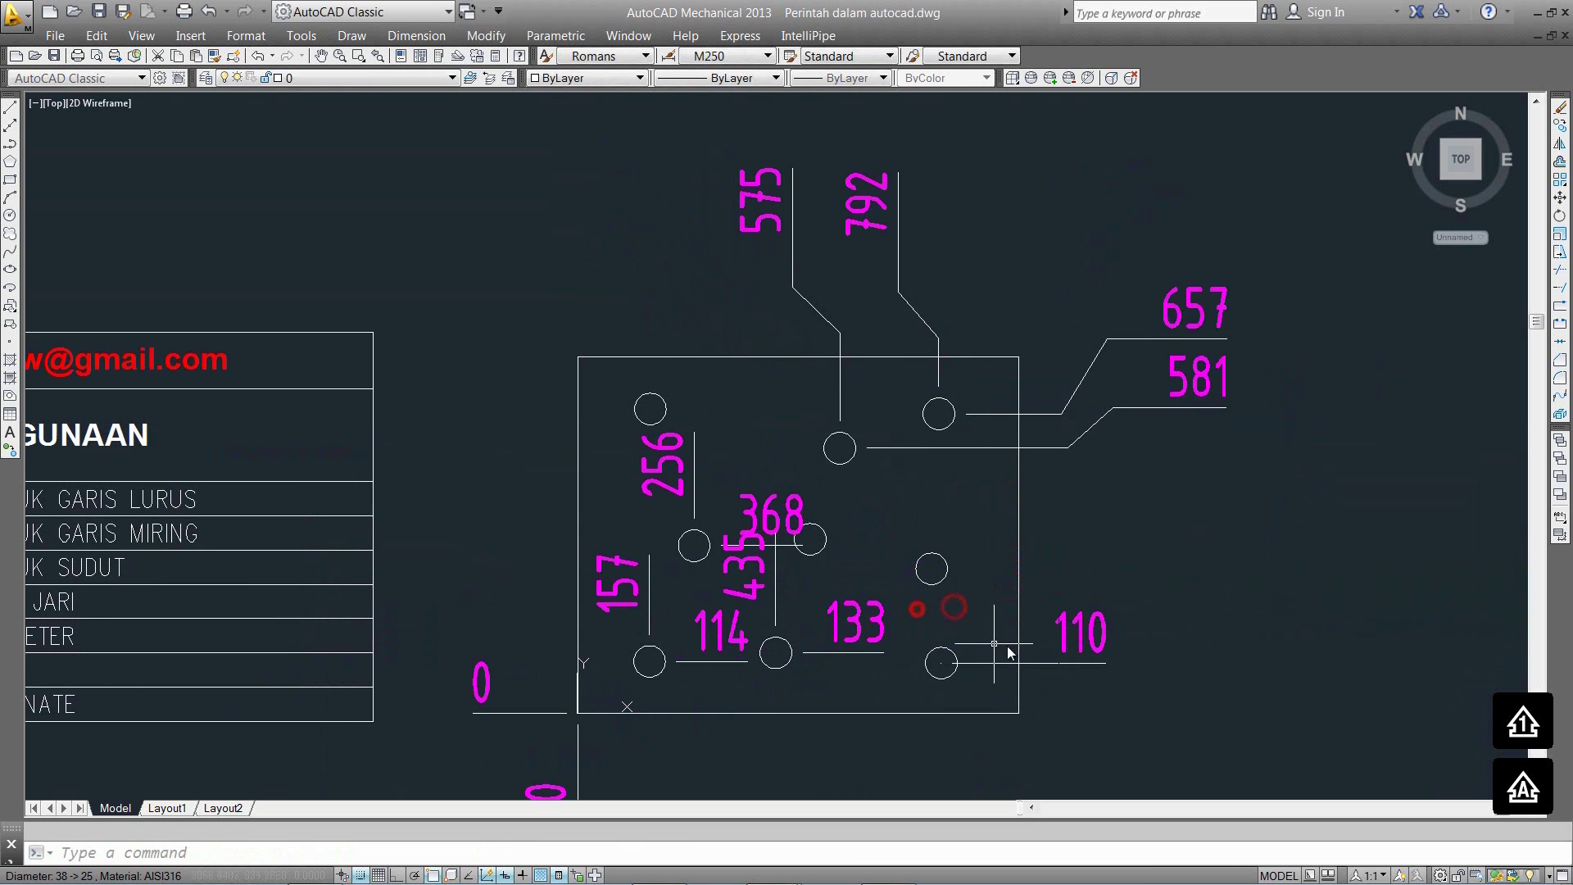
key("Return")
scroll(968, 631, "up", 1)
scroll(1046, 573, "up", 2)
scroll(836, 696, "up", 1)
scroll(1001, 551, "up", 1)
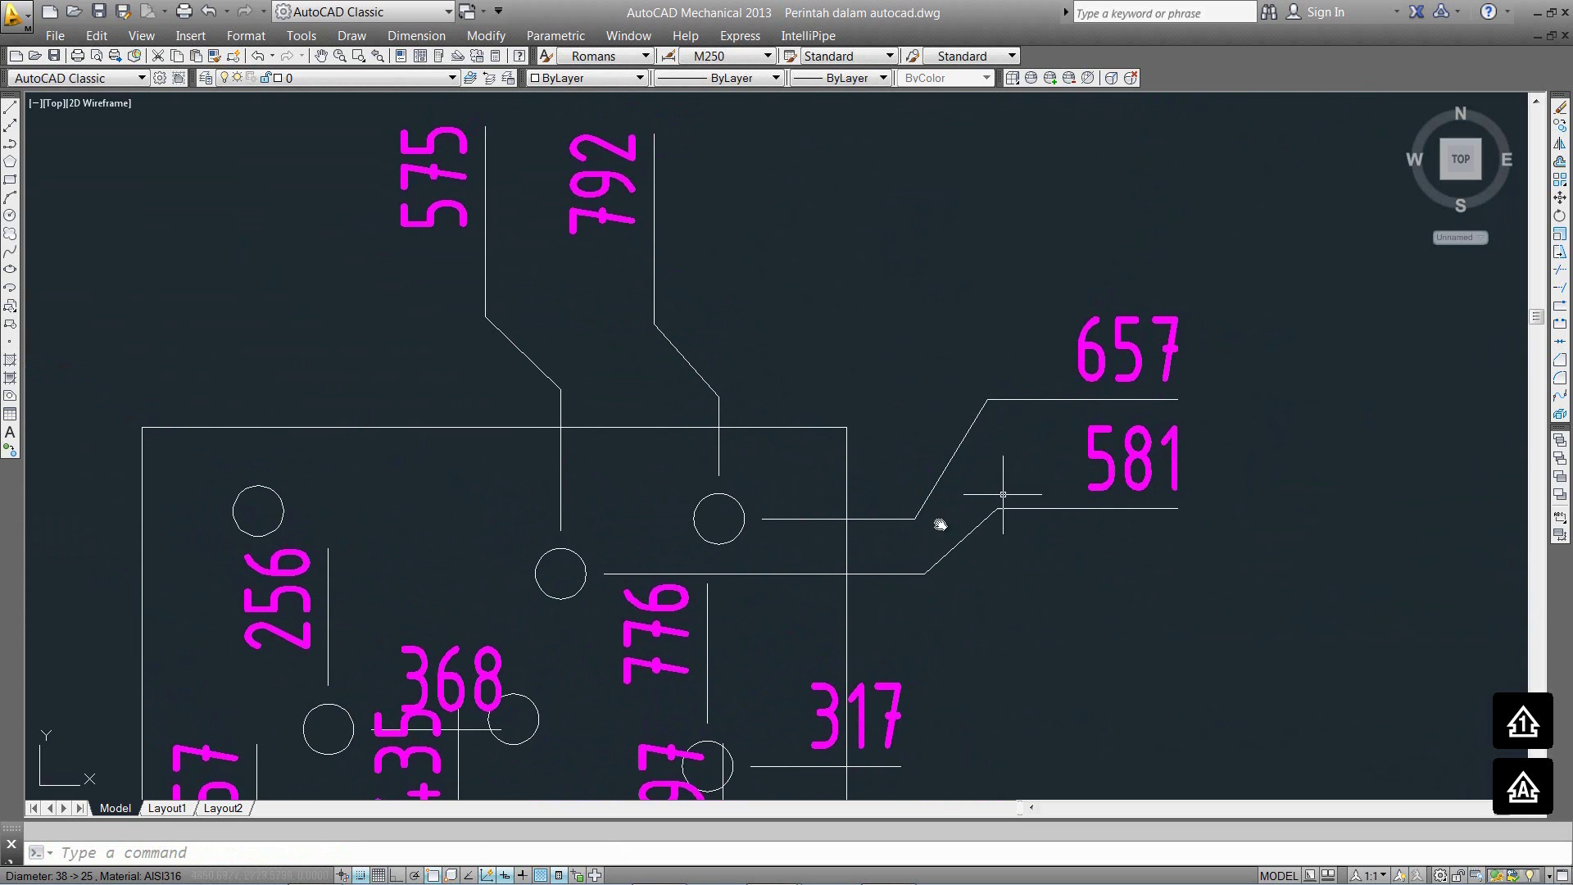
mouse_move(828, 613)
middle_mouse_down()
mouse_move(765, 562)
mouse_move(1029, 551)
mouse_move(853, 467)
mouse_move(803, 410)
middle_mouse_up()
middle_click_drag(785, 587, 894, 435)
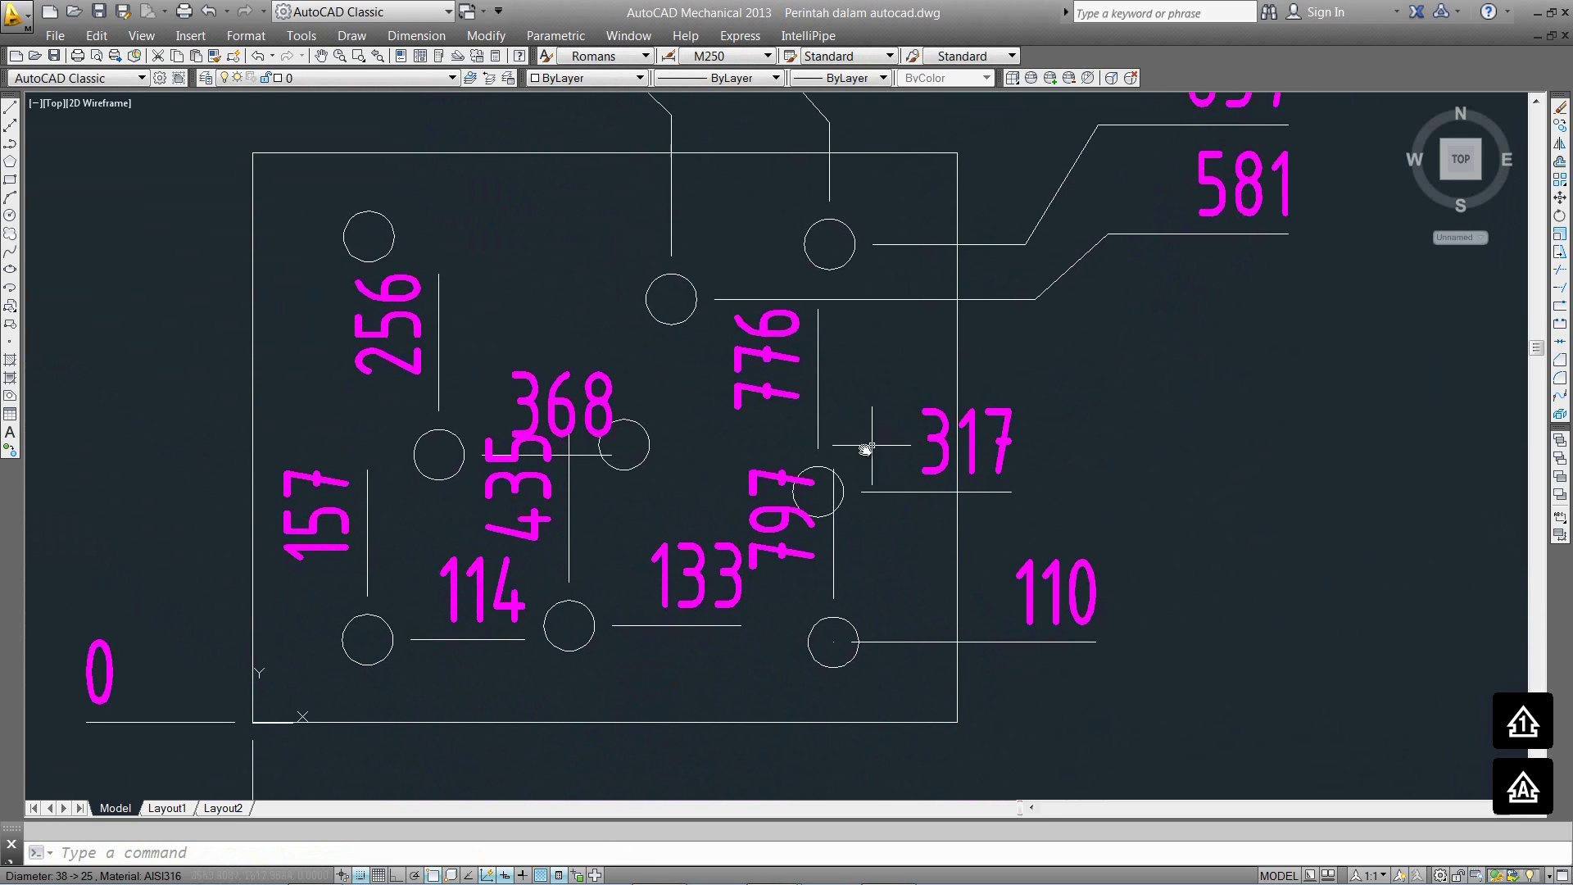
scroll(480, 586, "down", 2)
scroll(318, 699, "up", 2)
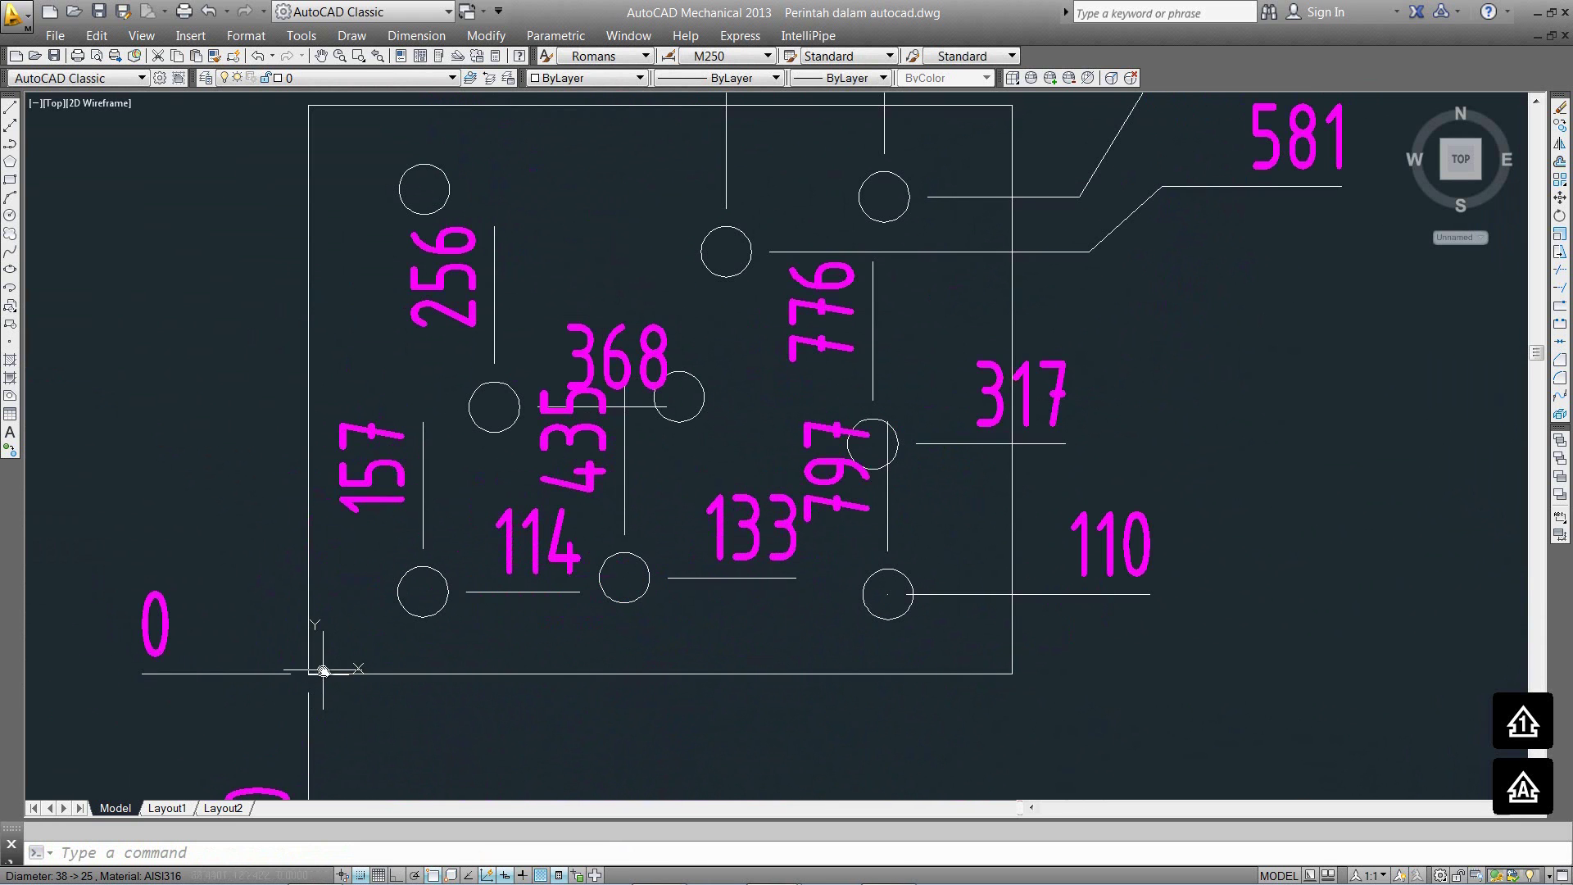
mouse_move(313, 685)
middle_mouse_down()
mouse_move(421, 579)
mouse_move(564, 582)
middle_mouse_up()
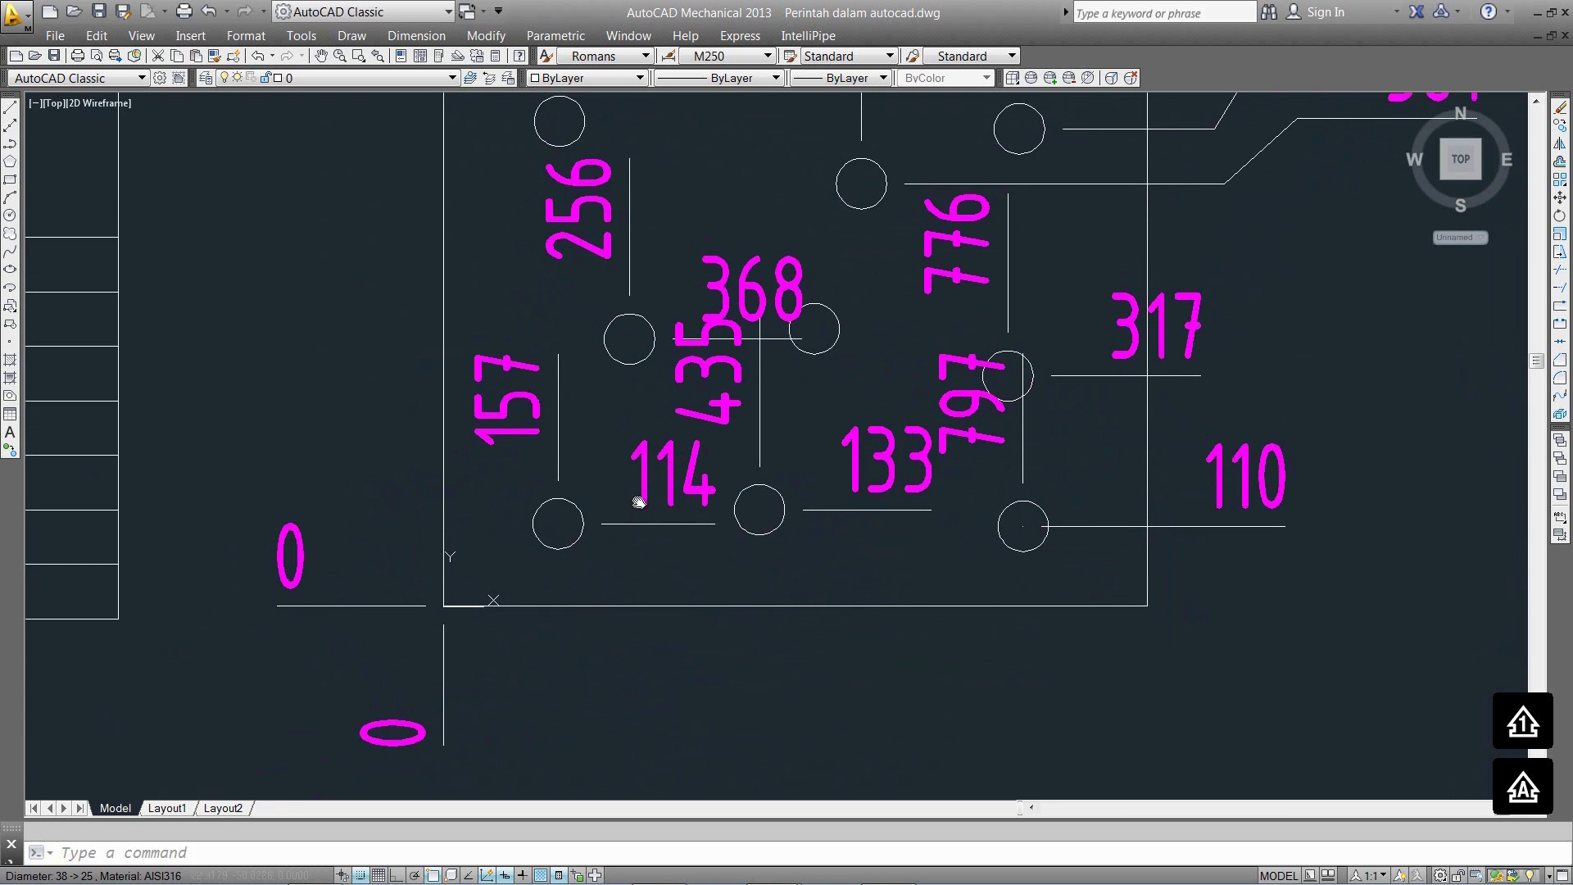
scroll(675, 516, "down", 1)
scroll(805, 522, "down", 1)
middle_click_drag(805, 522, 807, 524)
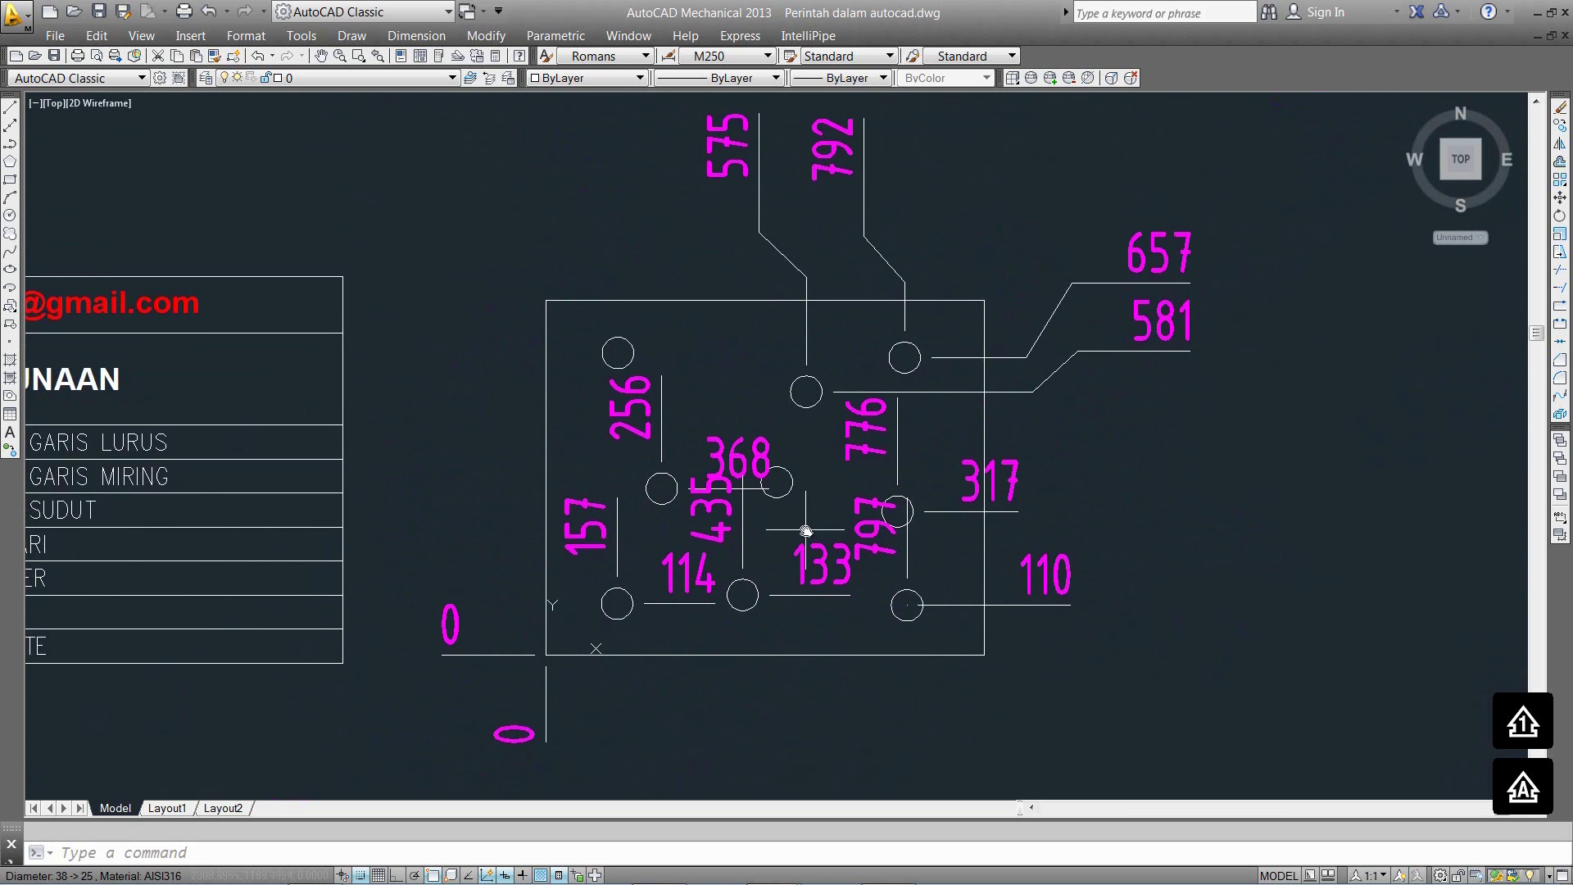